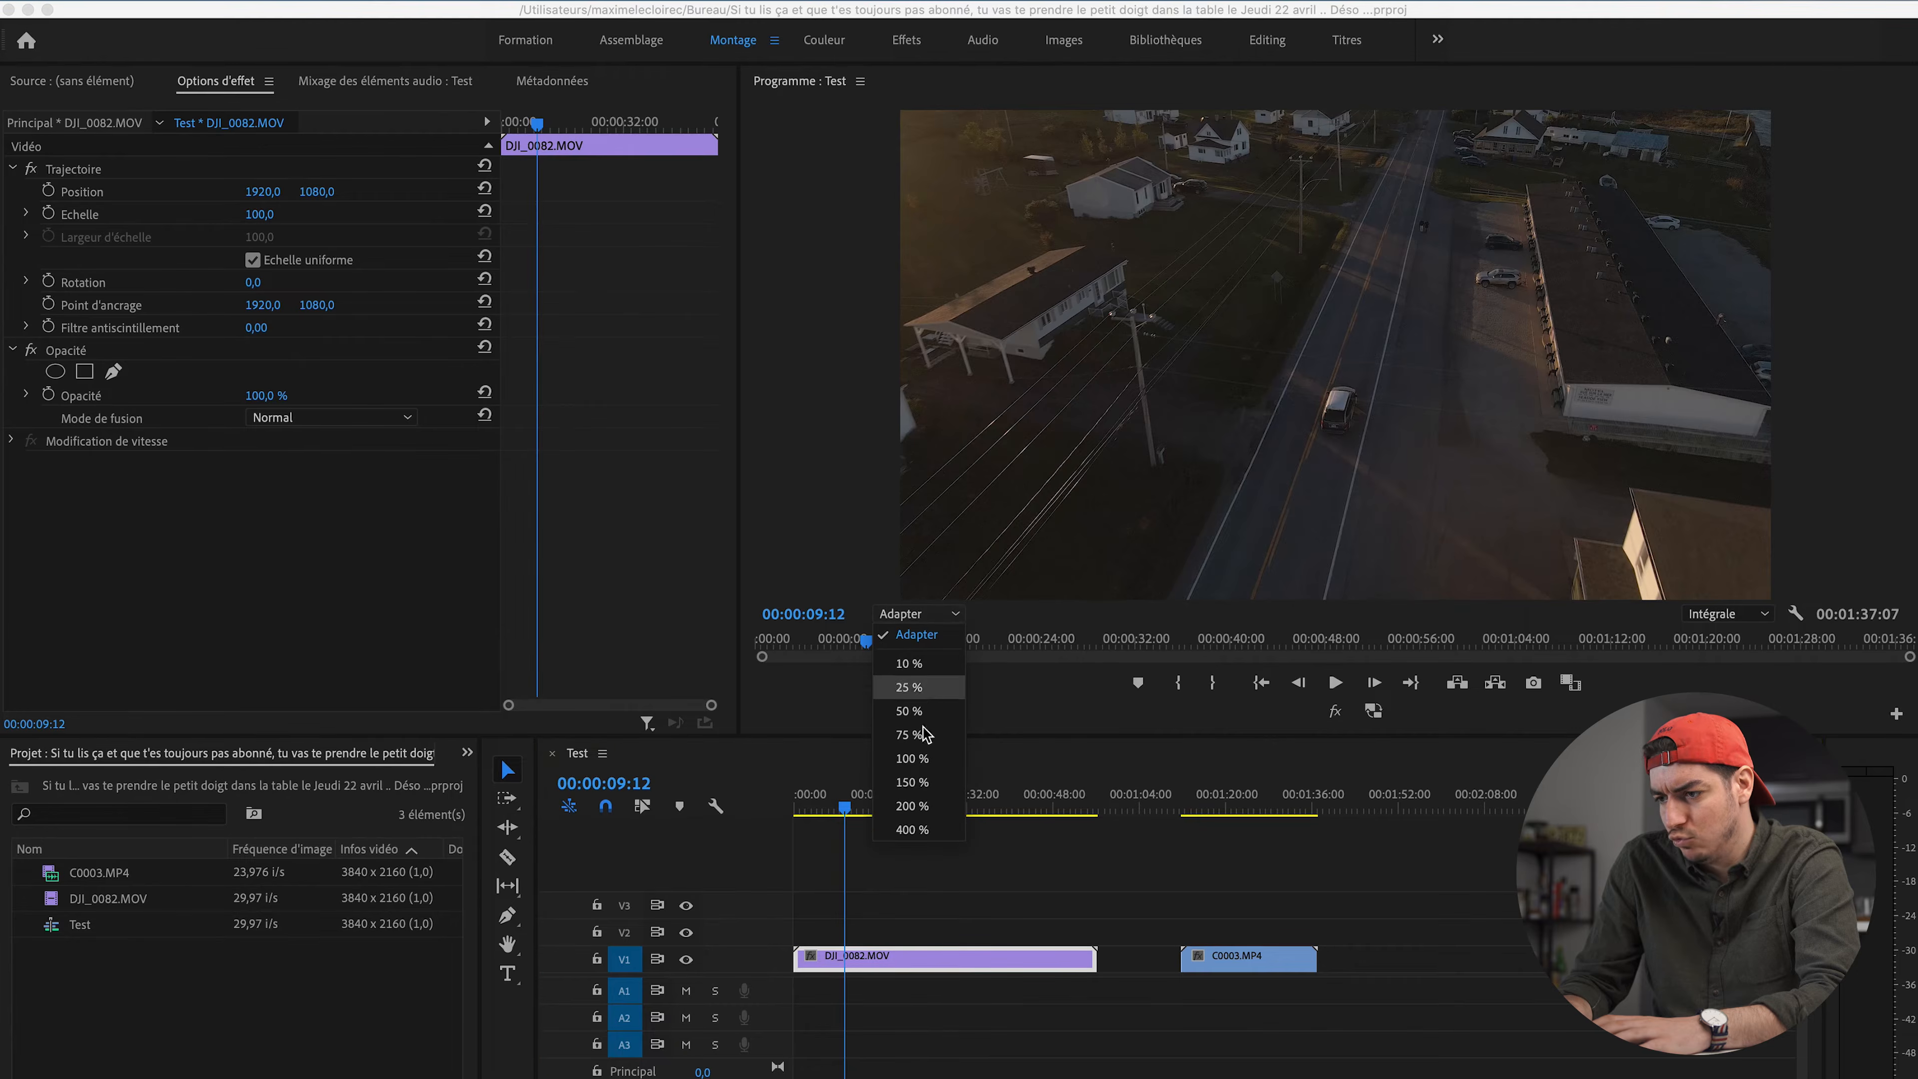
Step: Examine the noise in the DJI_0082.MOV footage at 400 % preview zoom
left_click(915, 831)
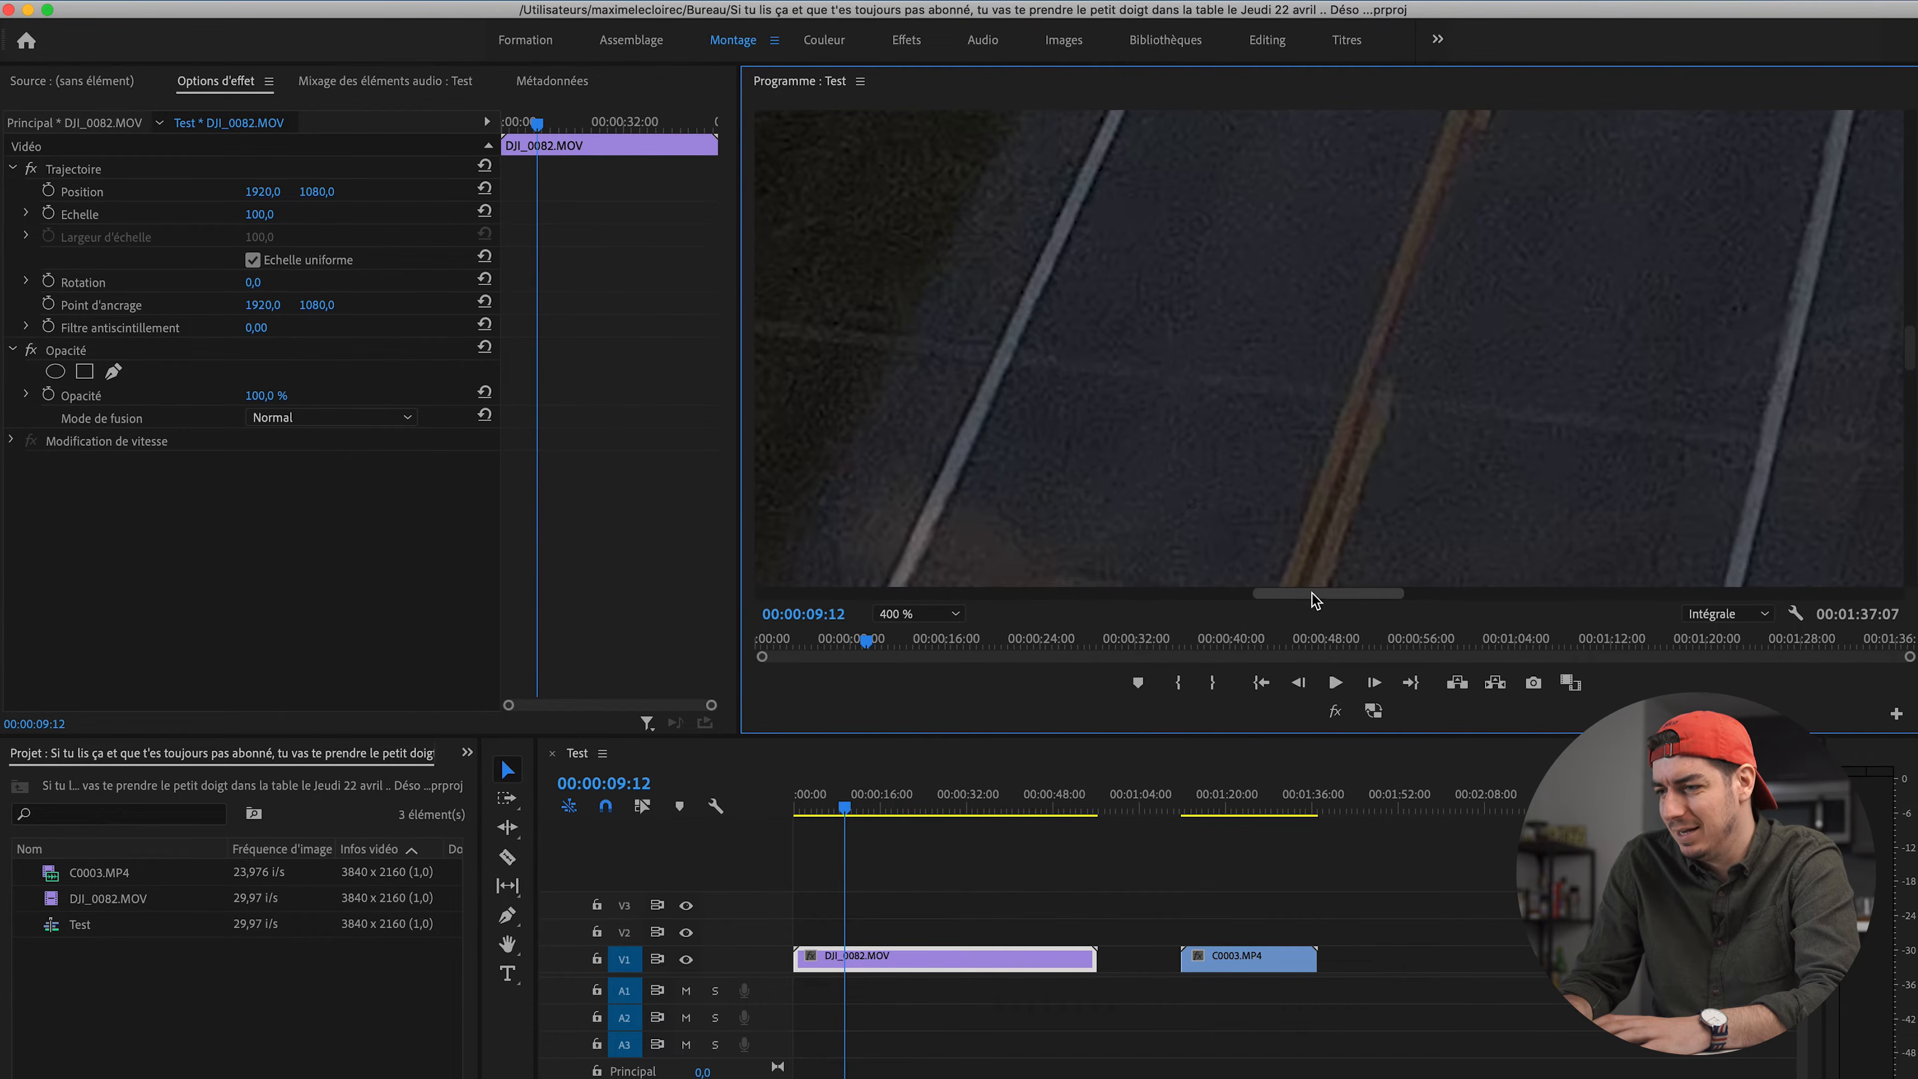
left_click_drag(1314, 594, 989, 638)
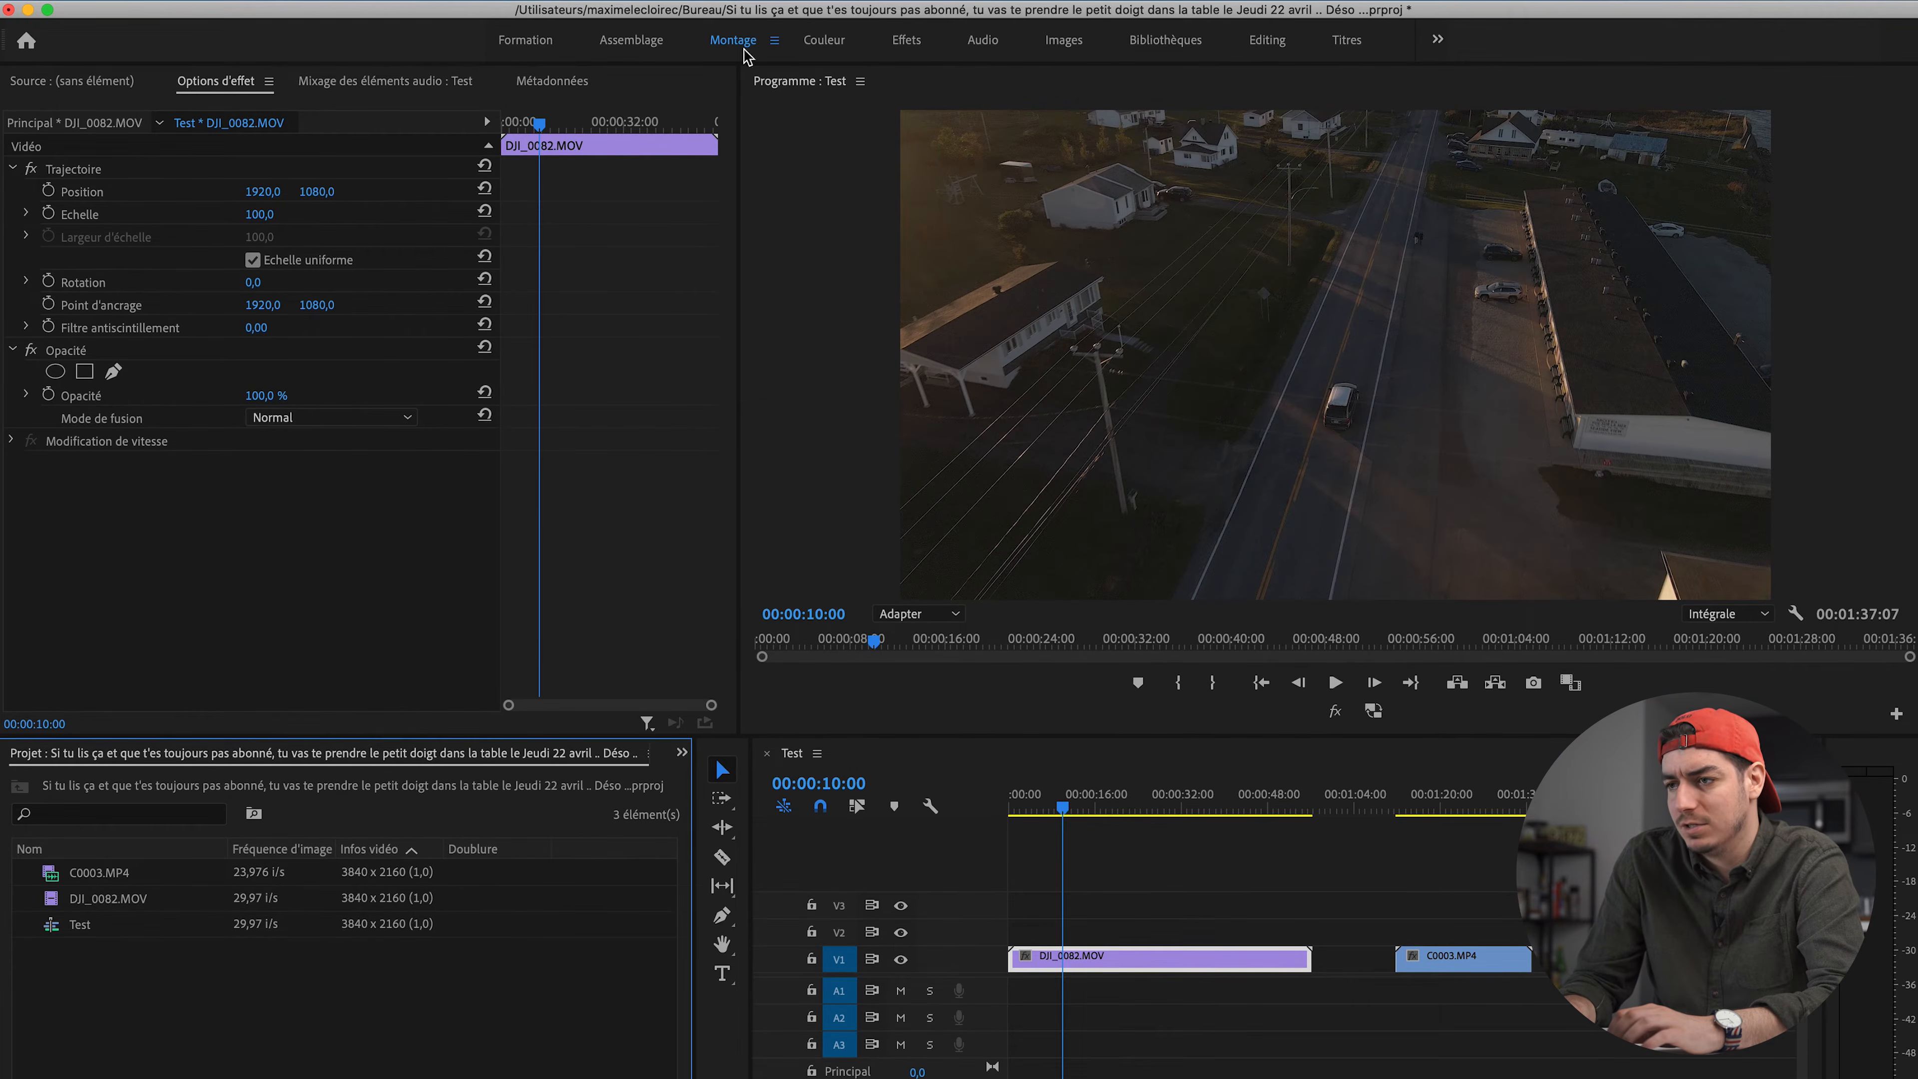
Step: Search the effects for "supprimer" and apply Supprimer le bruit VR to the DJI_0082.MOV clip on V1
left_click(737, 15)
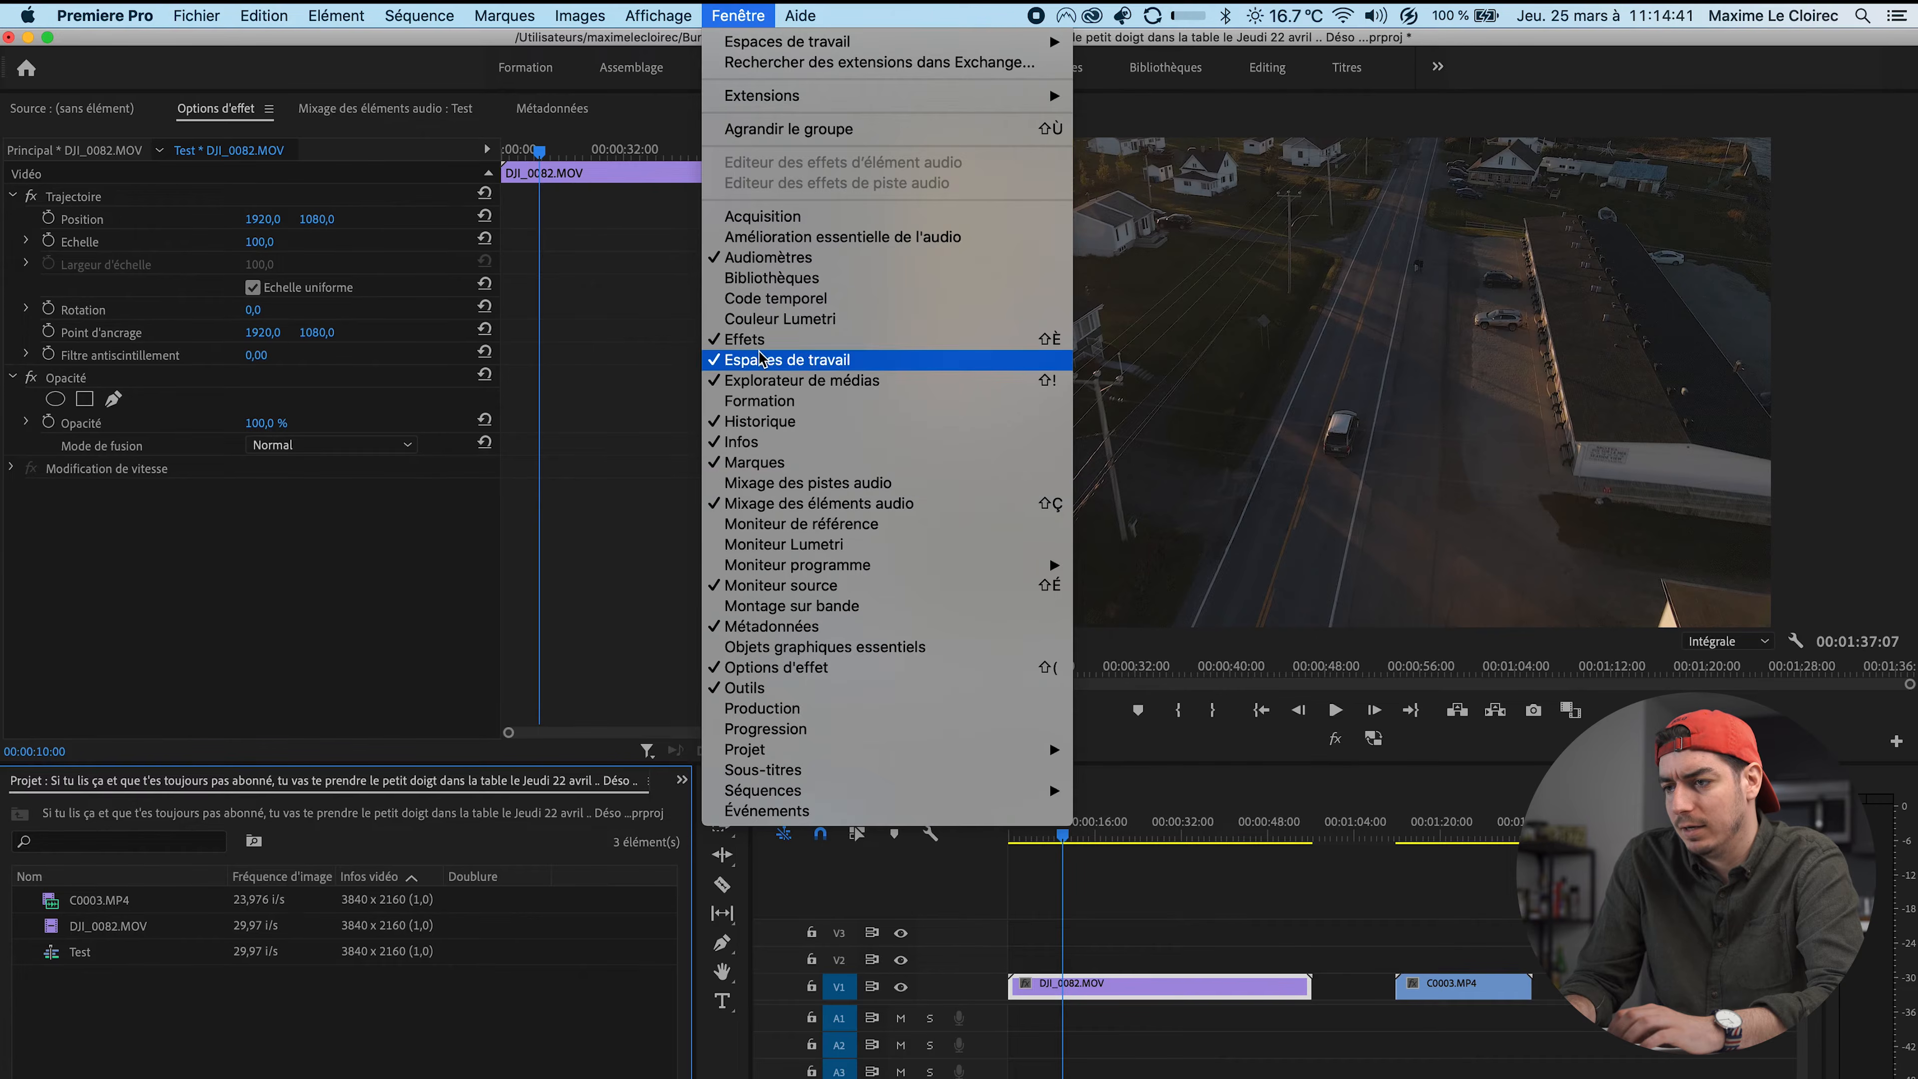
left_click(747, 339)
left_click(111, 786)
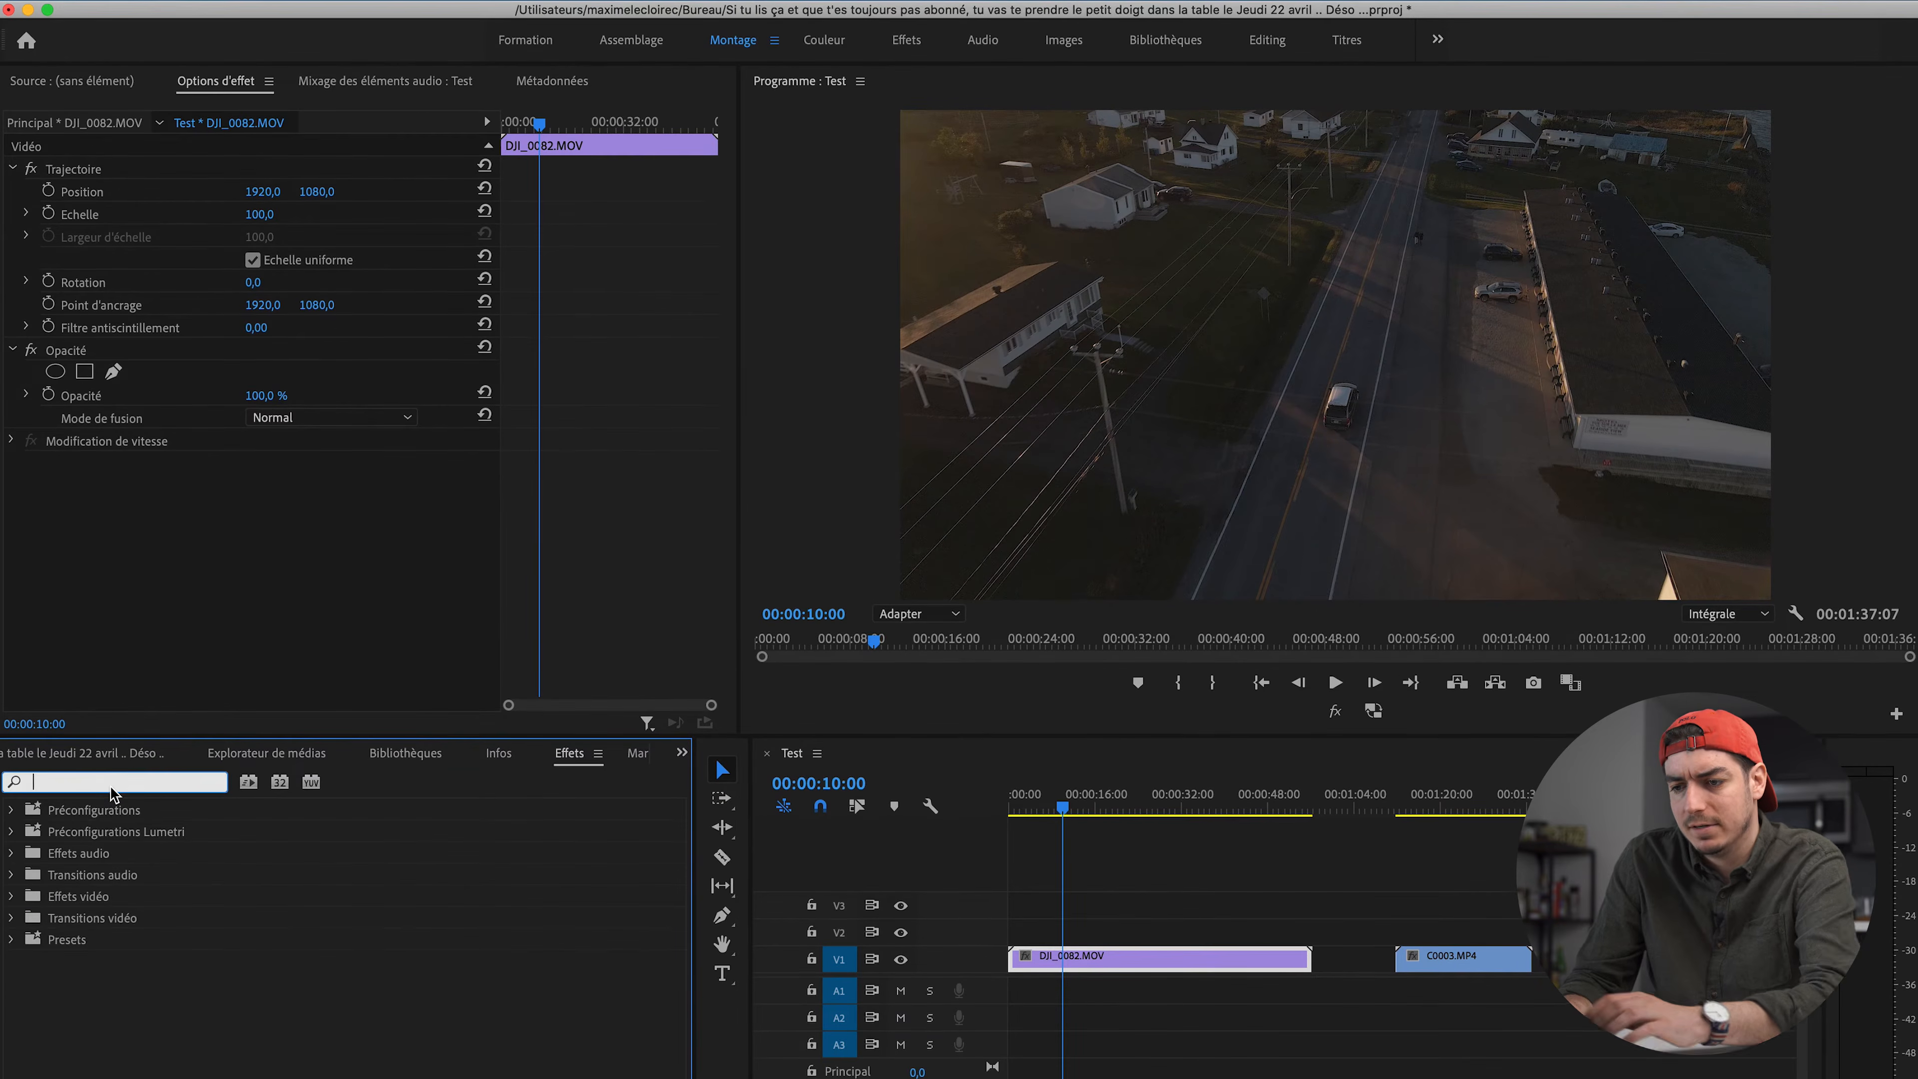
type("supr")
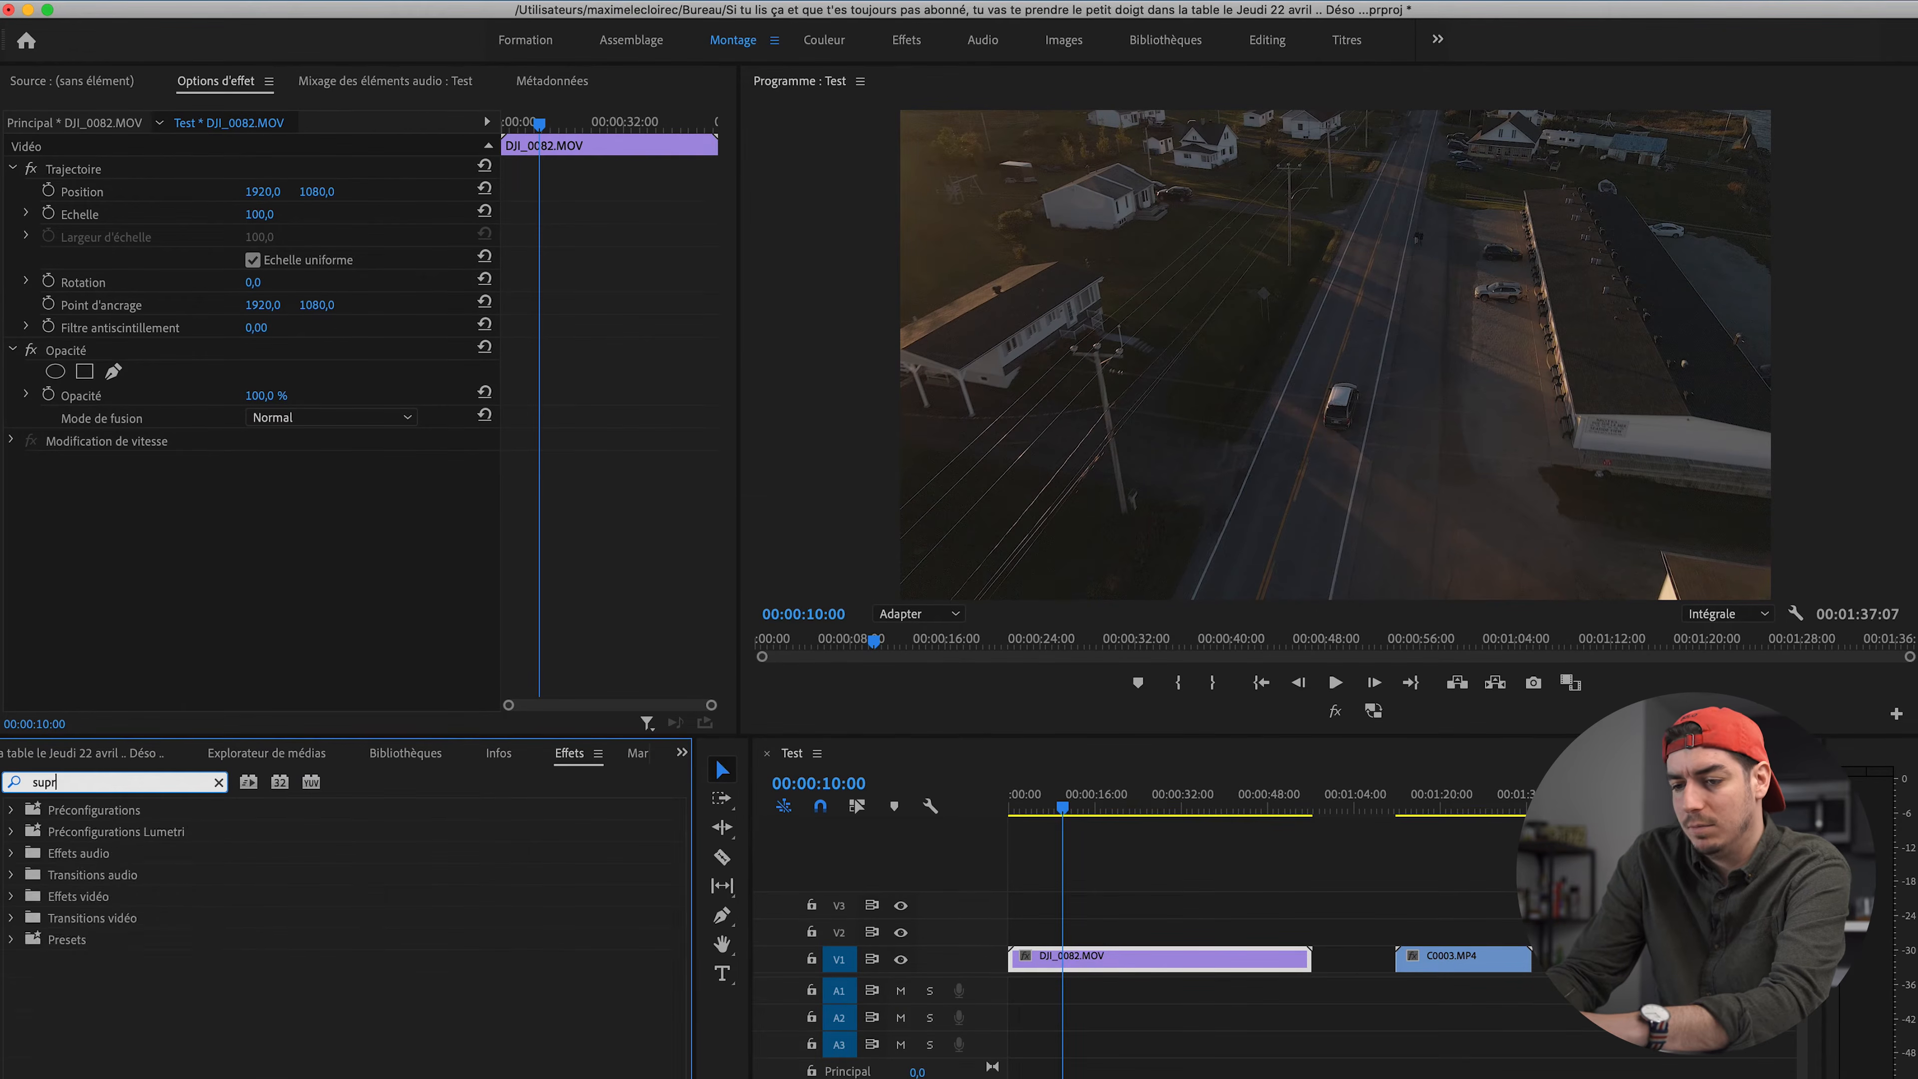
key("BackSpace")
type("primer")
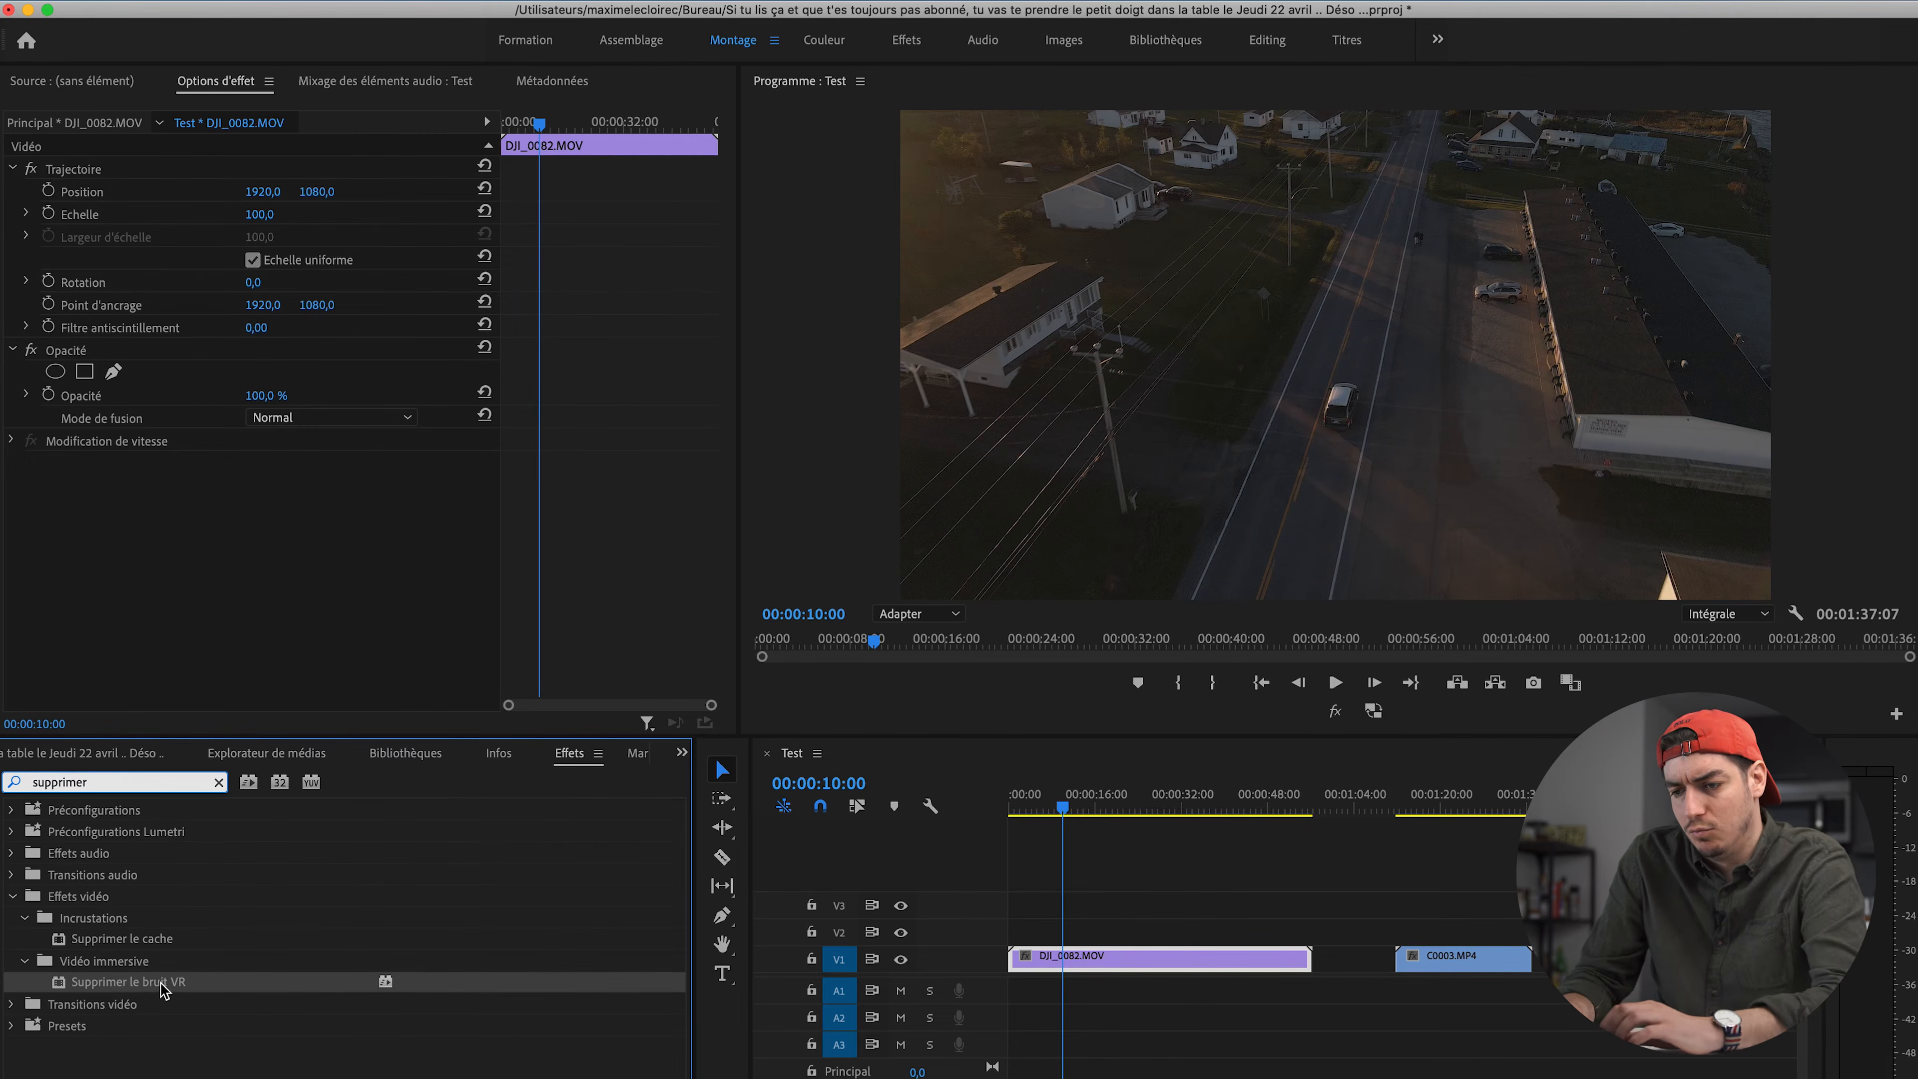
left_click_drag(147, 983, 1111, 953)
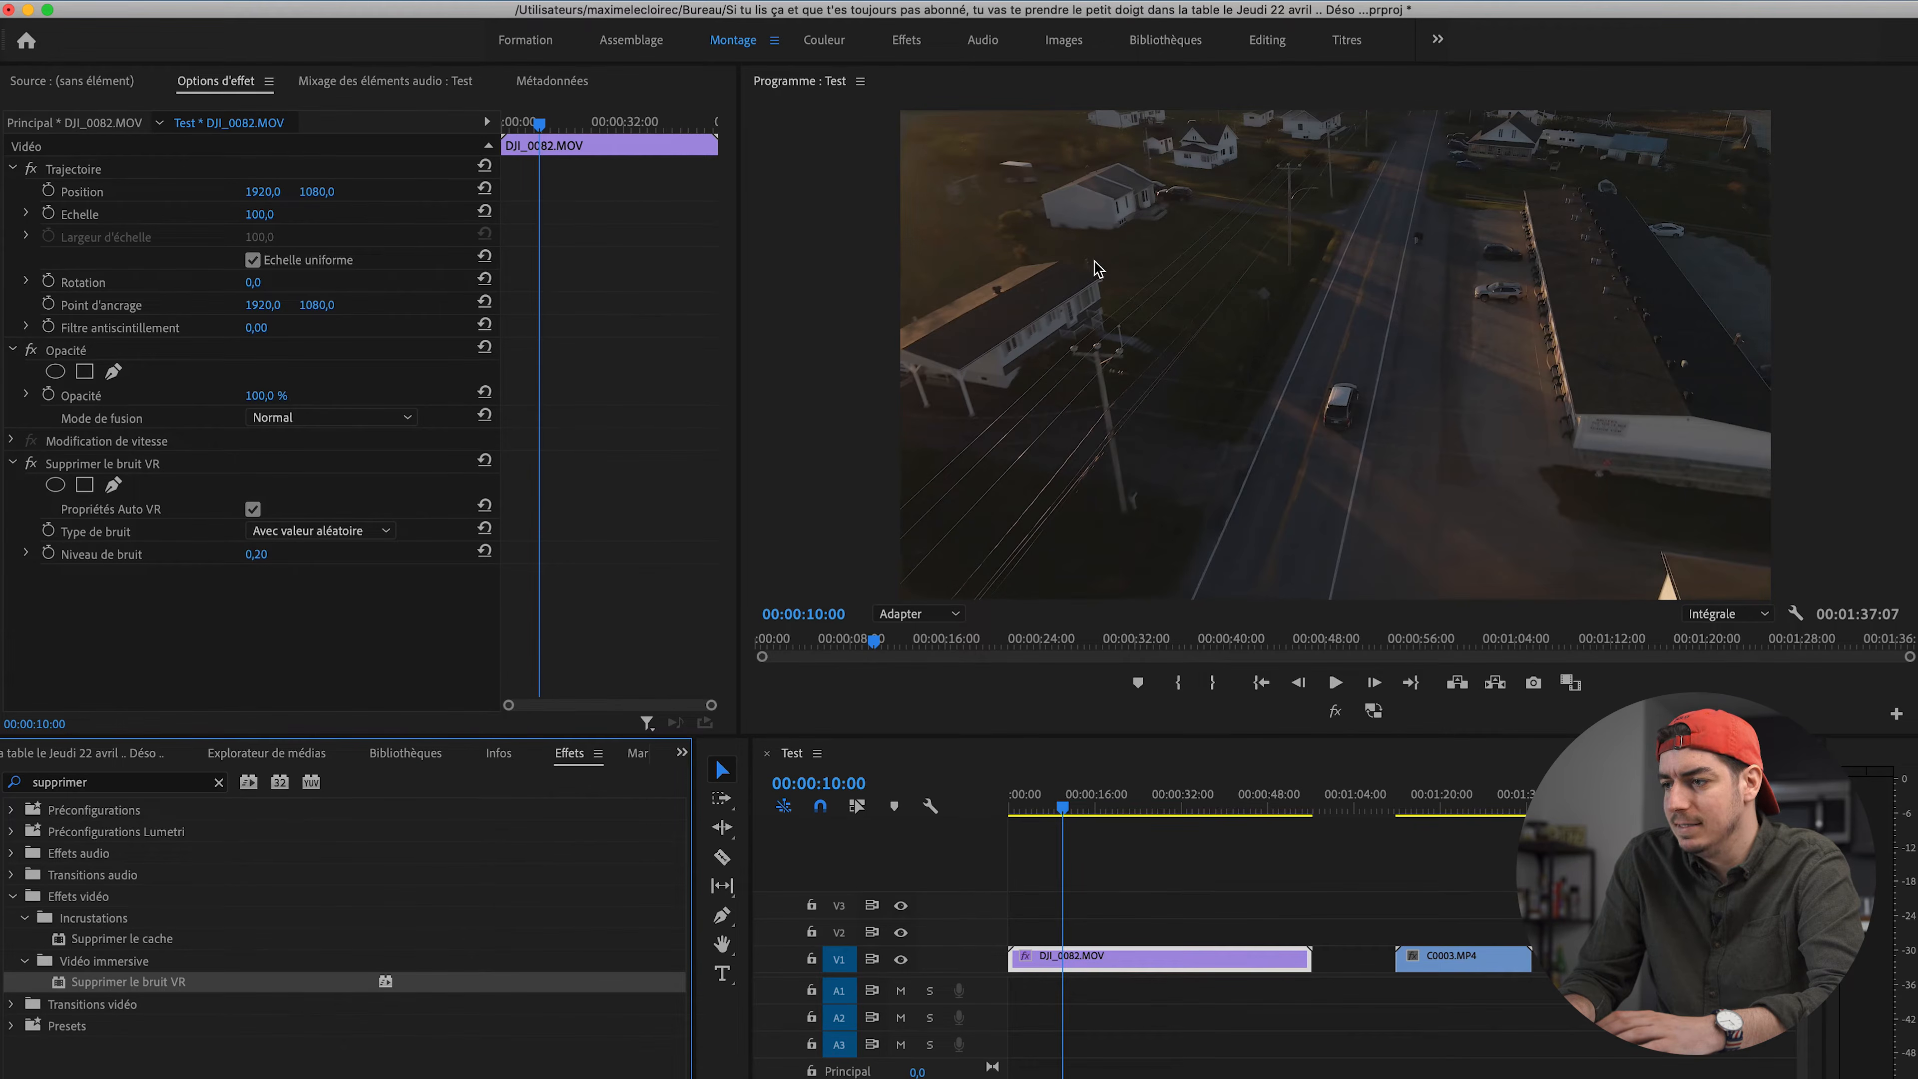
Step: Compare the footage with and without Supprimer le bruit VR around the houses at up to 200 % preview zoom
scroll(996, 211, "up", 2)
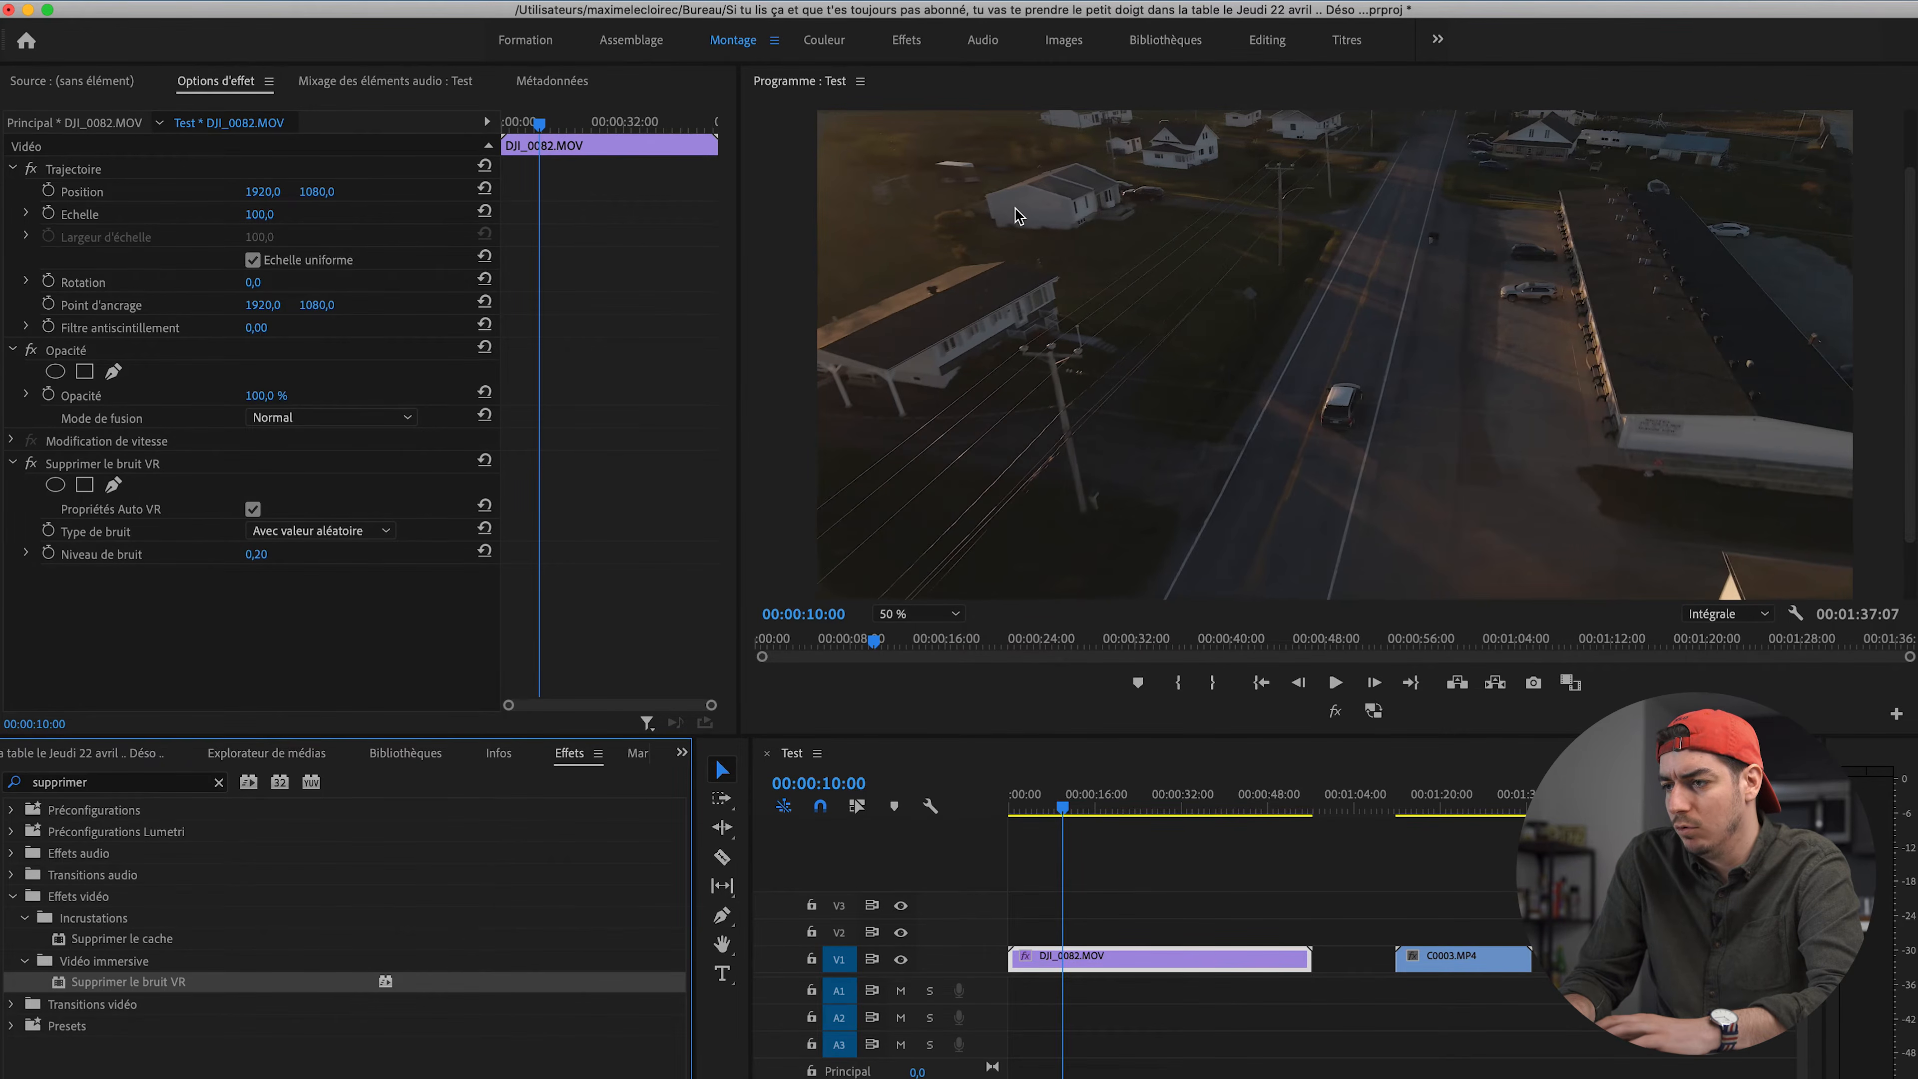
scroll(1210, 474, "up", 1)
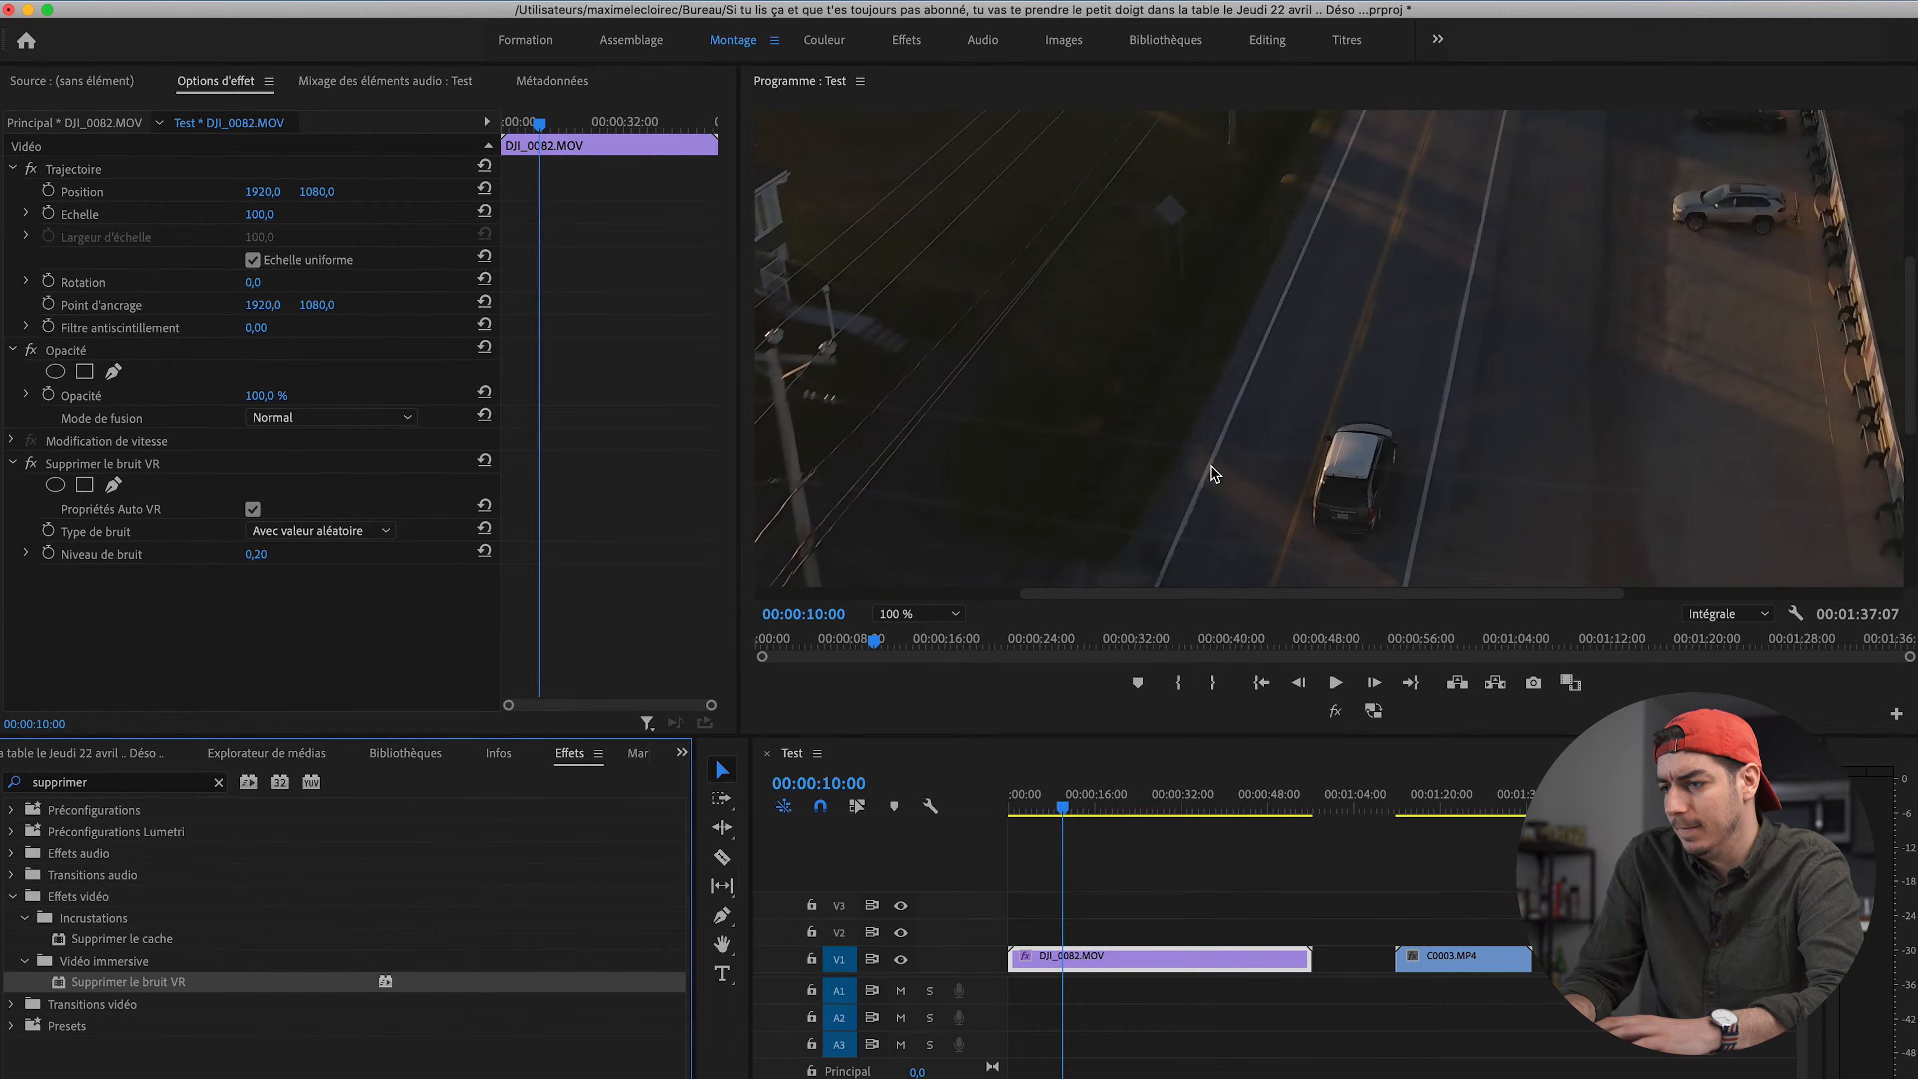
left_click_drag(1231, 594, 1024, 603)
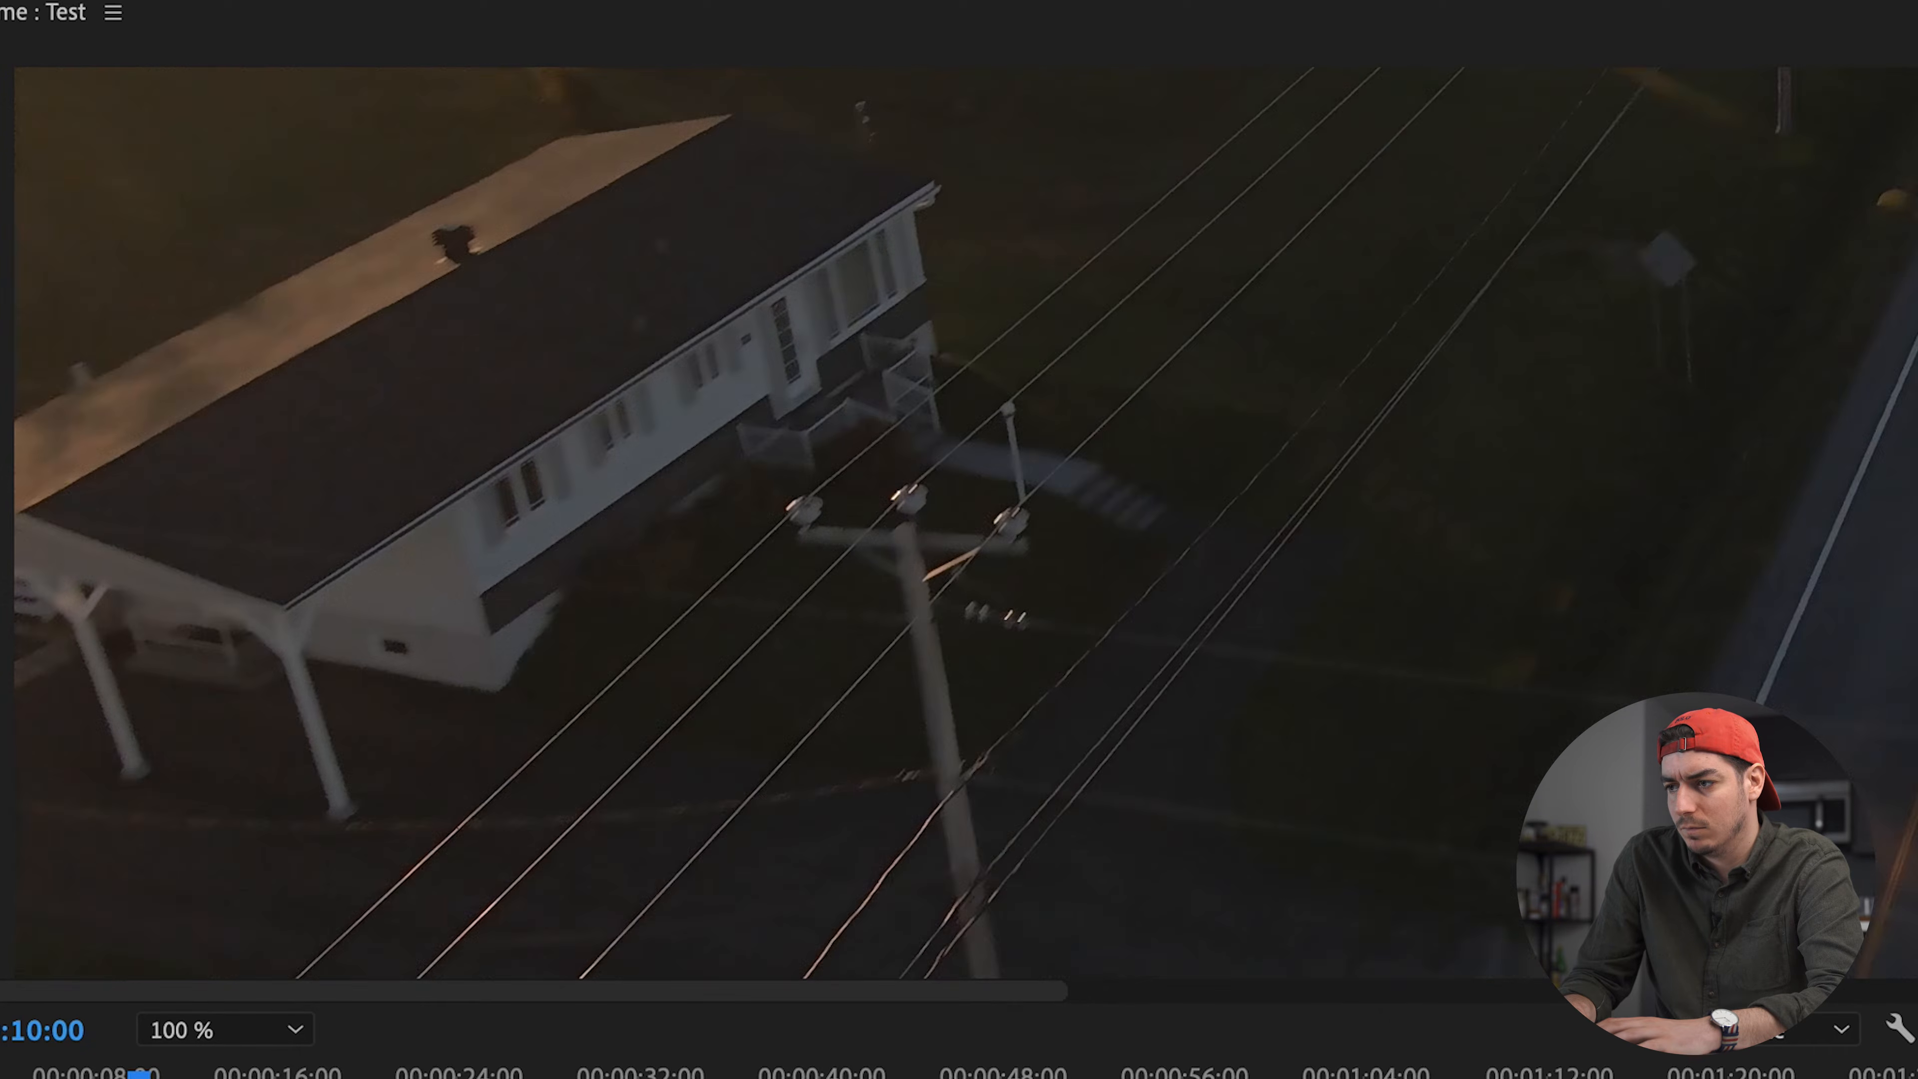
key("super+equal")
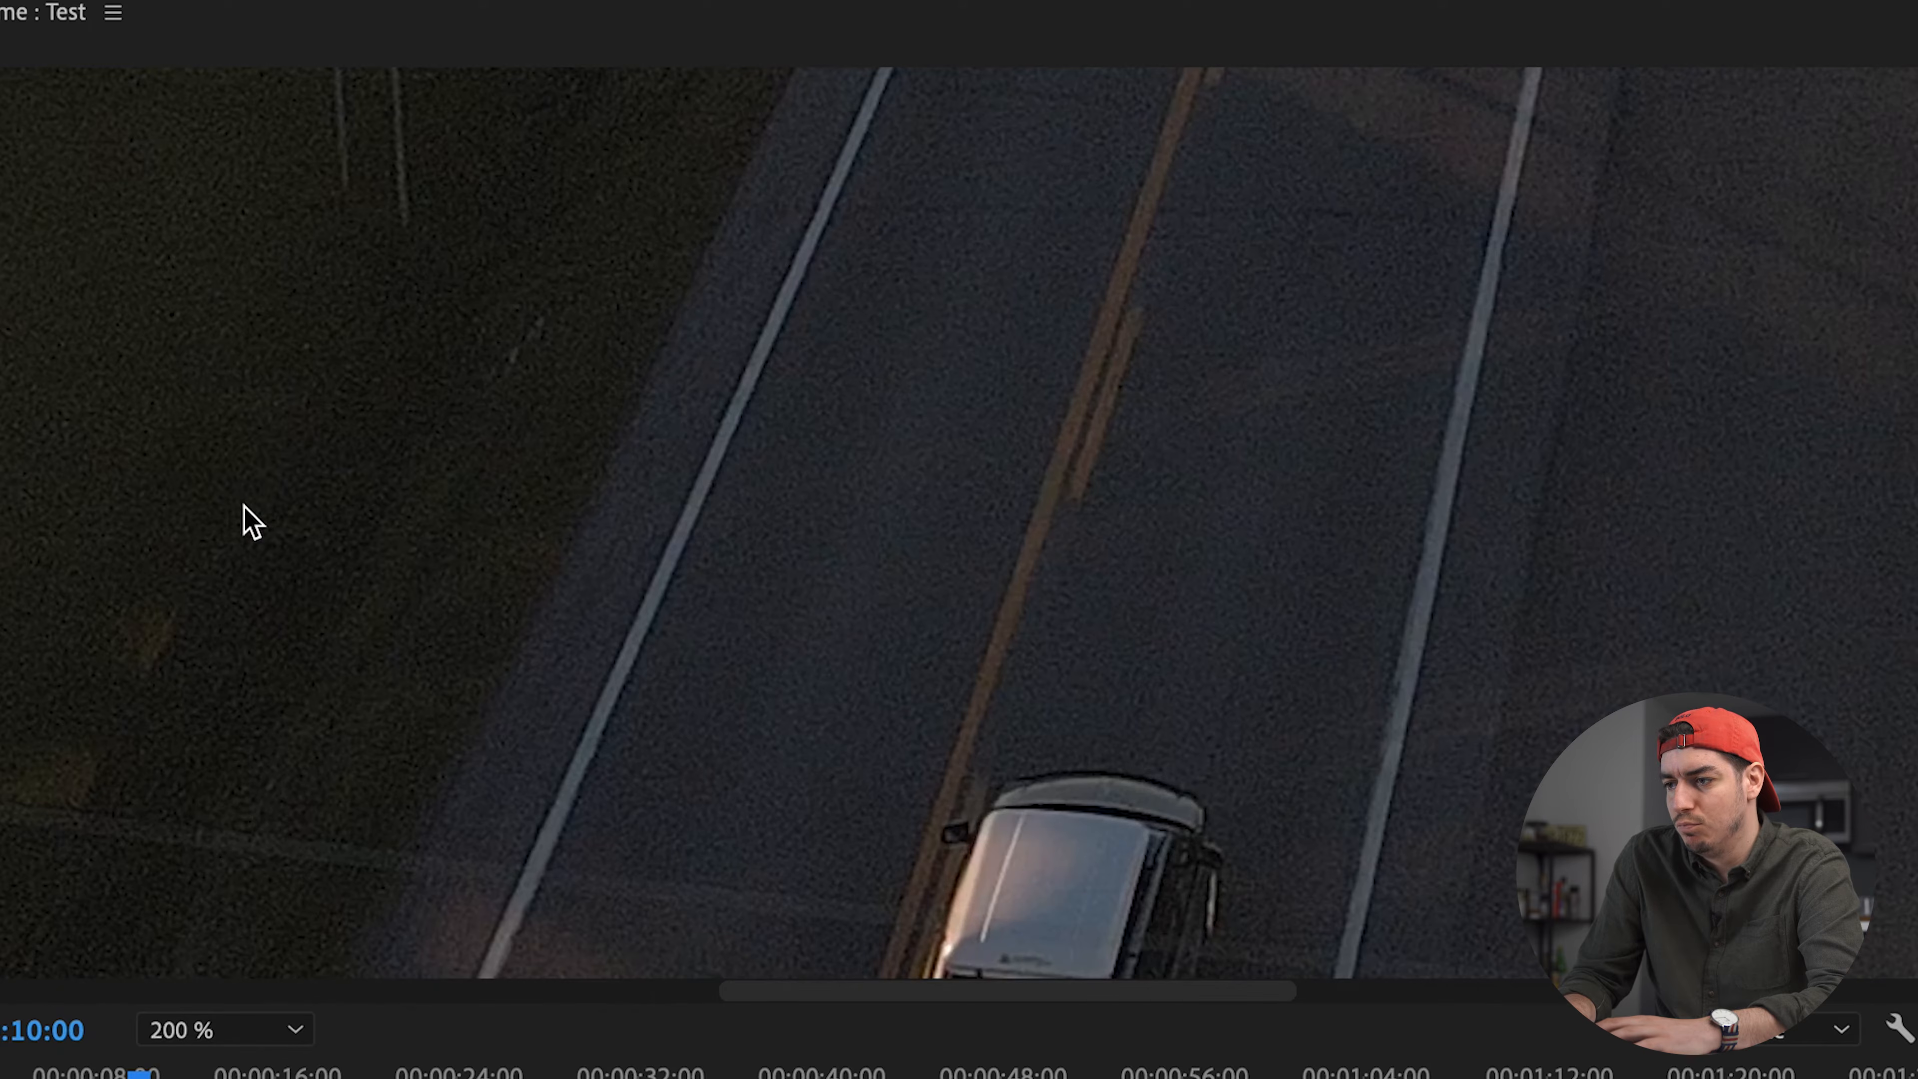
left_click_drag(869, 991, 49, 1046)
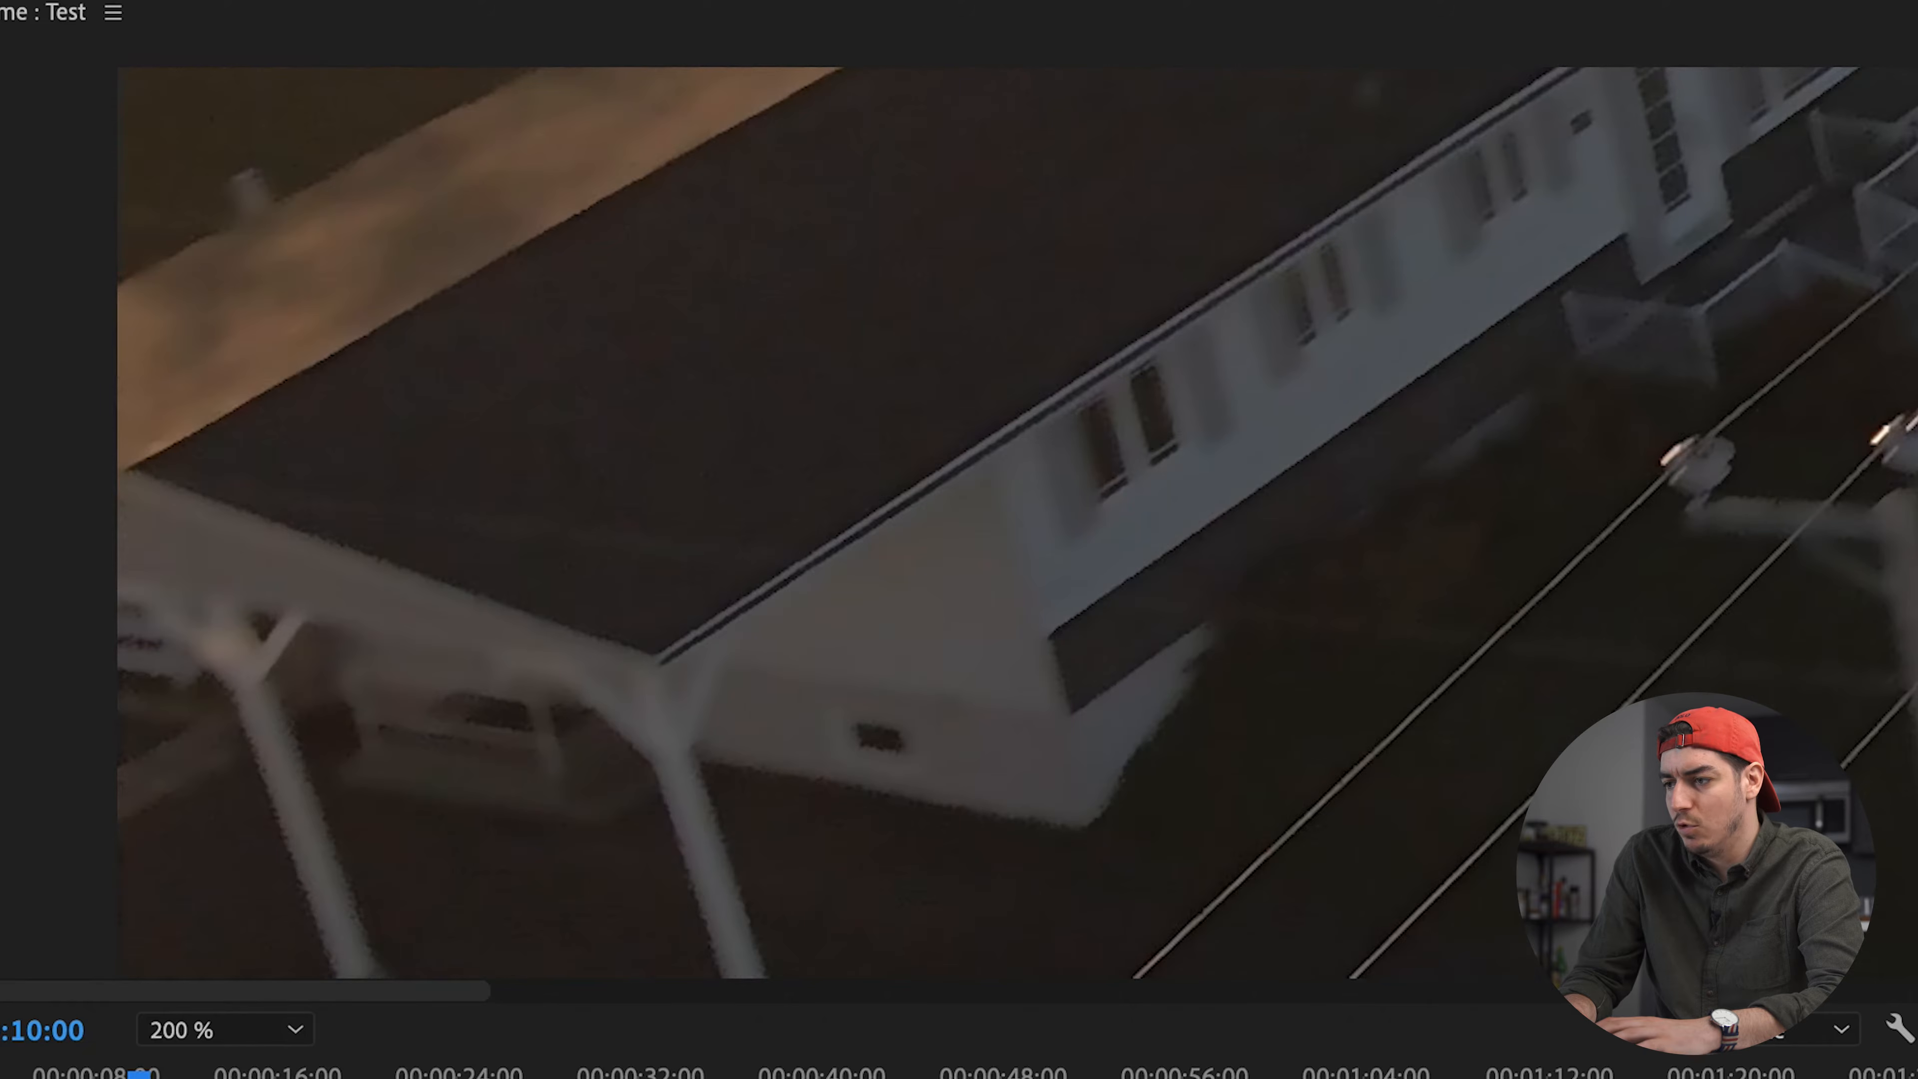
left_click(31, 464)
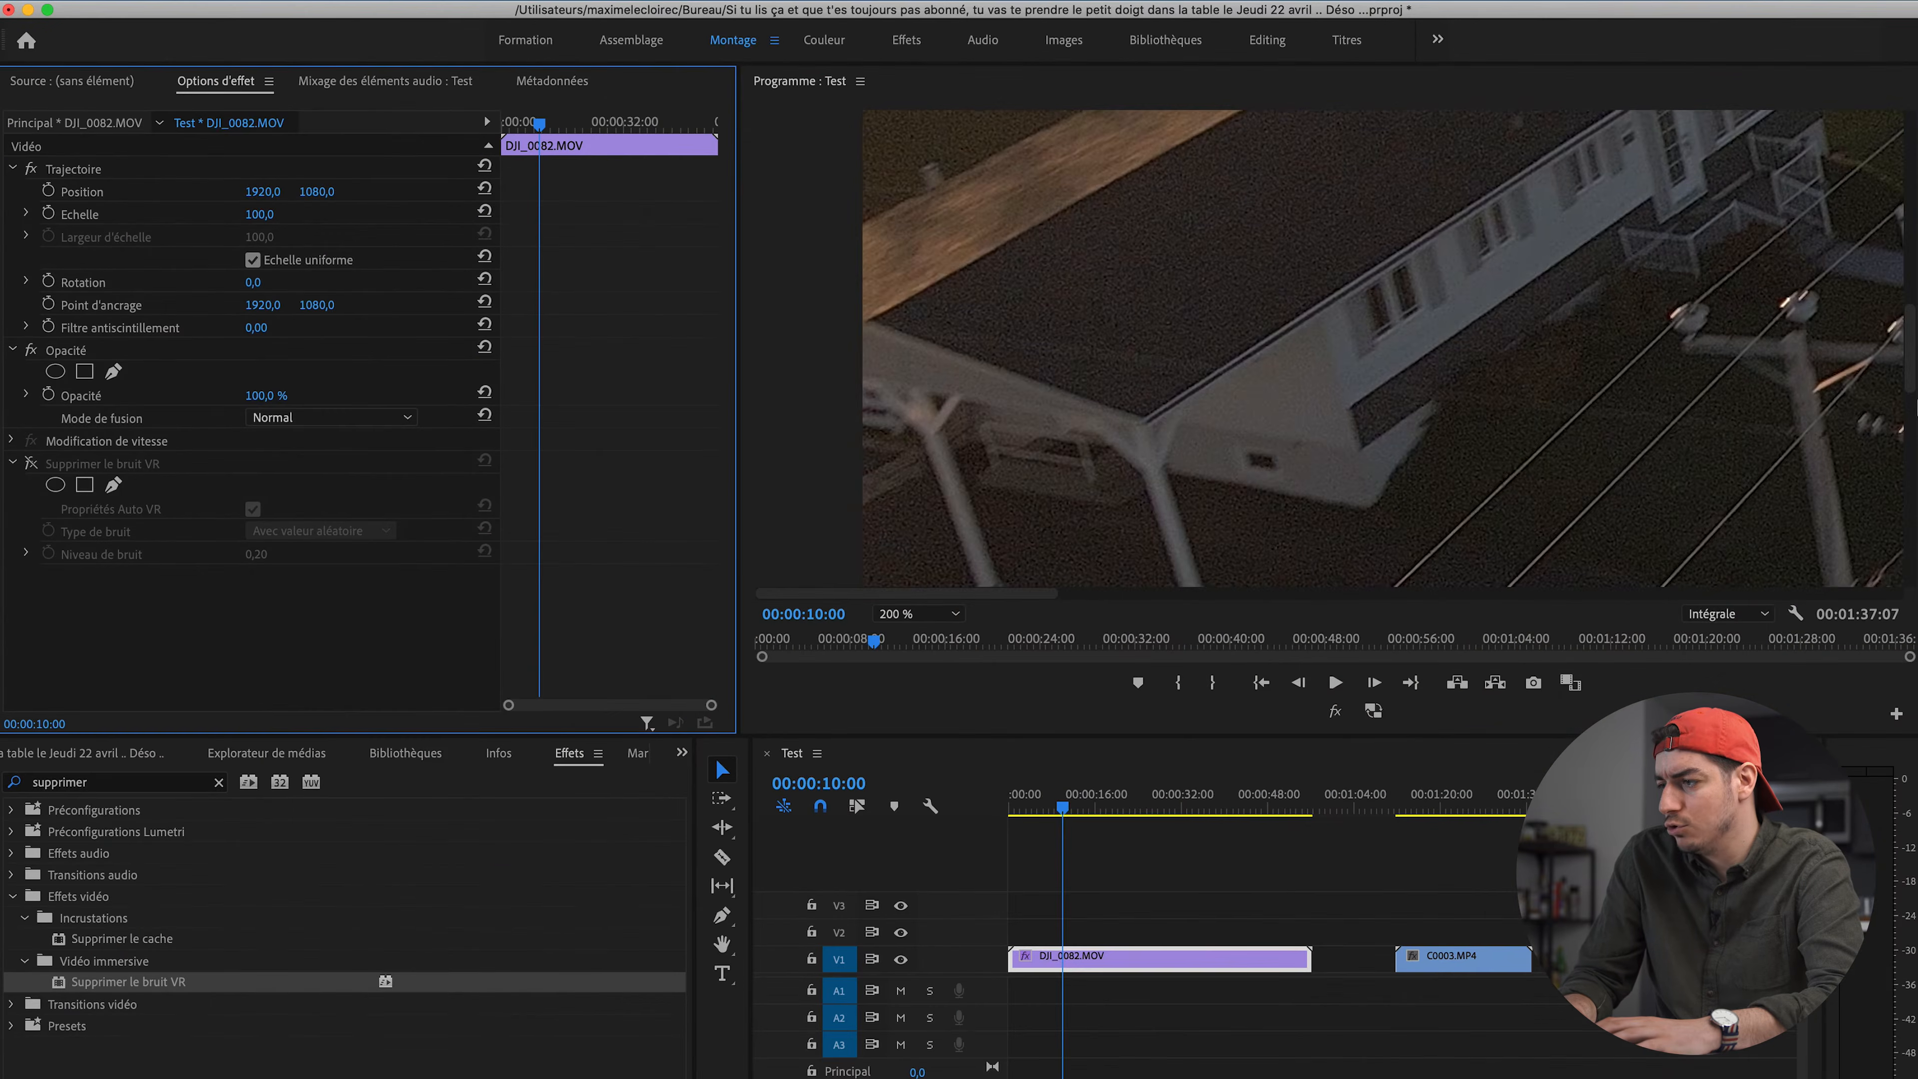
left_click_drag(1908, 380, 1908, 220)
left_click_drag(1028, 595, 1164, 600)
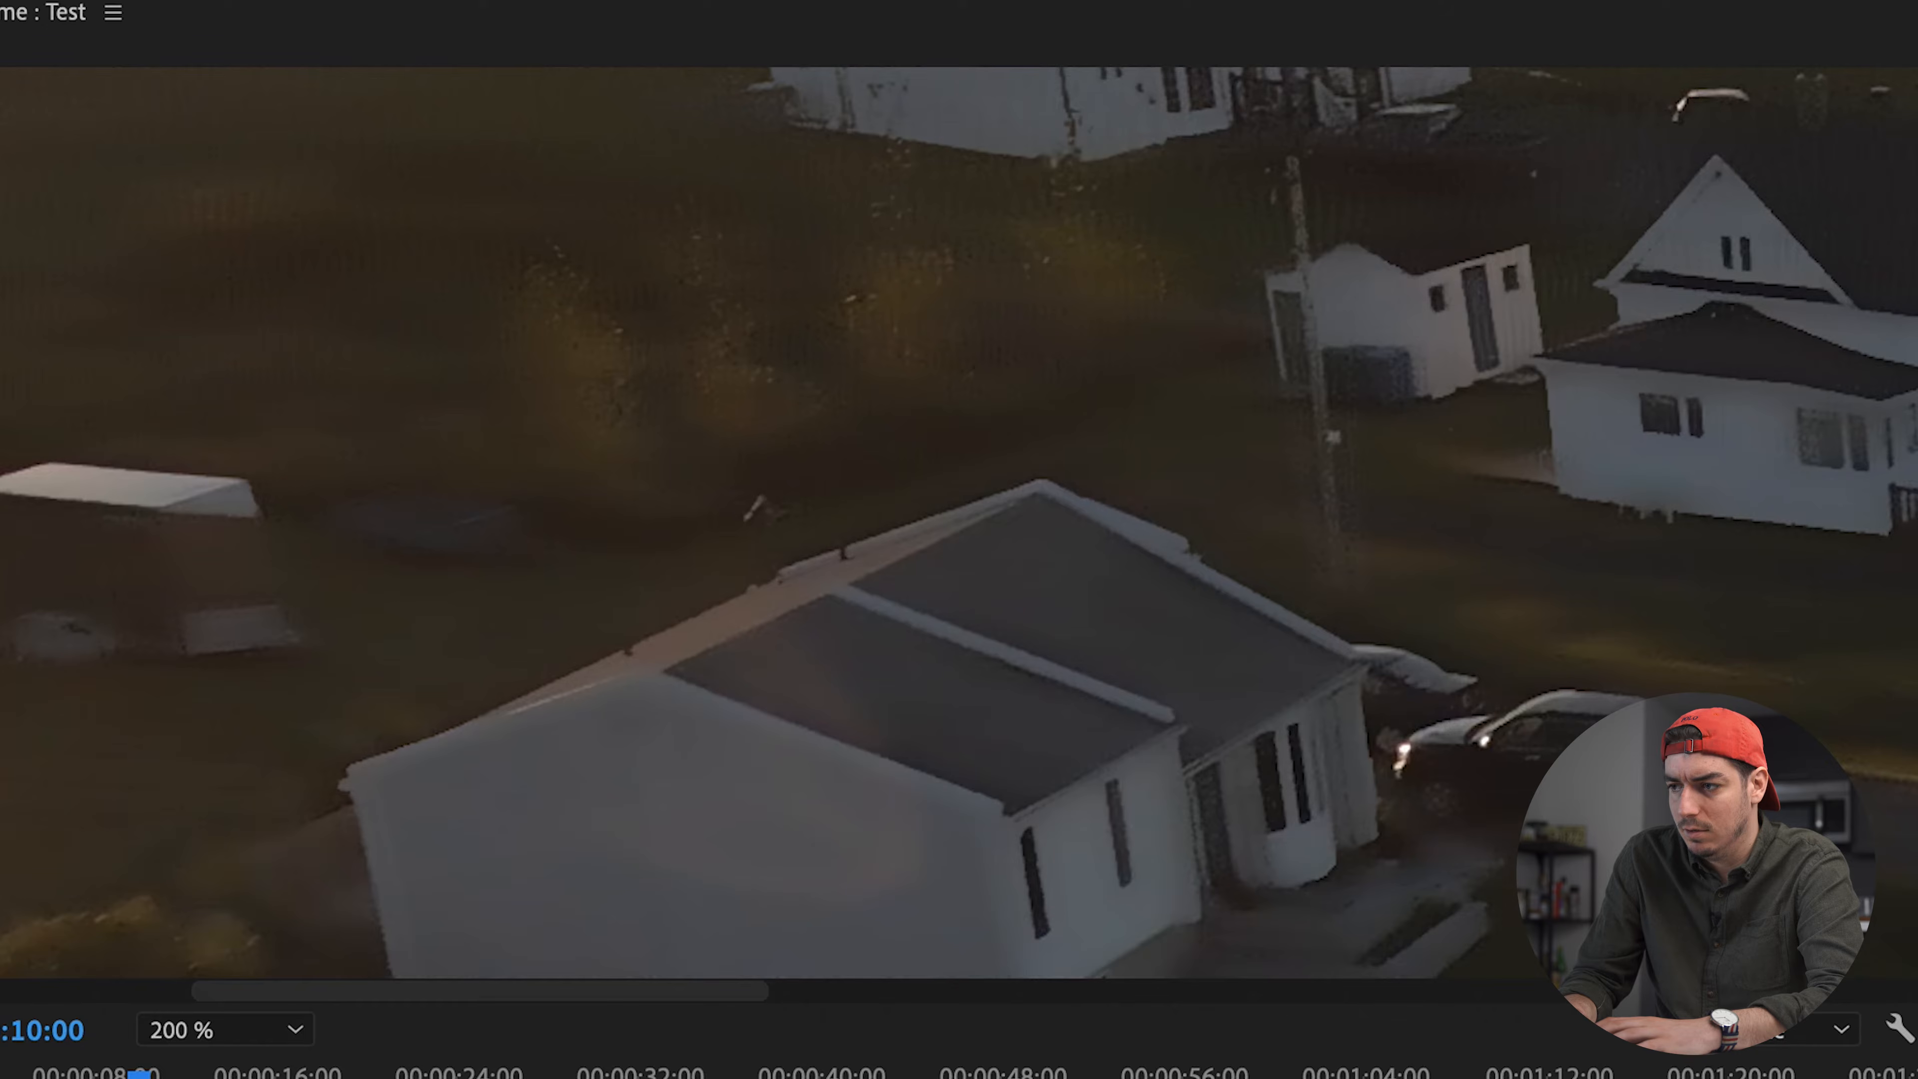
left_click(31, 463)
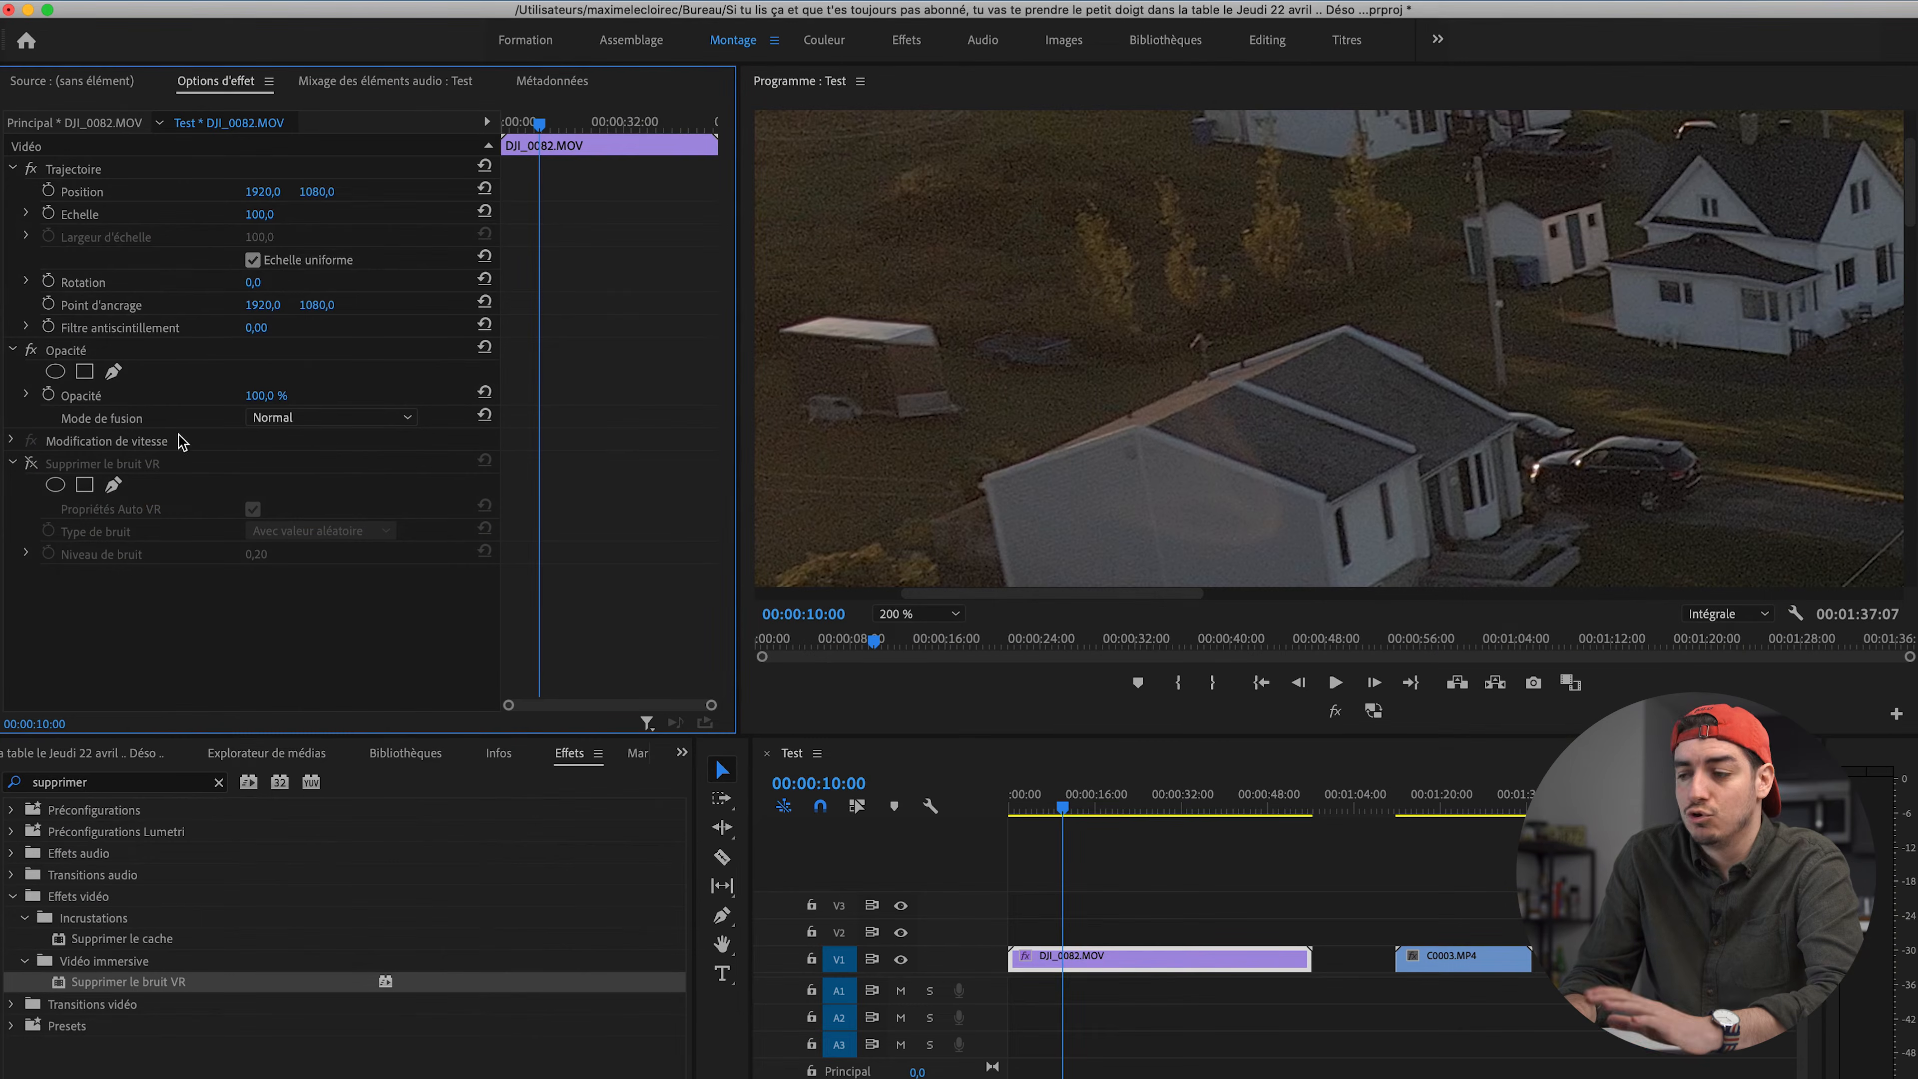
left_click(31, 463)
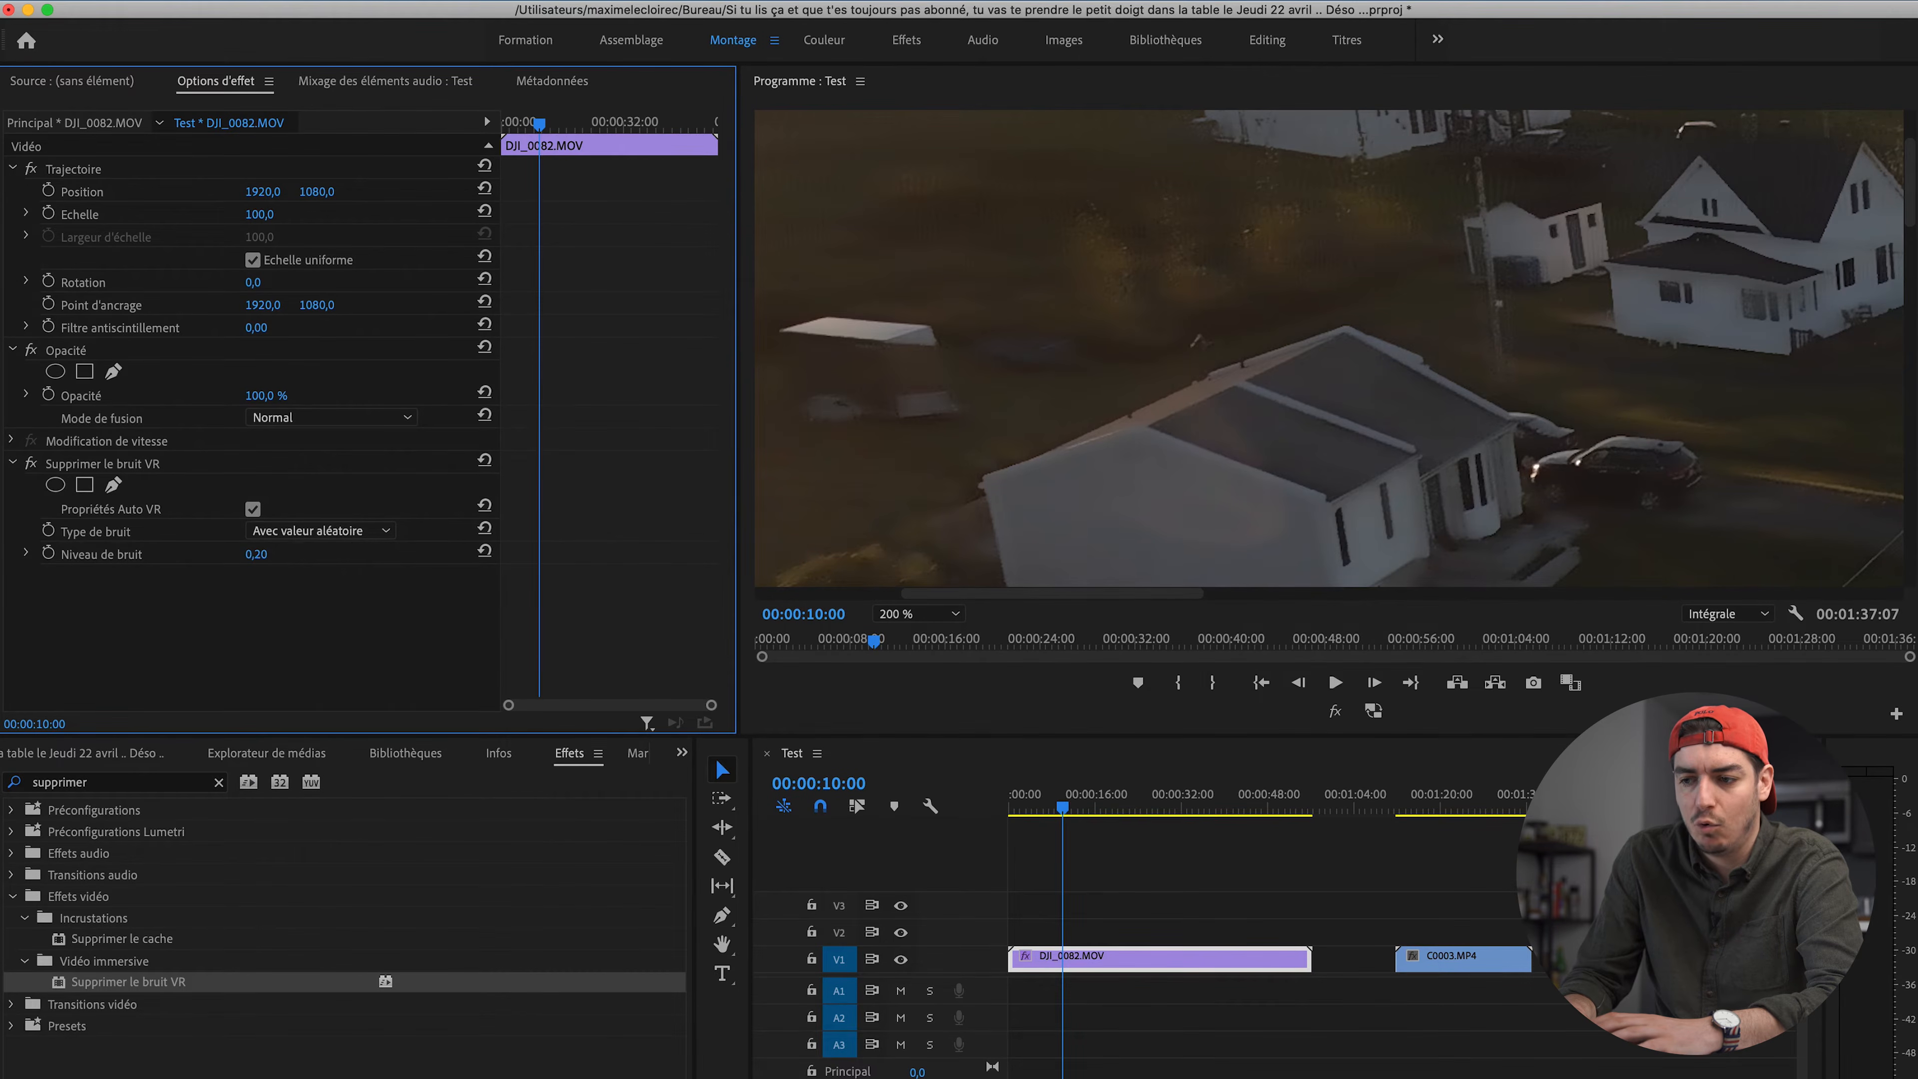
Step: Set the noise level of Supprimer le bruit VR to 0,03 and compare the image with the effect off
left_click(256, 554)
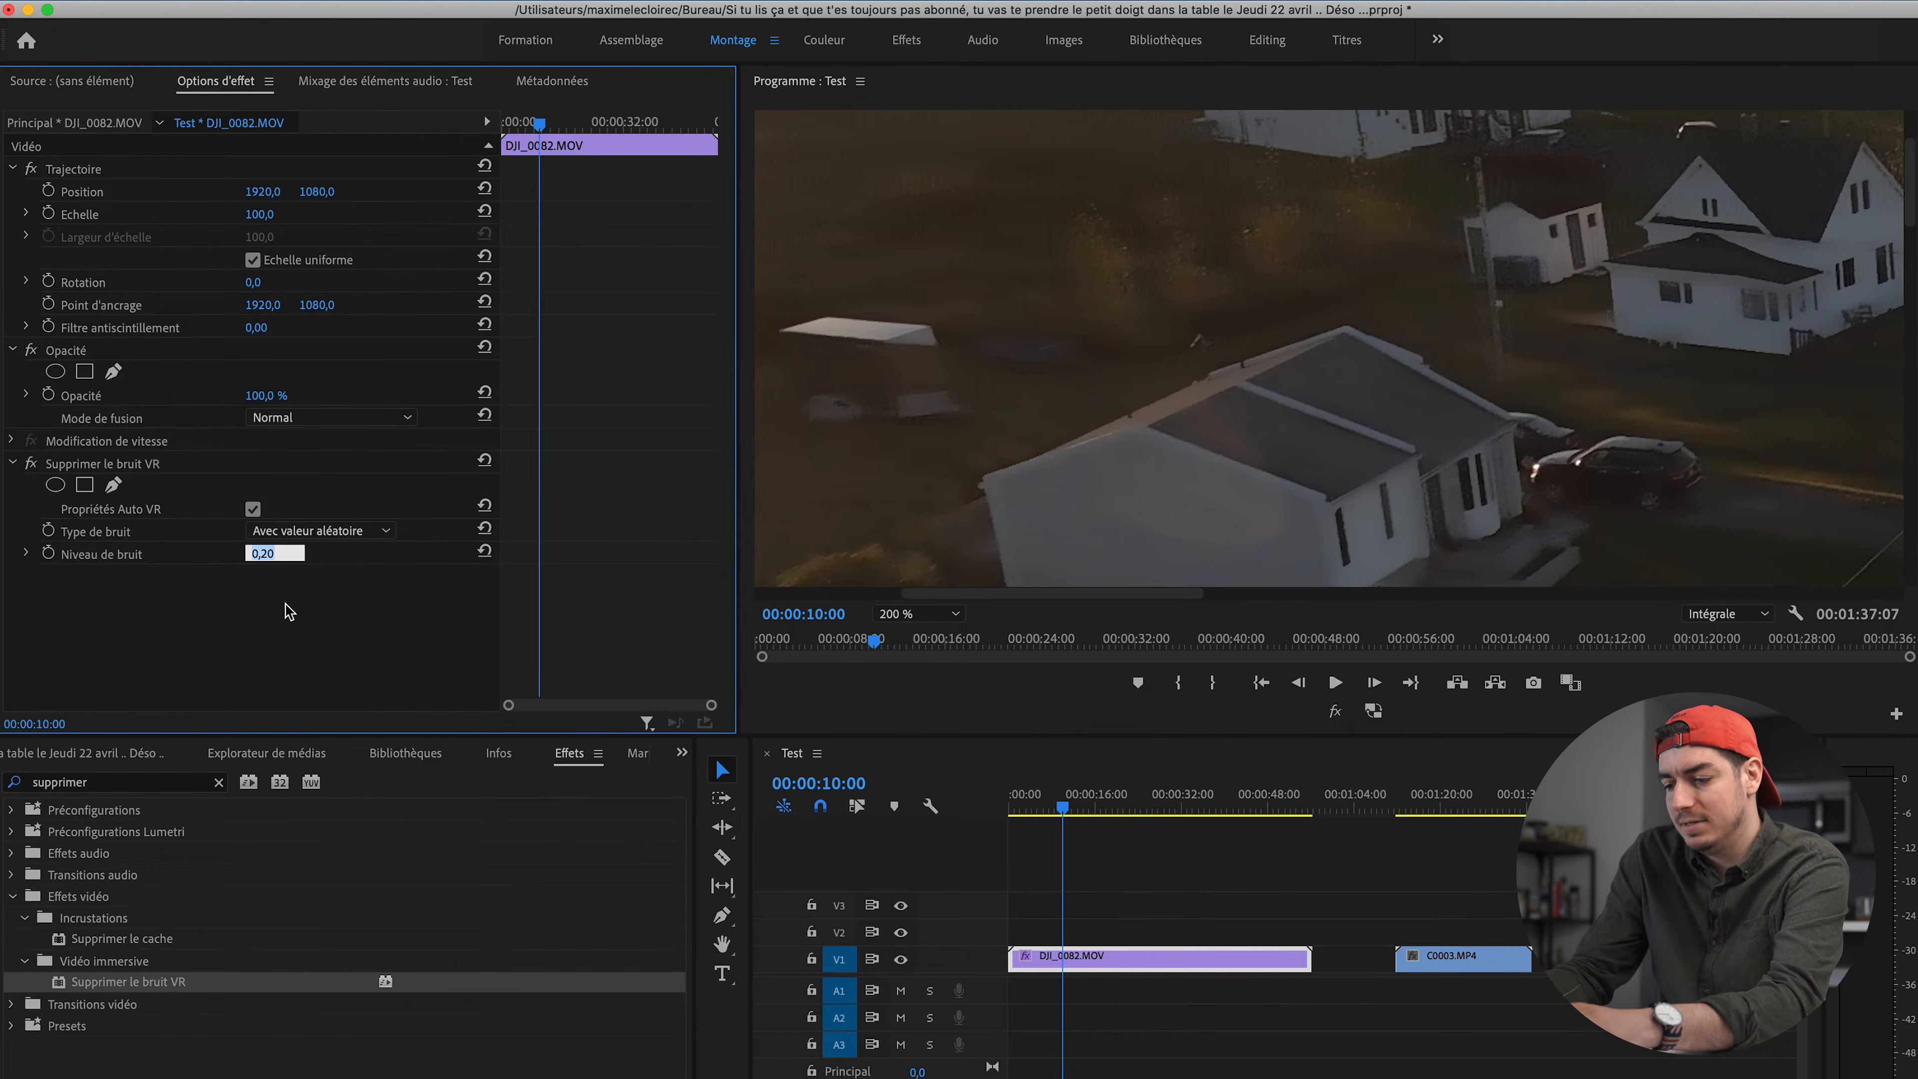
type("0,03")
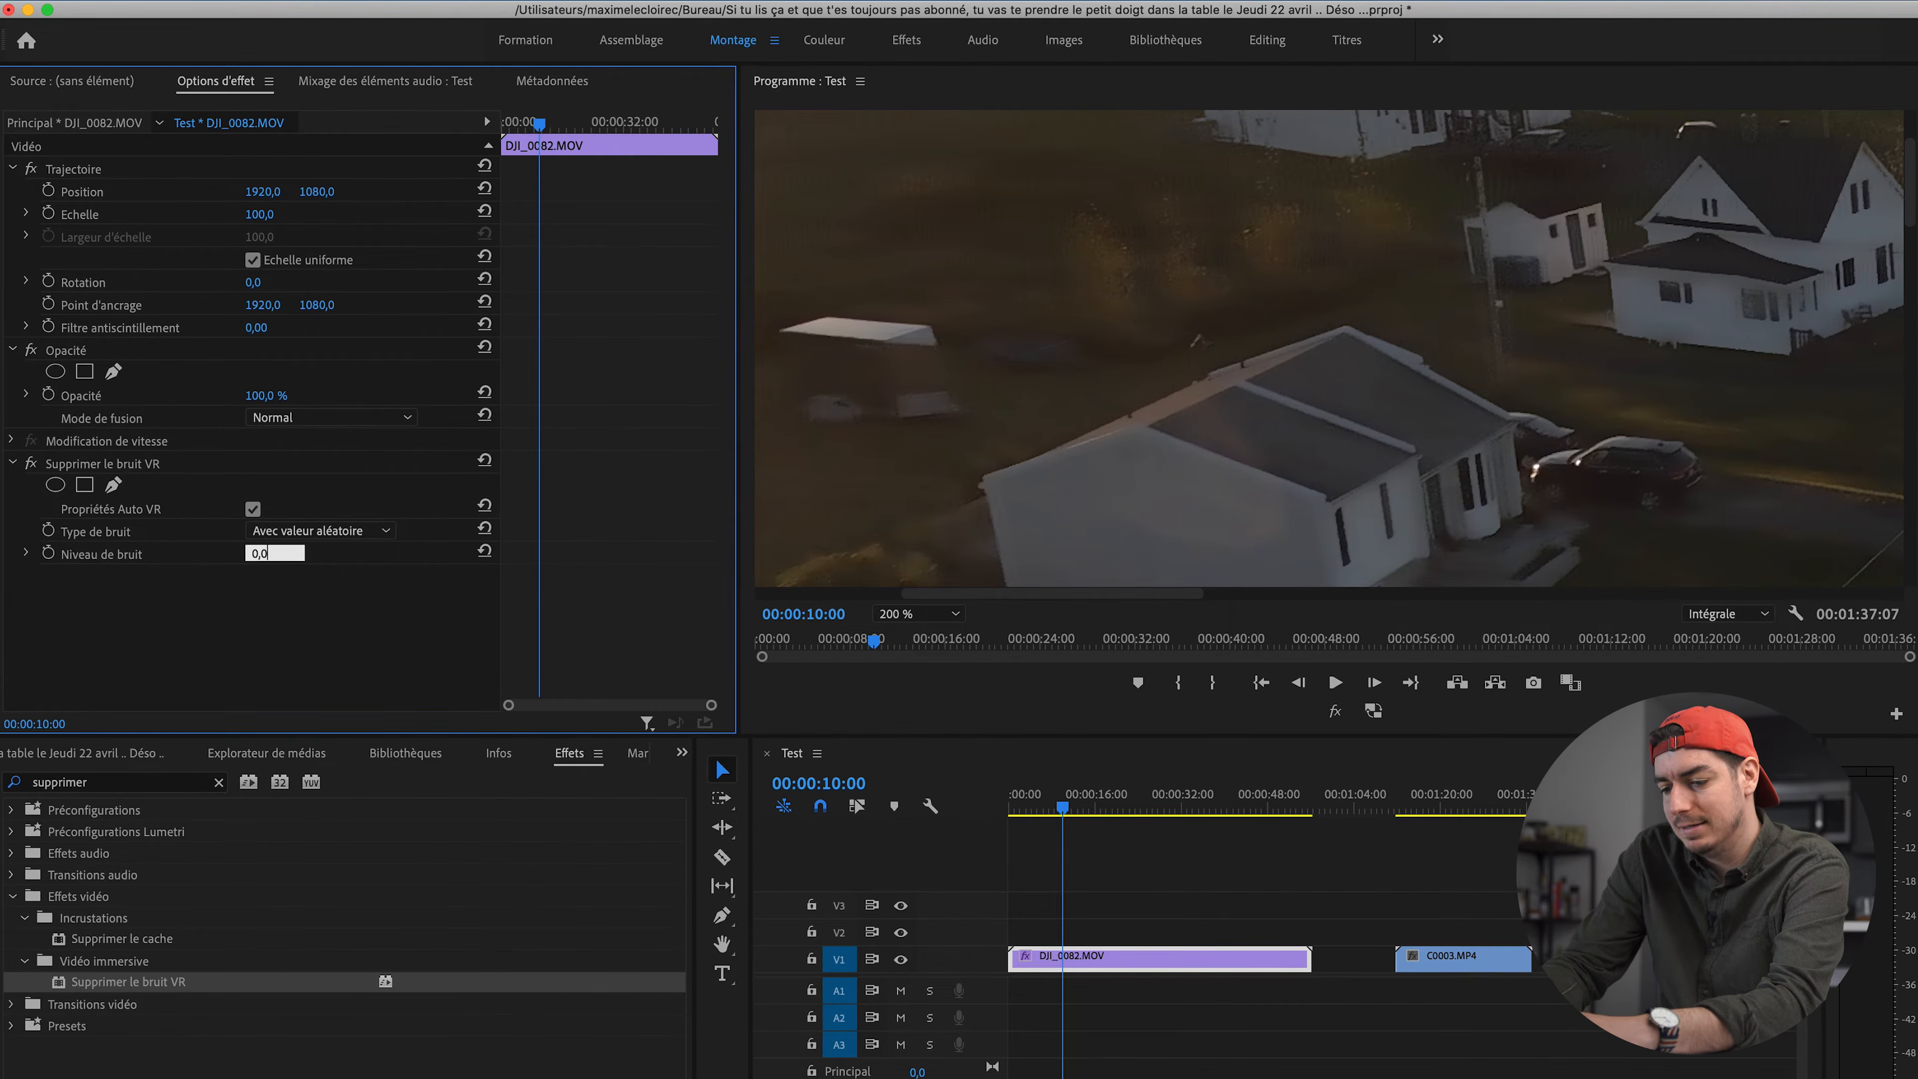
key("Return")
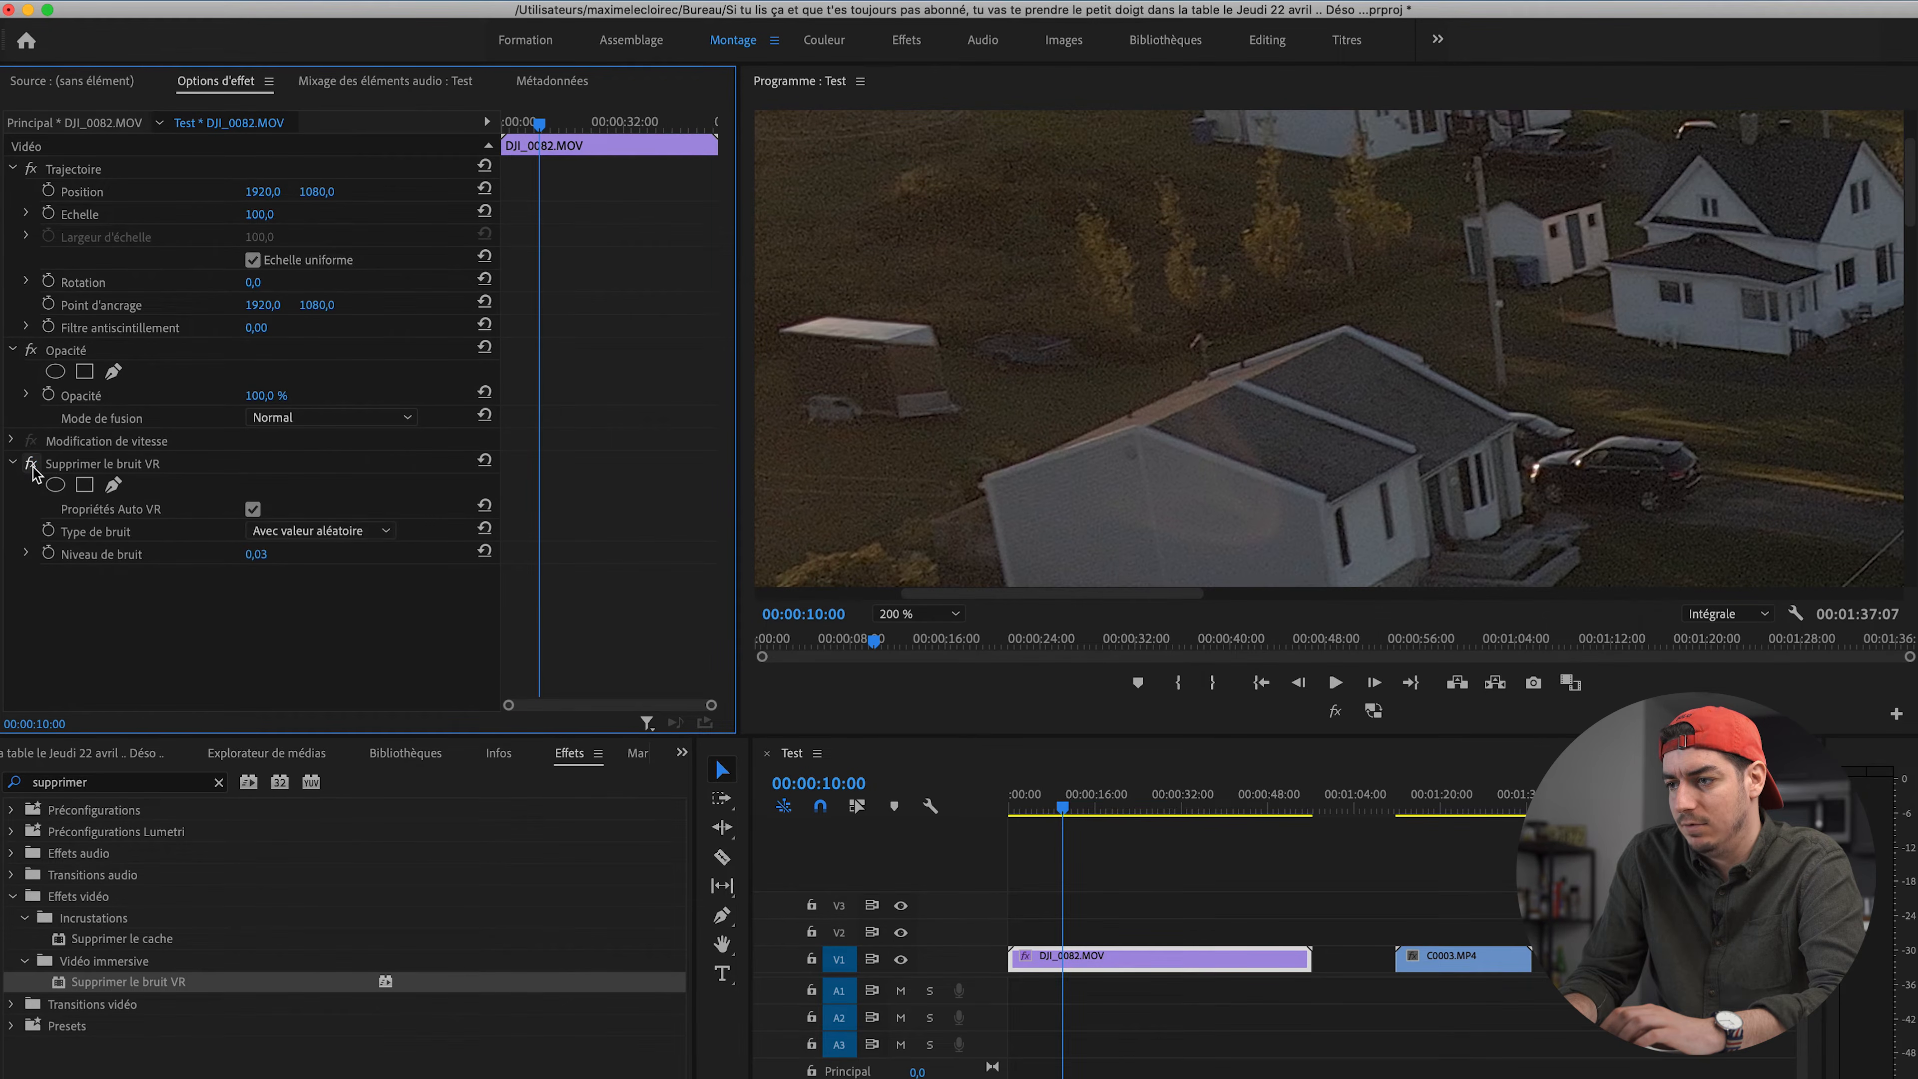
left_click(30, 466)
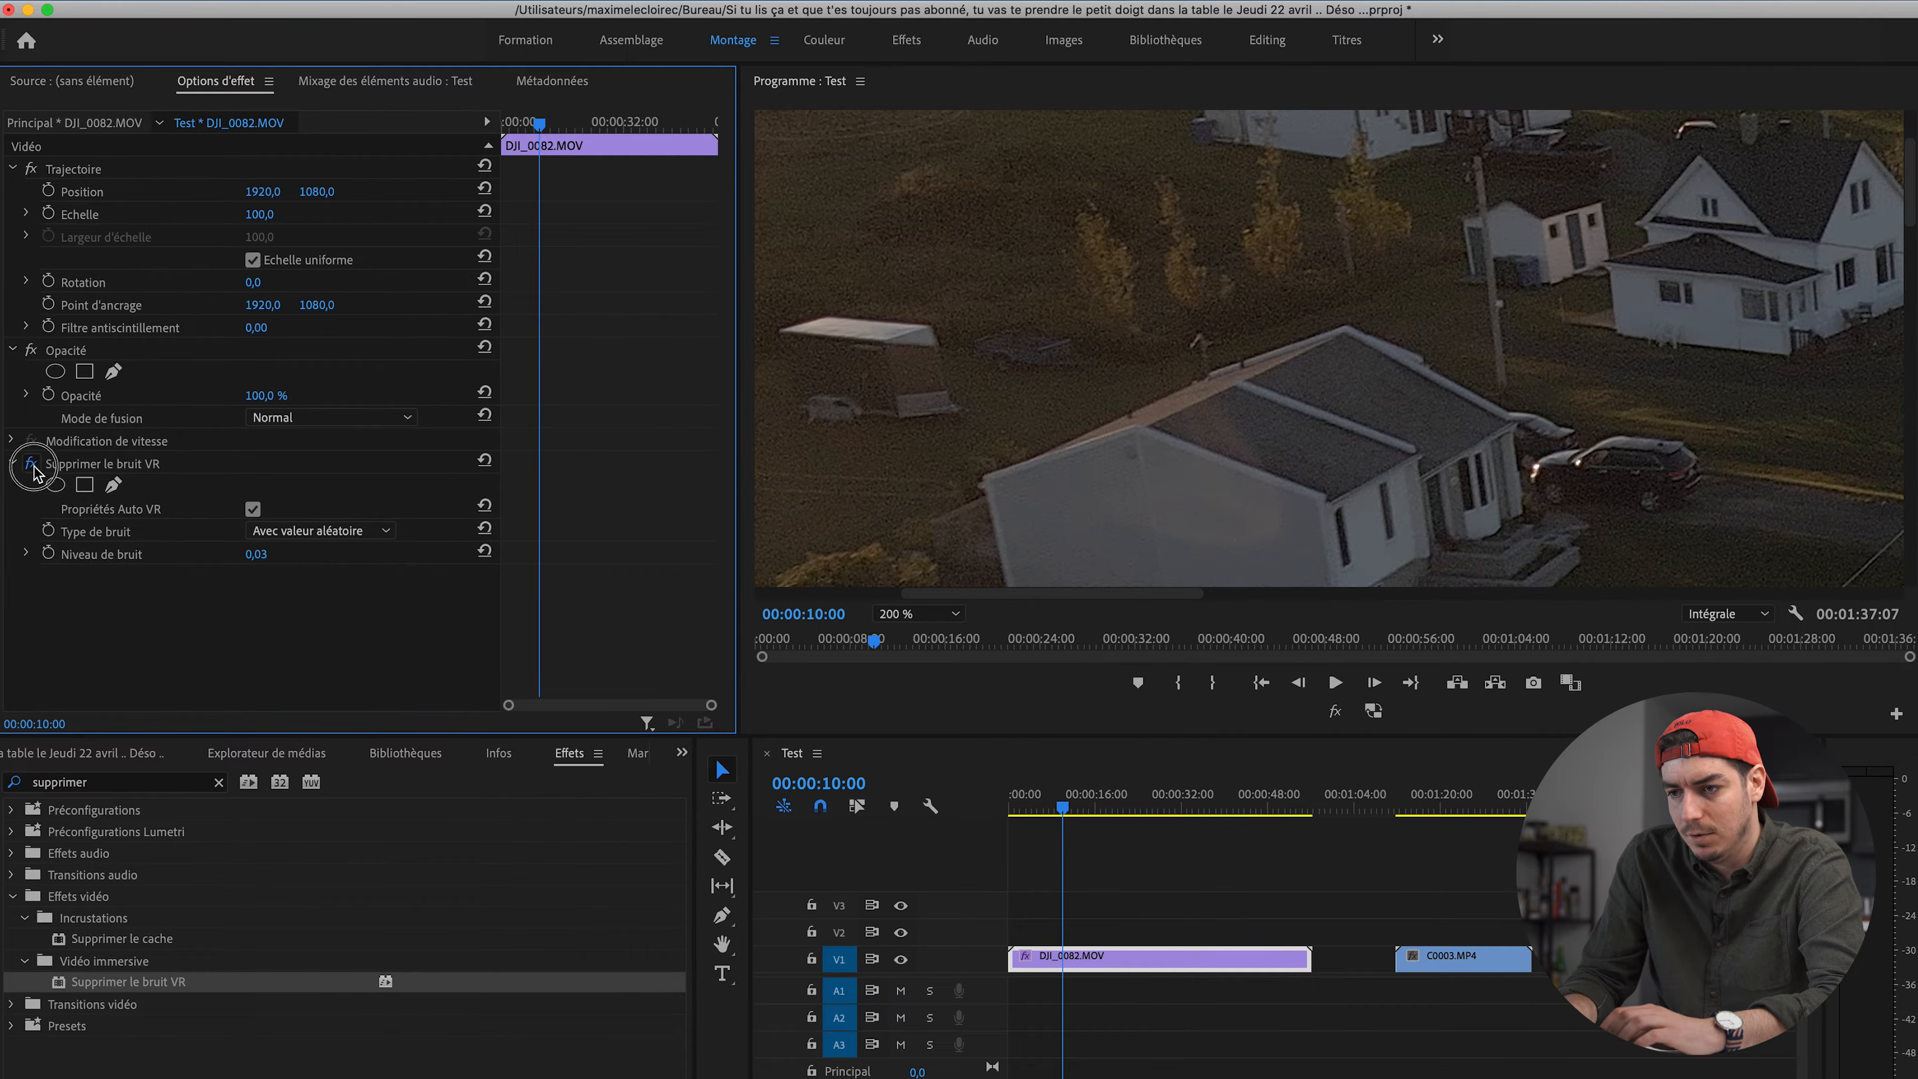
Step: Raise the Niveau de bruit of the clip's noise removal effect to 0,04 and check its before and after
left_click(257, 556)
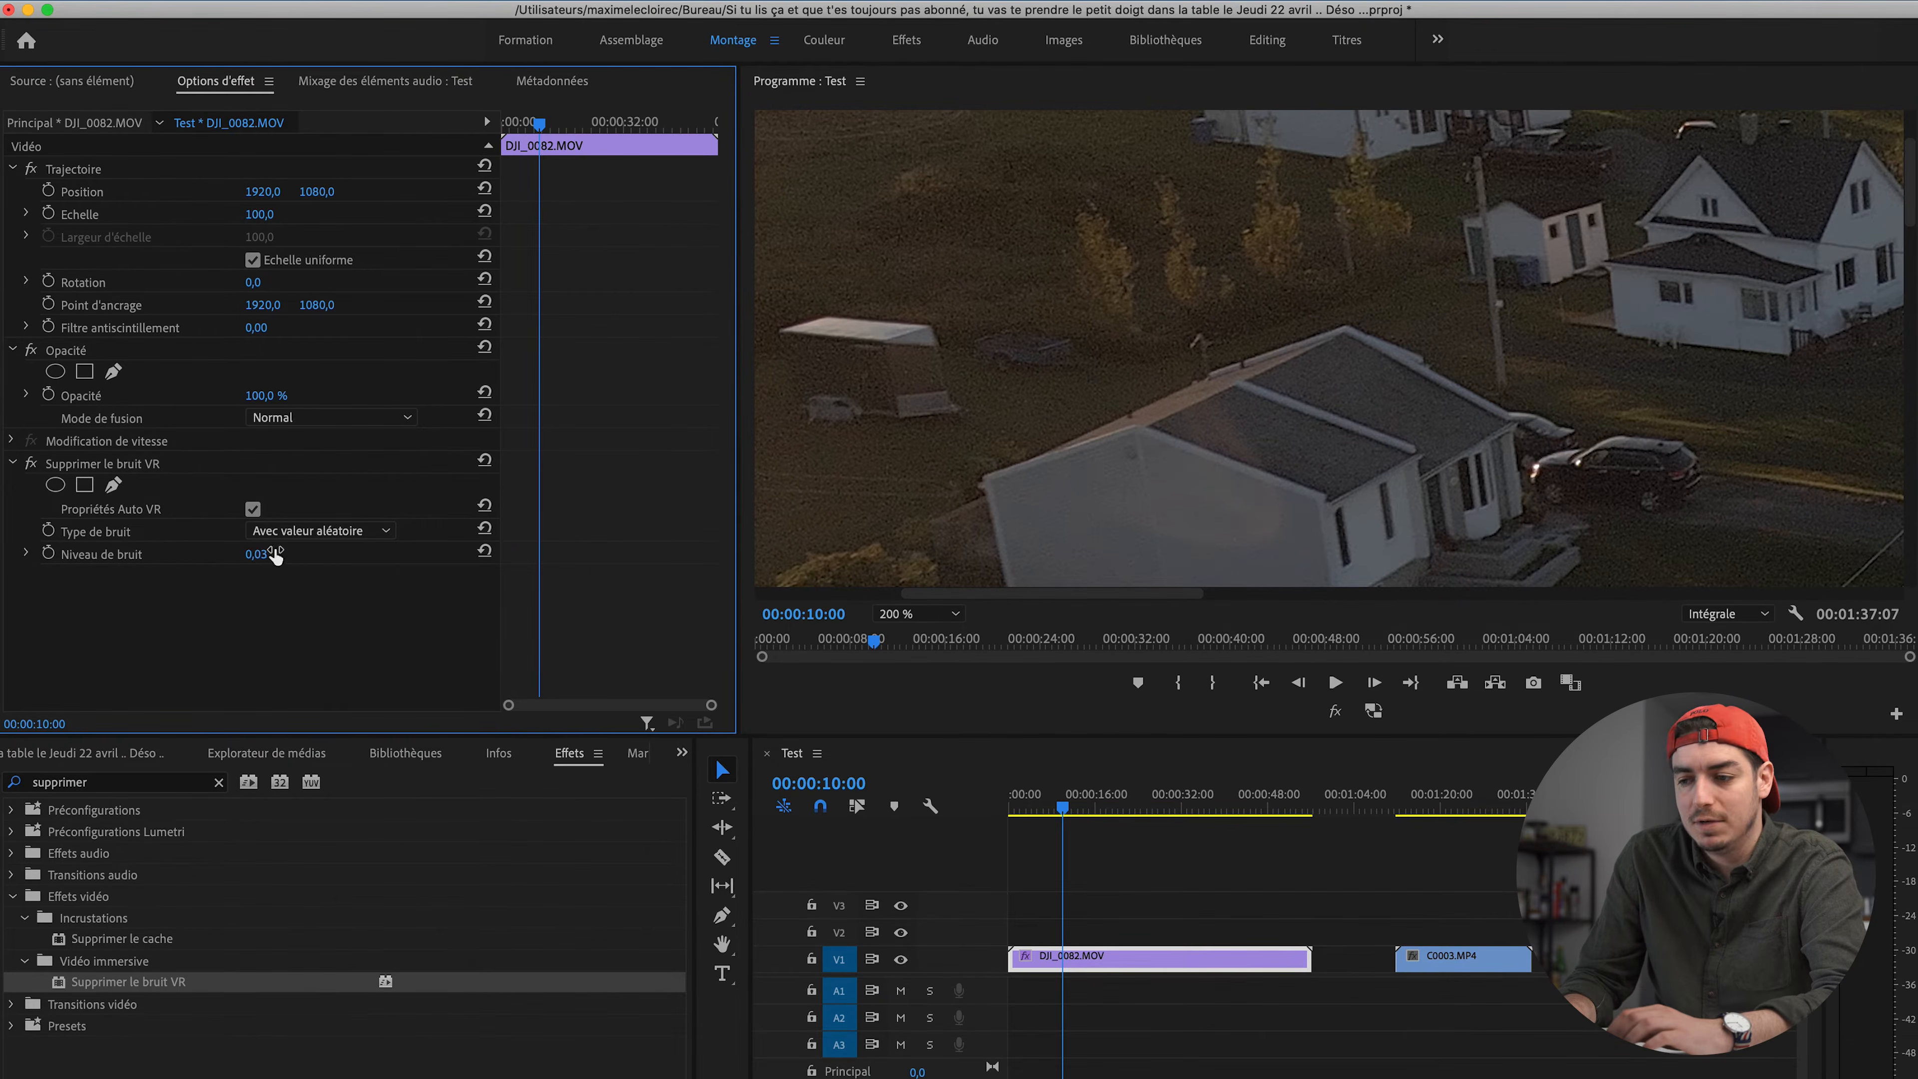
type("0,04")
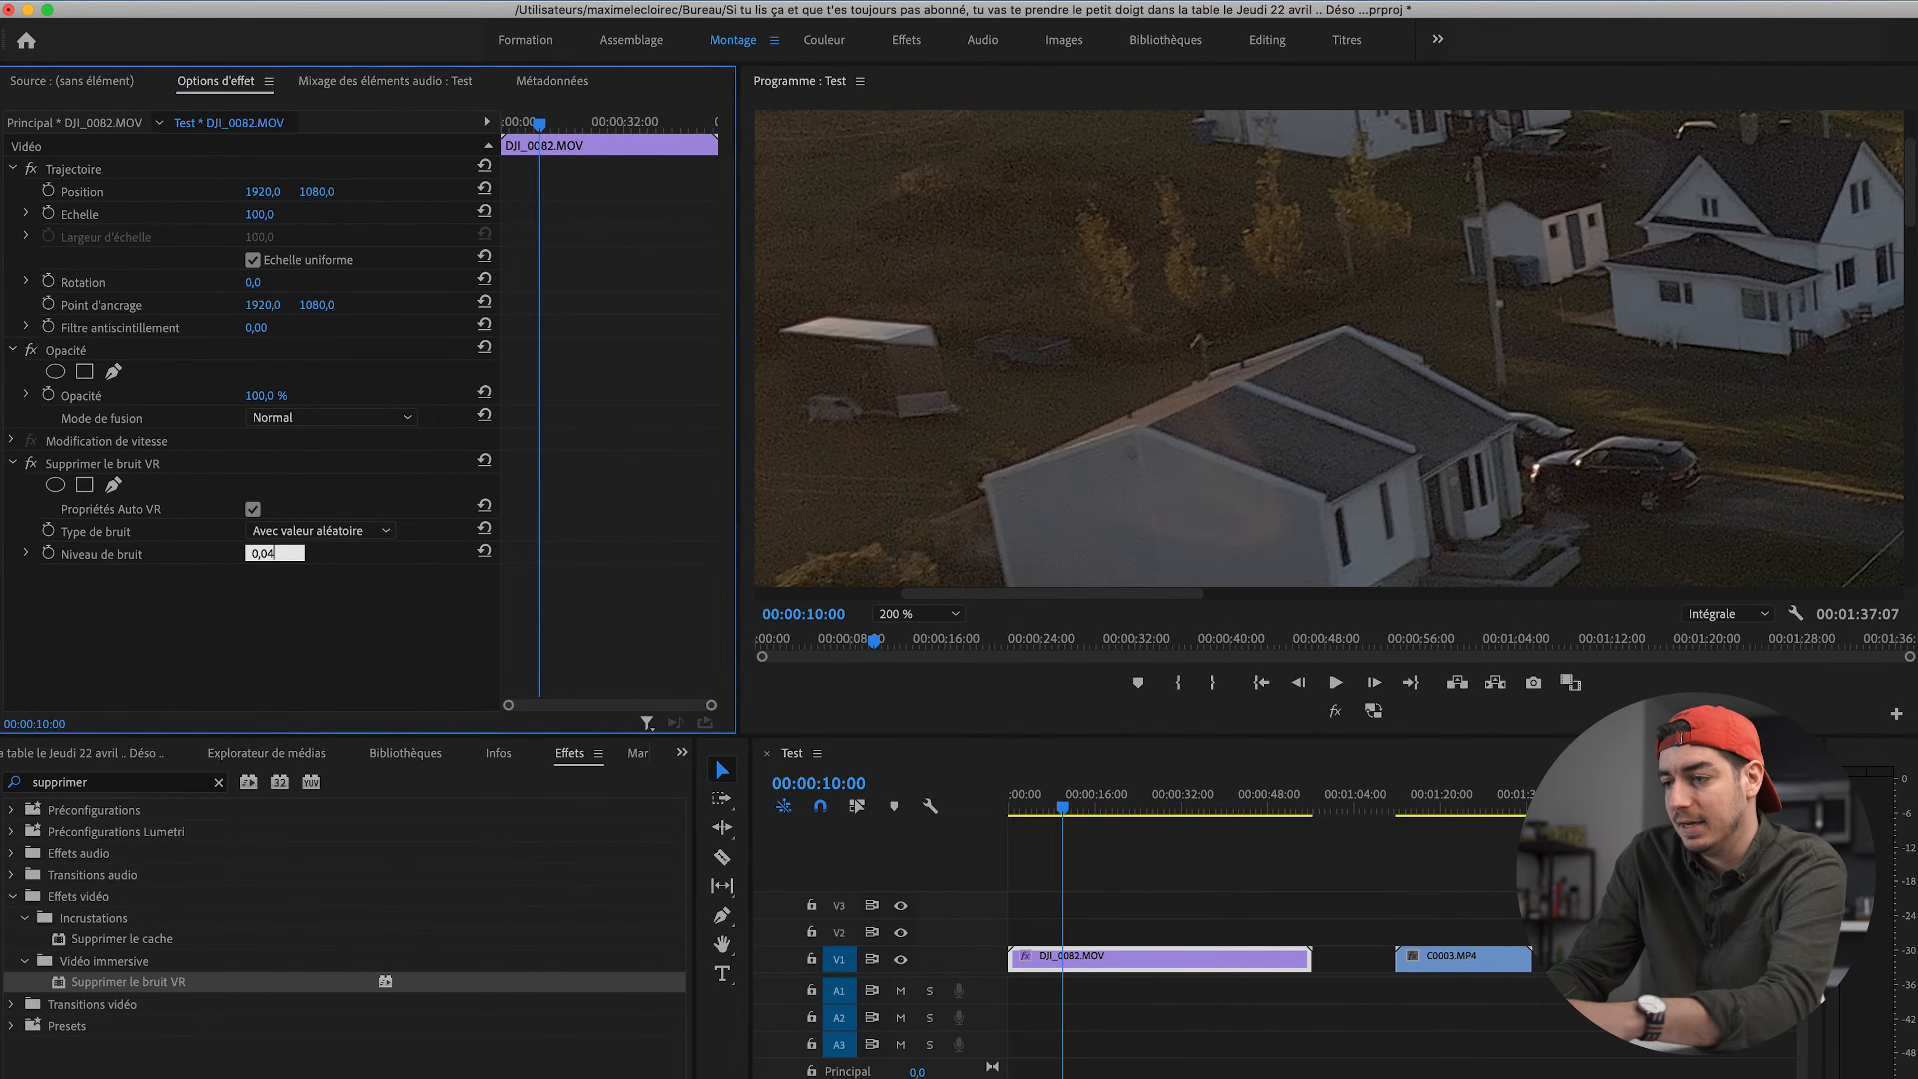
key("Return")
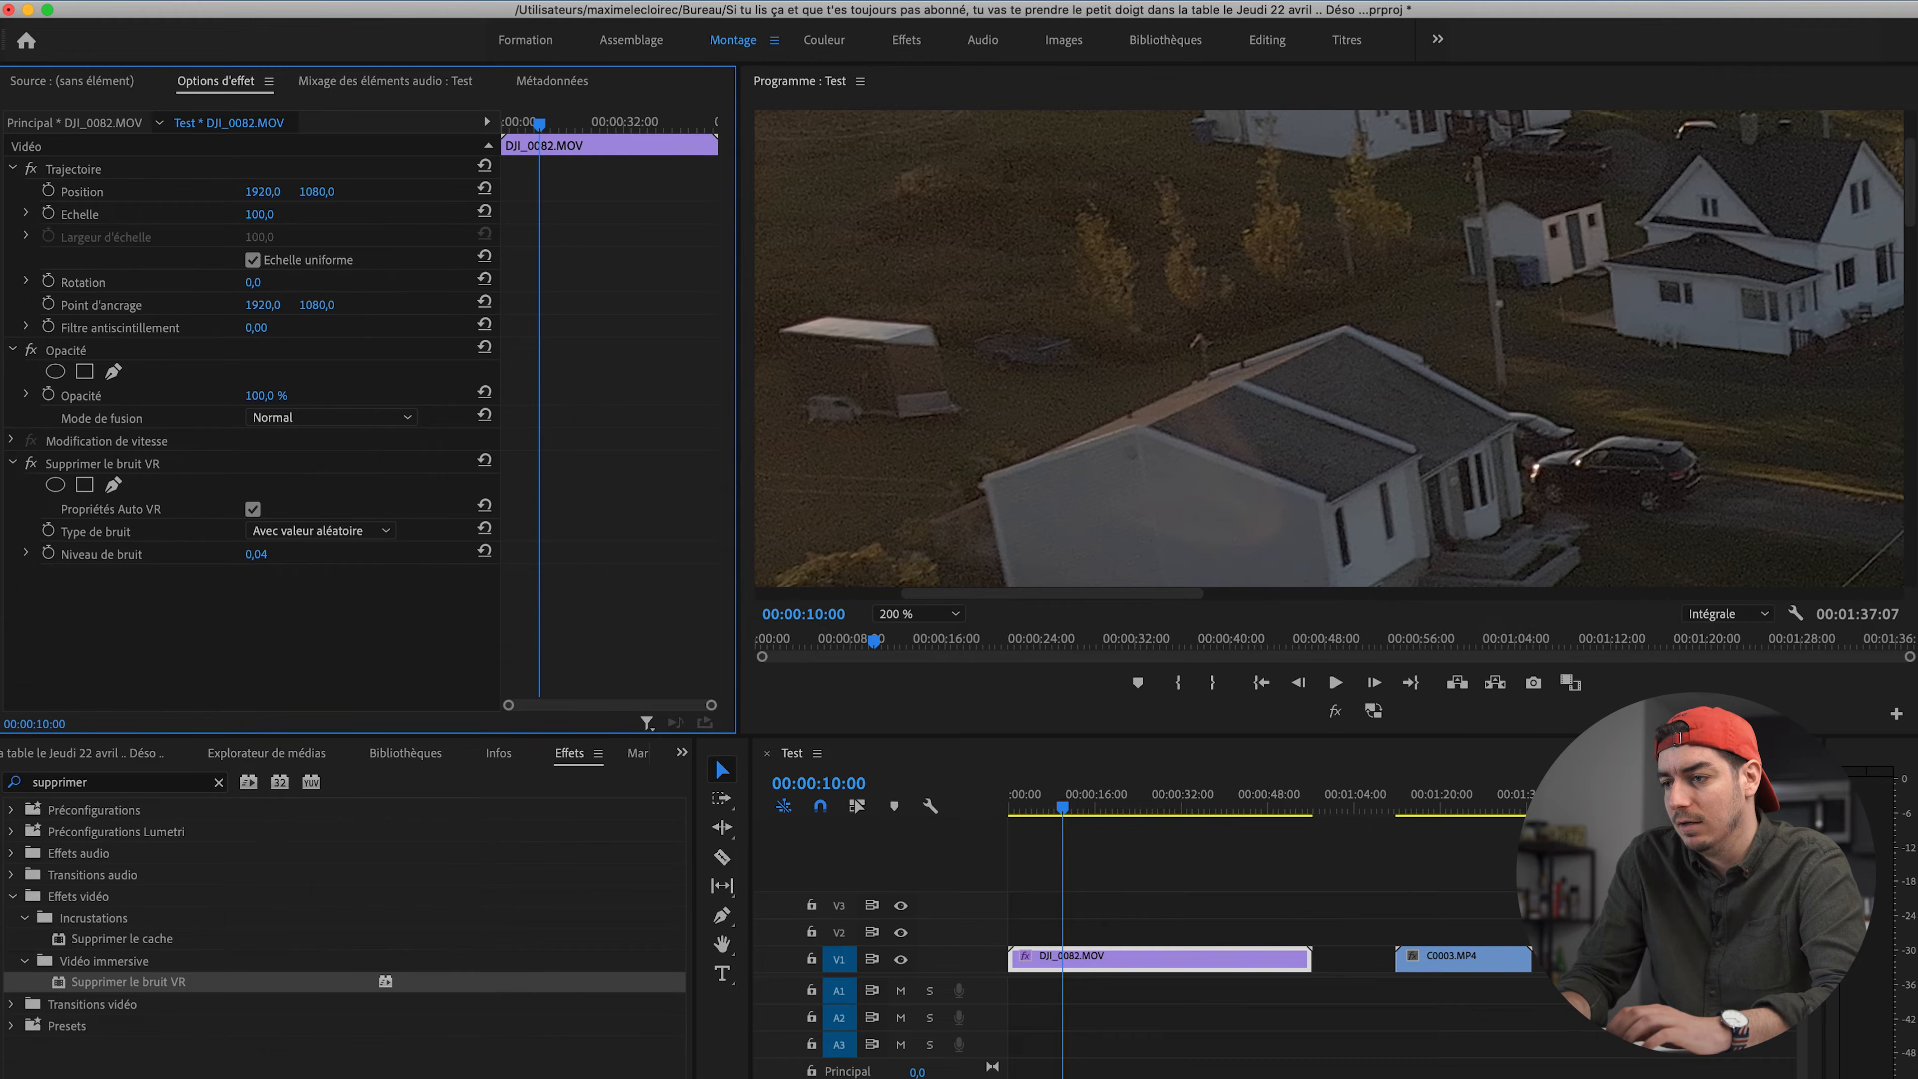
left_click(28, 465)
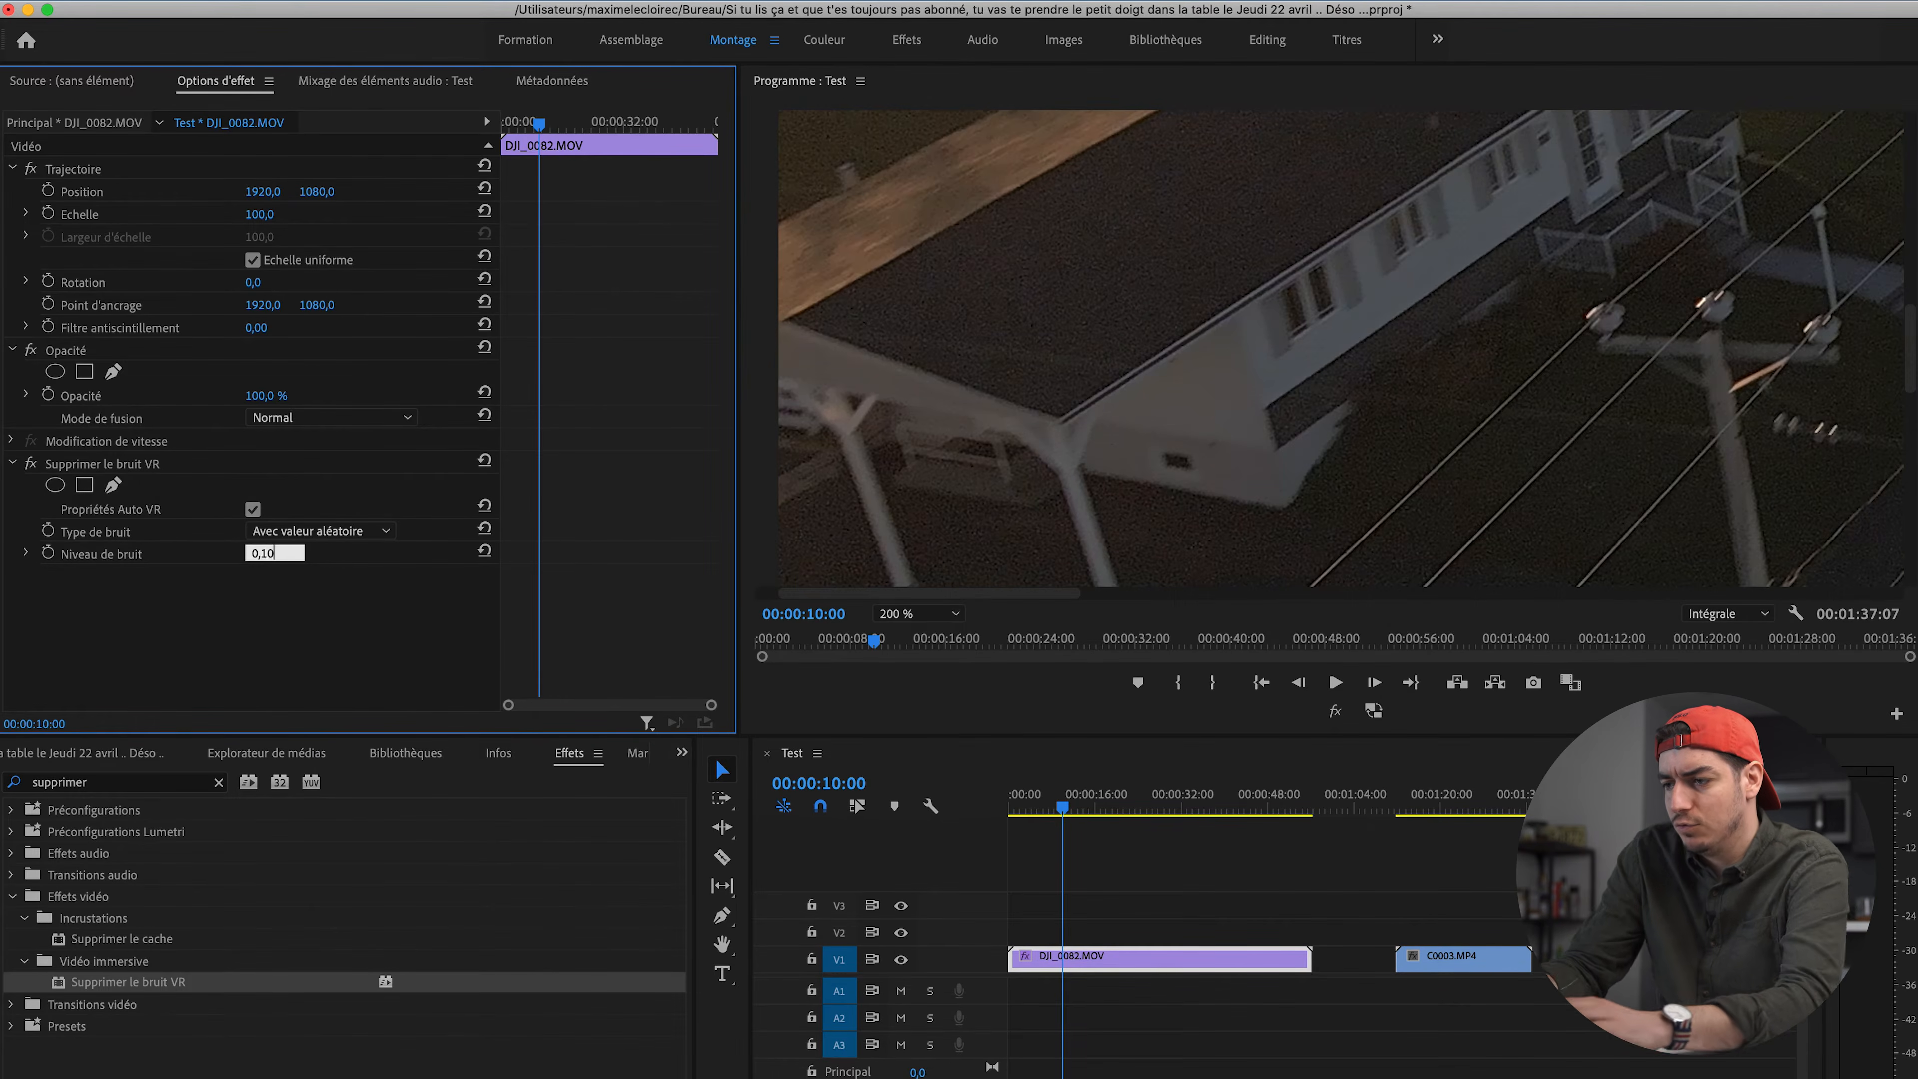
Step: Set the Niveau de bruit to 0,10 and compare the houses and power lines with the effect off and on
key("Return")
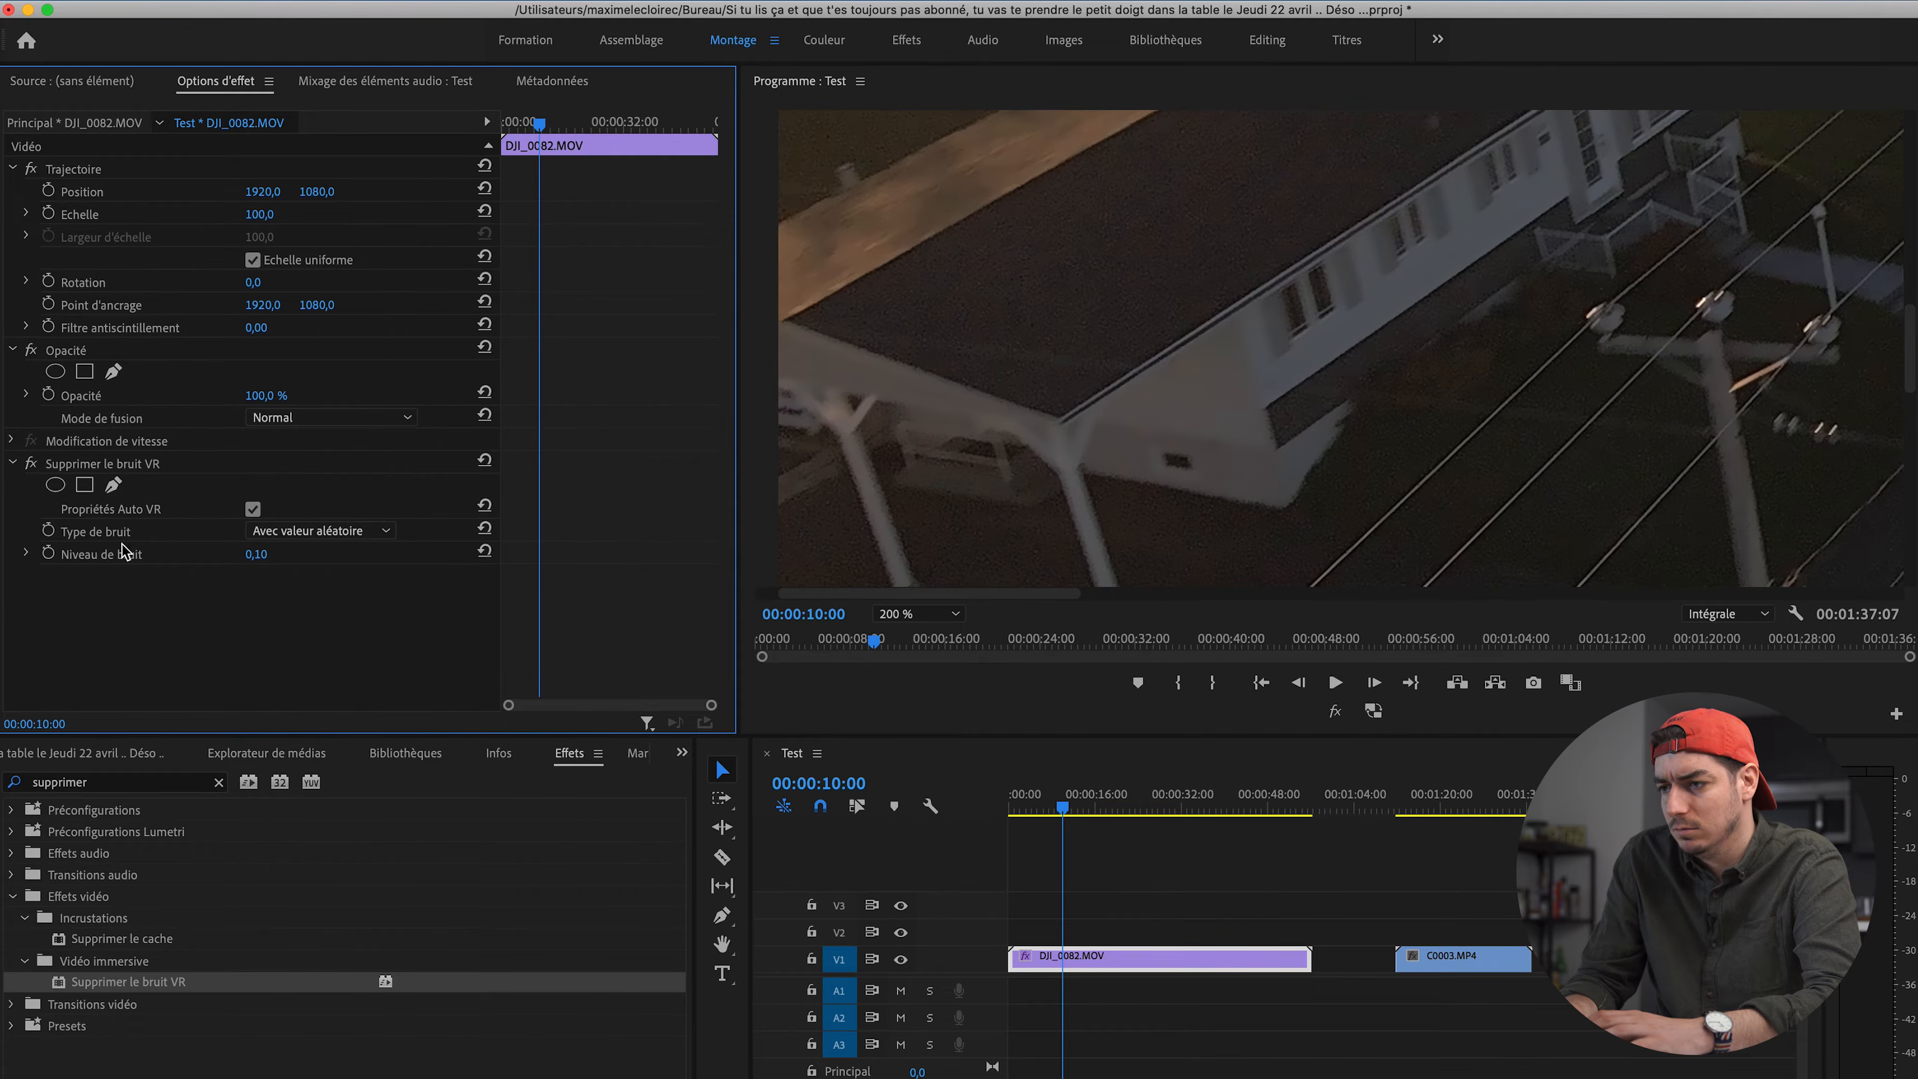
left_click(31, 465)
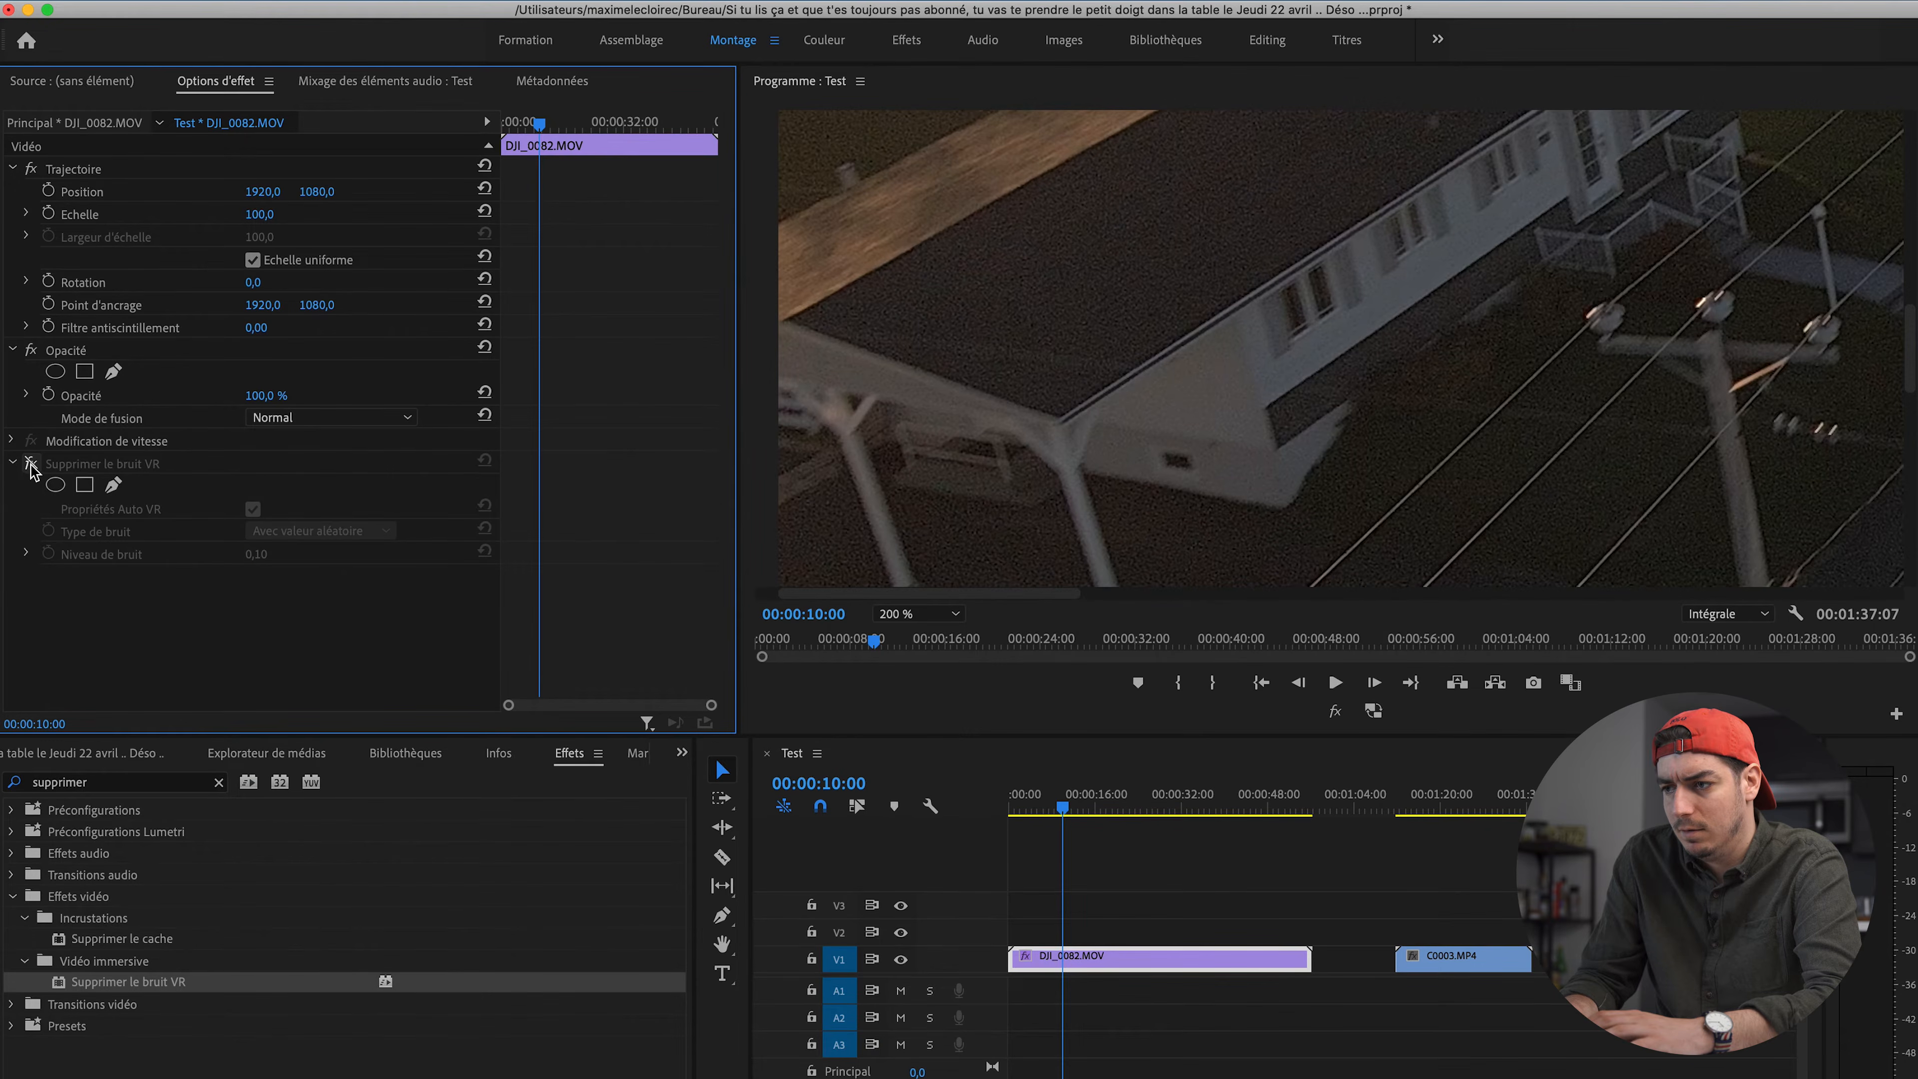
left_click(31, 465)
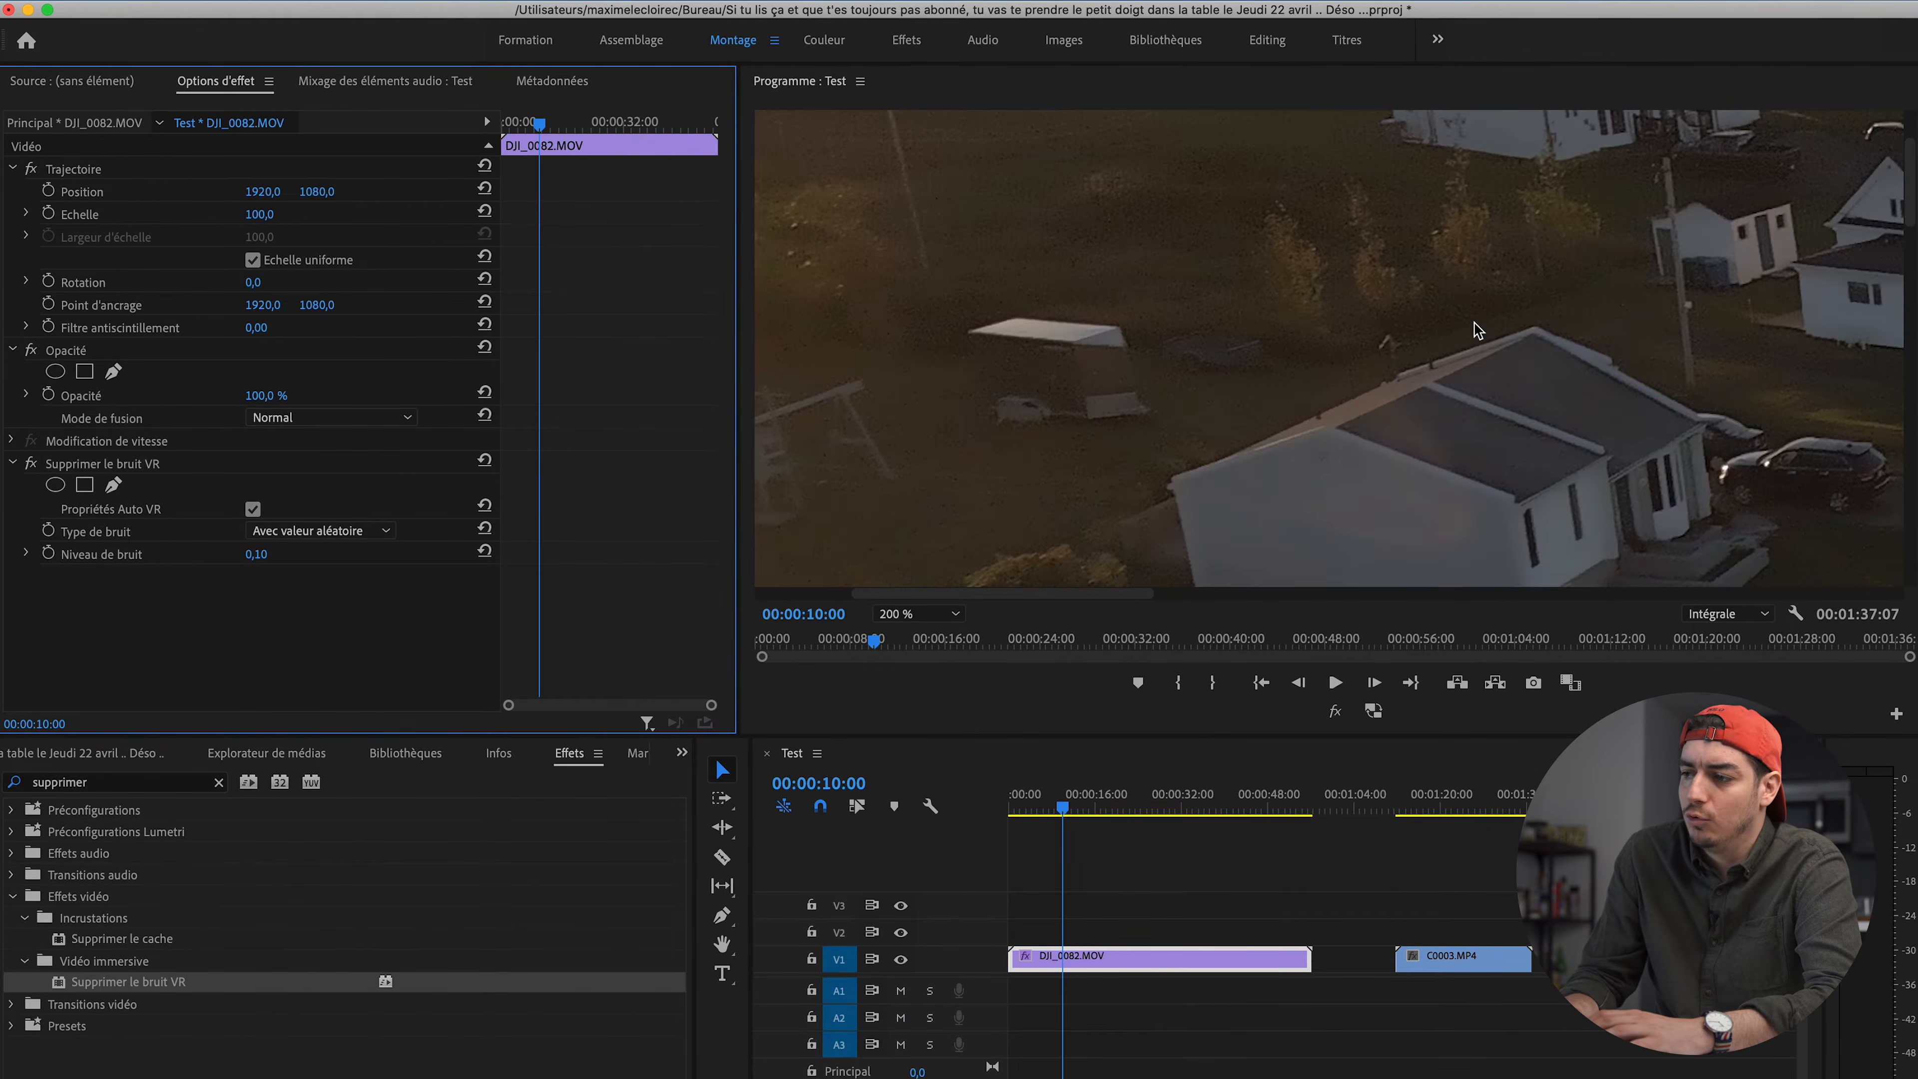
left_click(31, 465)
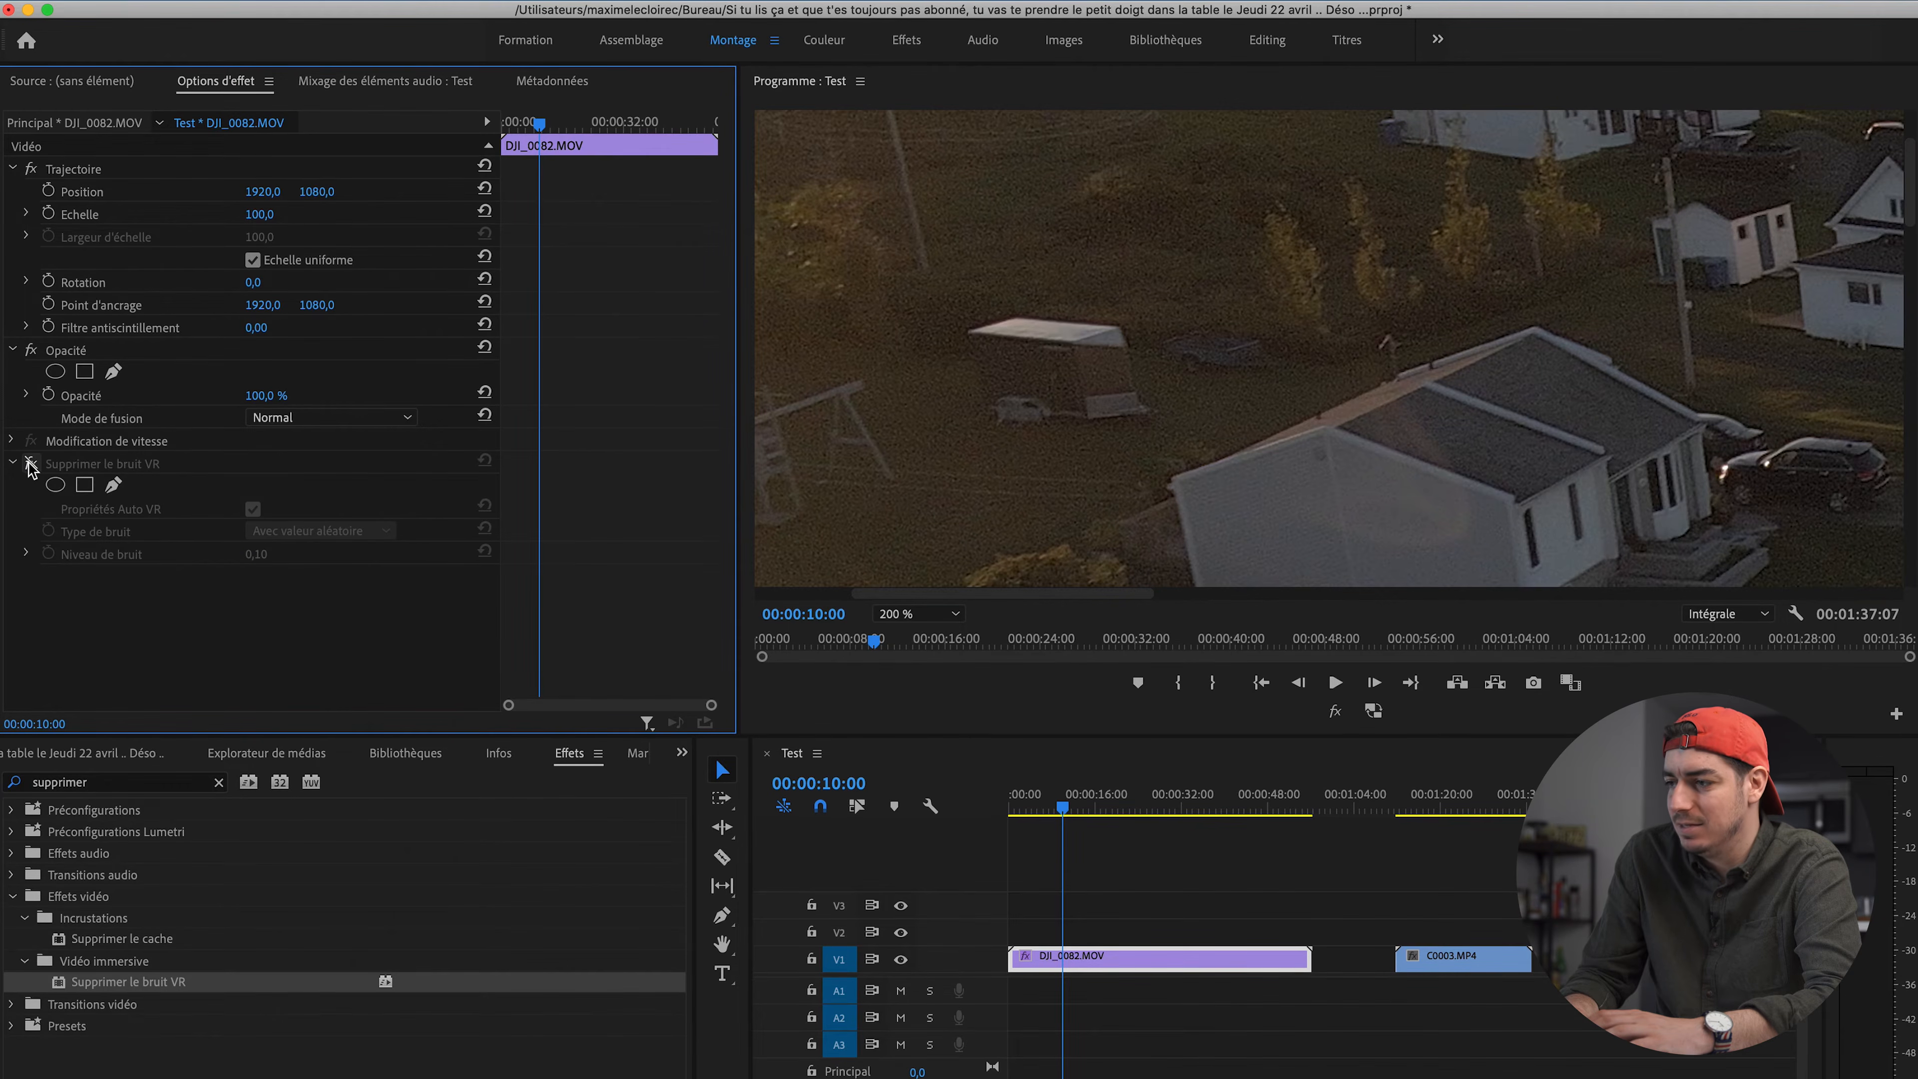
left_click(31, 465)
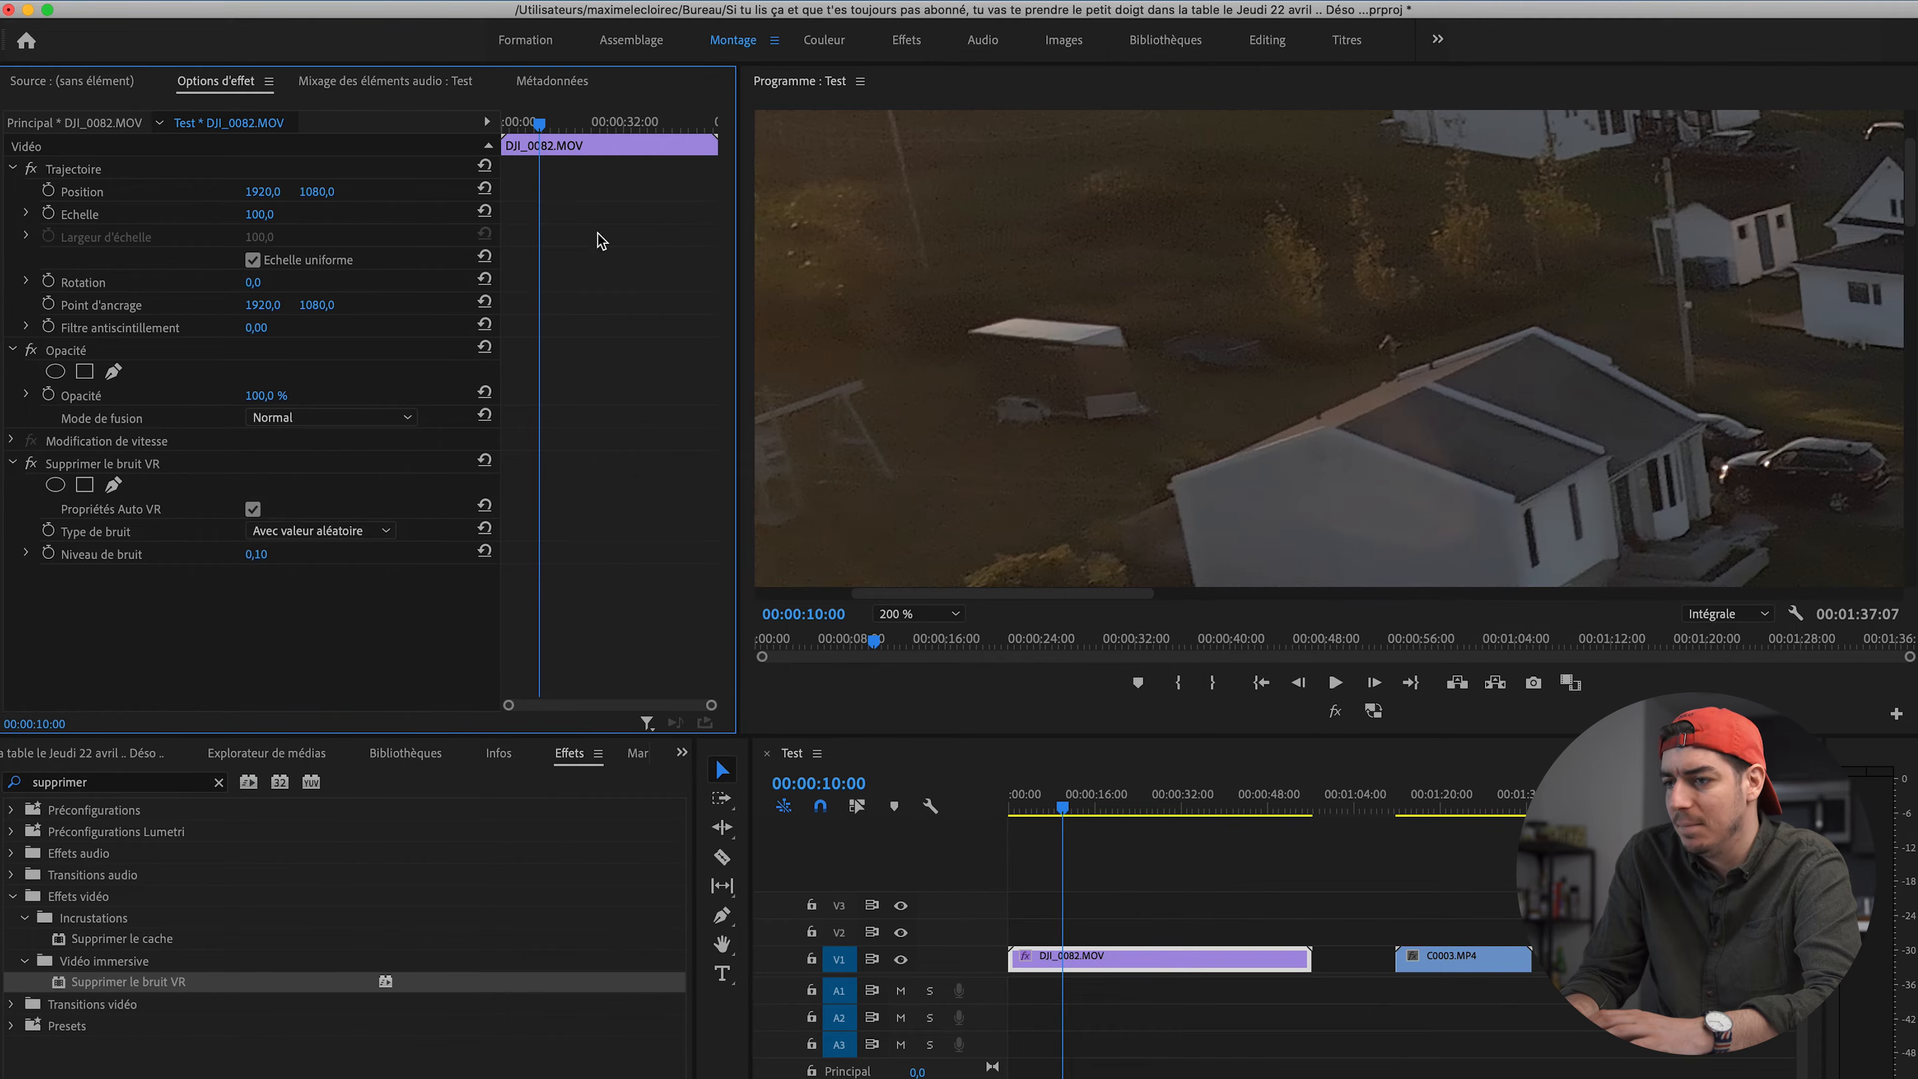
scroll(1000, 508, "down", 2)
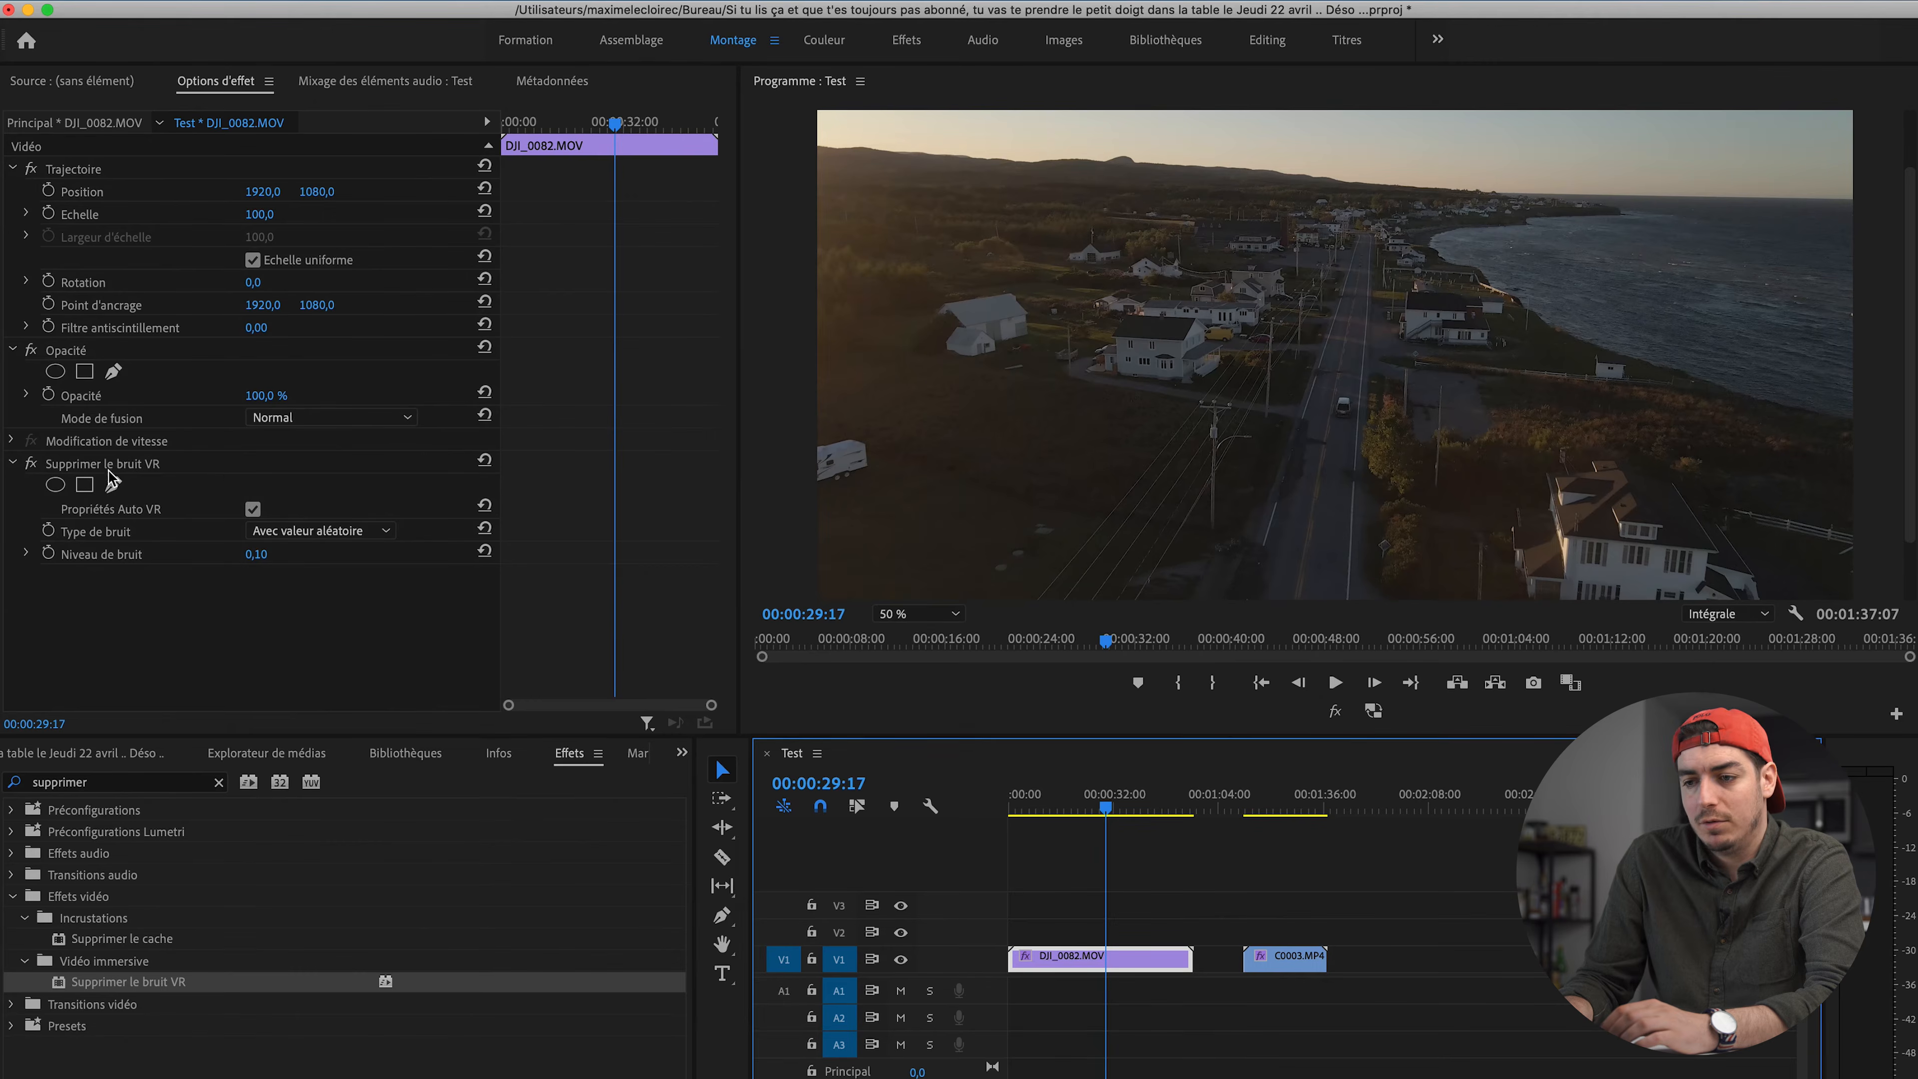
Step: Delete the Supprimer le bruit VR effect from the DJI_0082.MOV clip
left_click(109, 475)
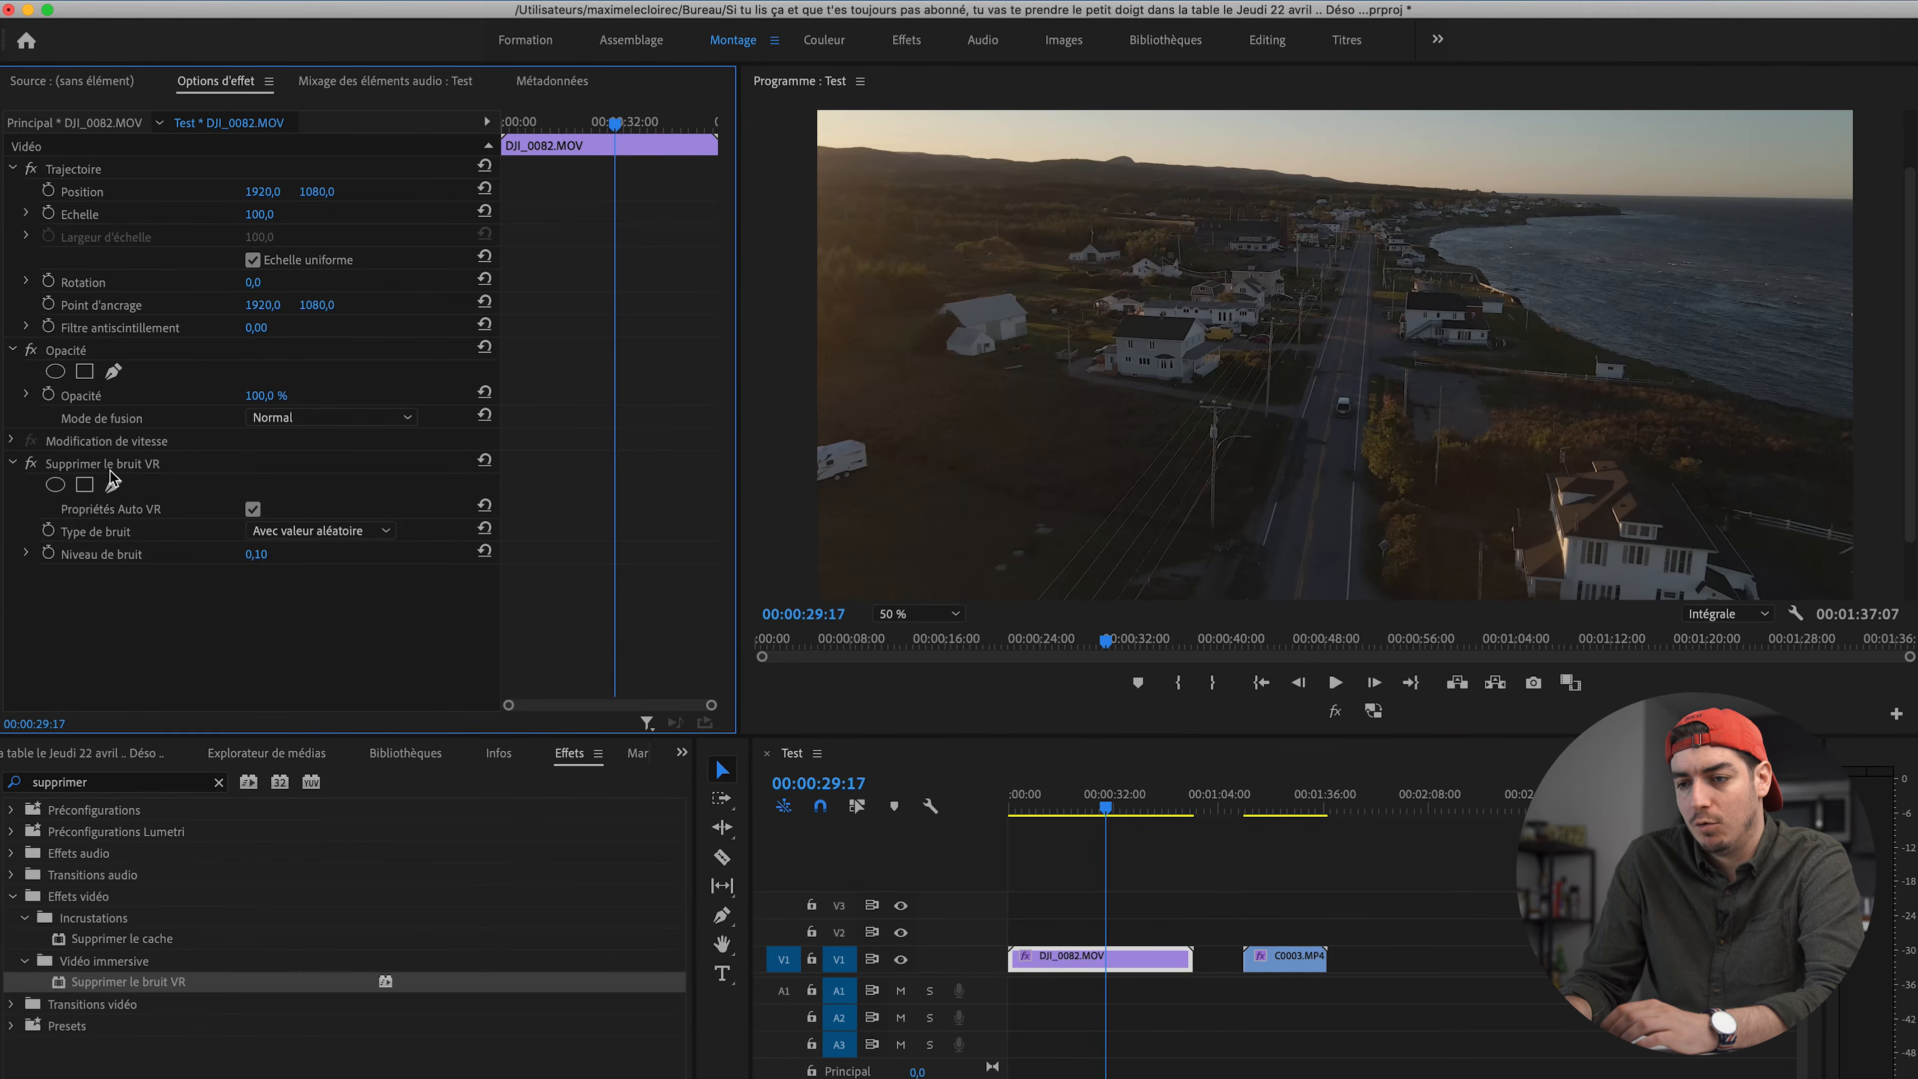
left_click(126, 467)
key("Delete")
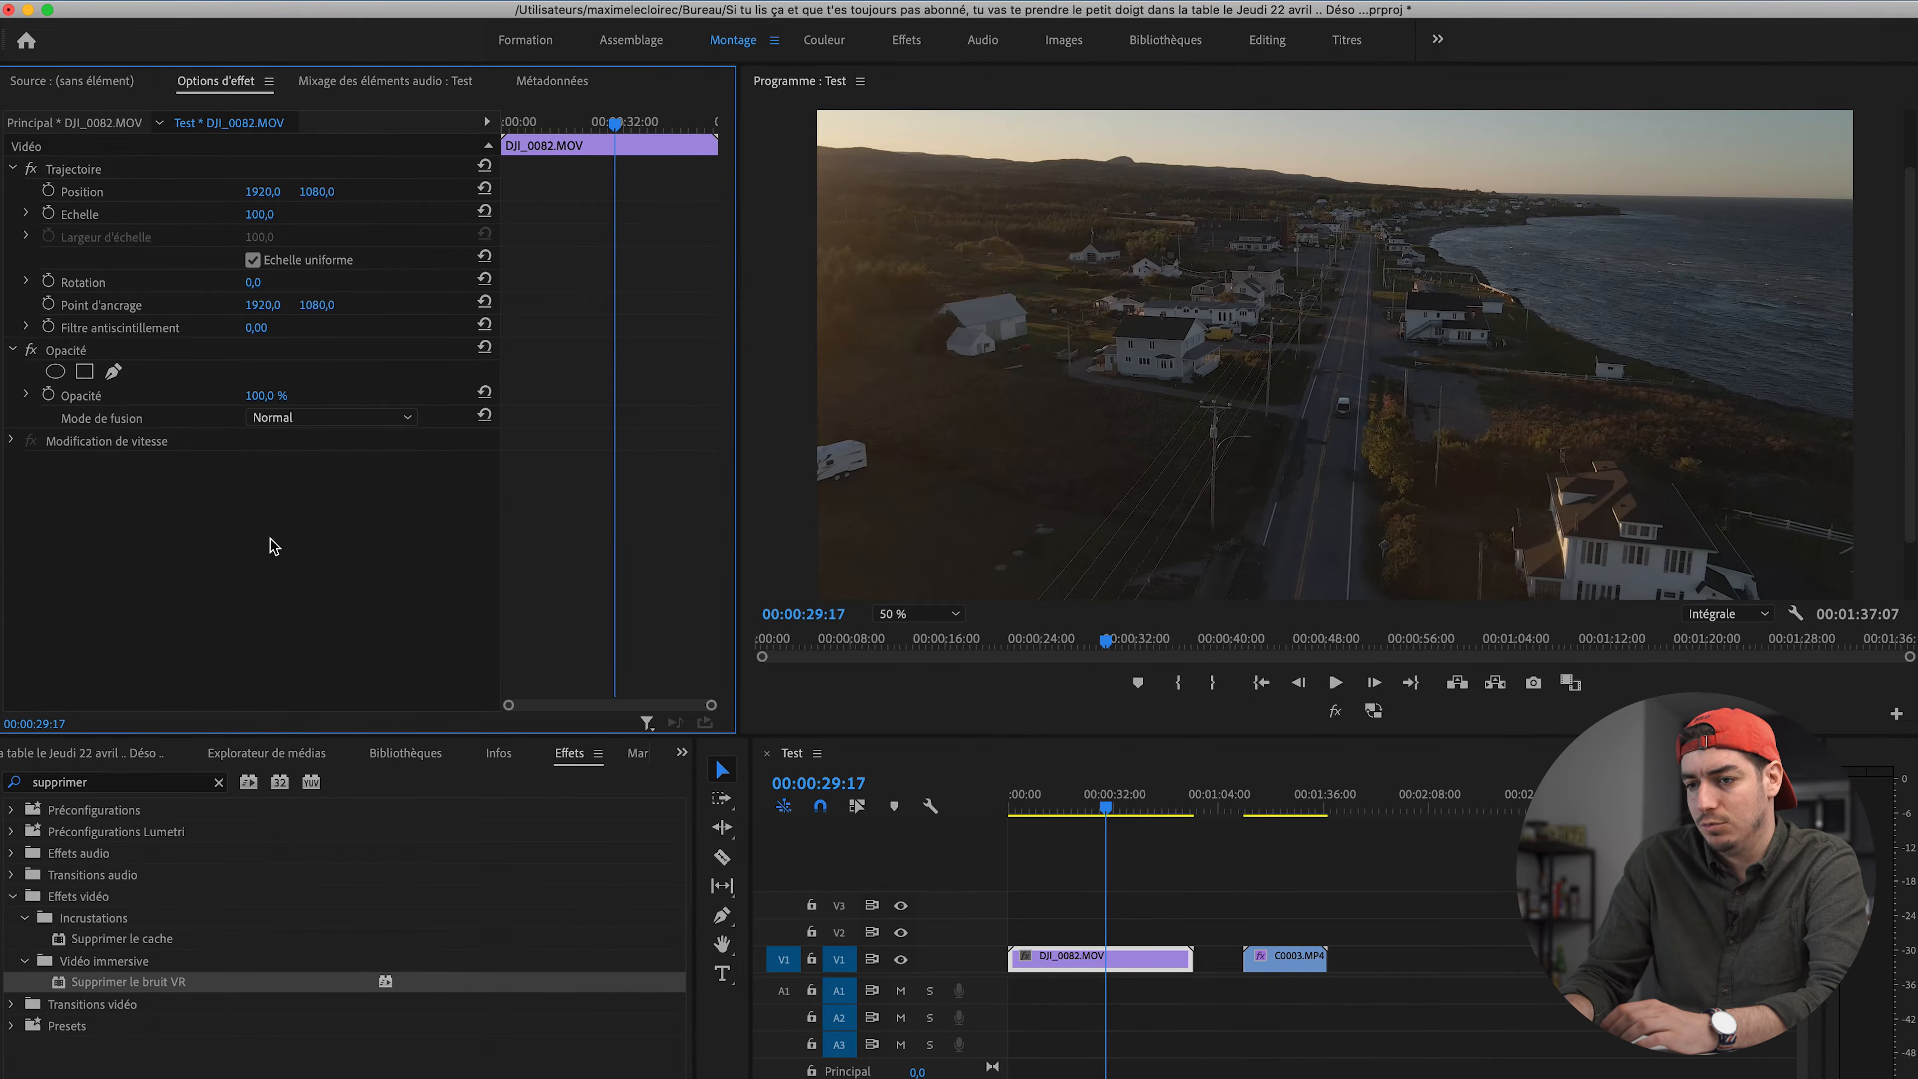
Step: Replace the DJI_0082.MOV clip in the Test sequence with a linked After Effects composition
right_click(1096, 959)
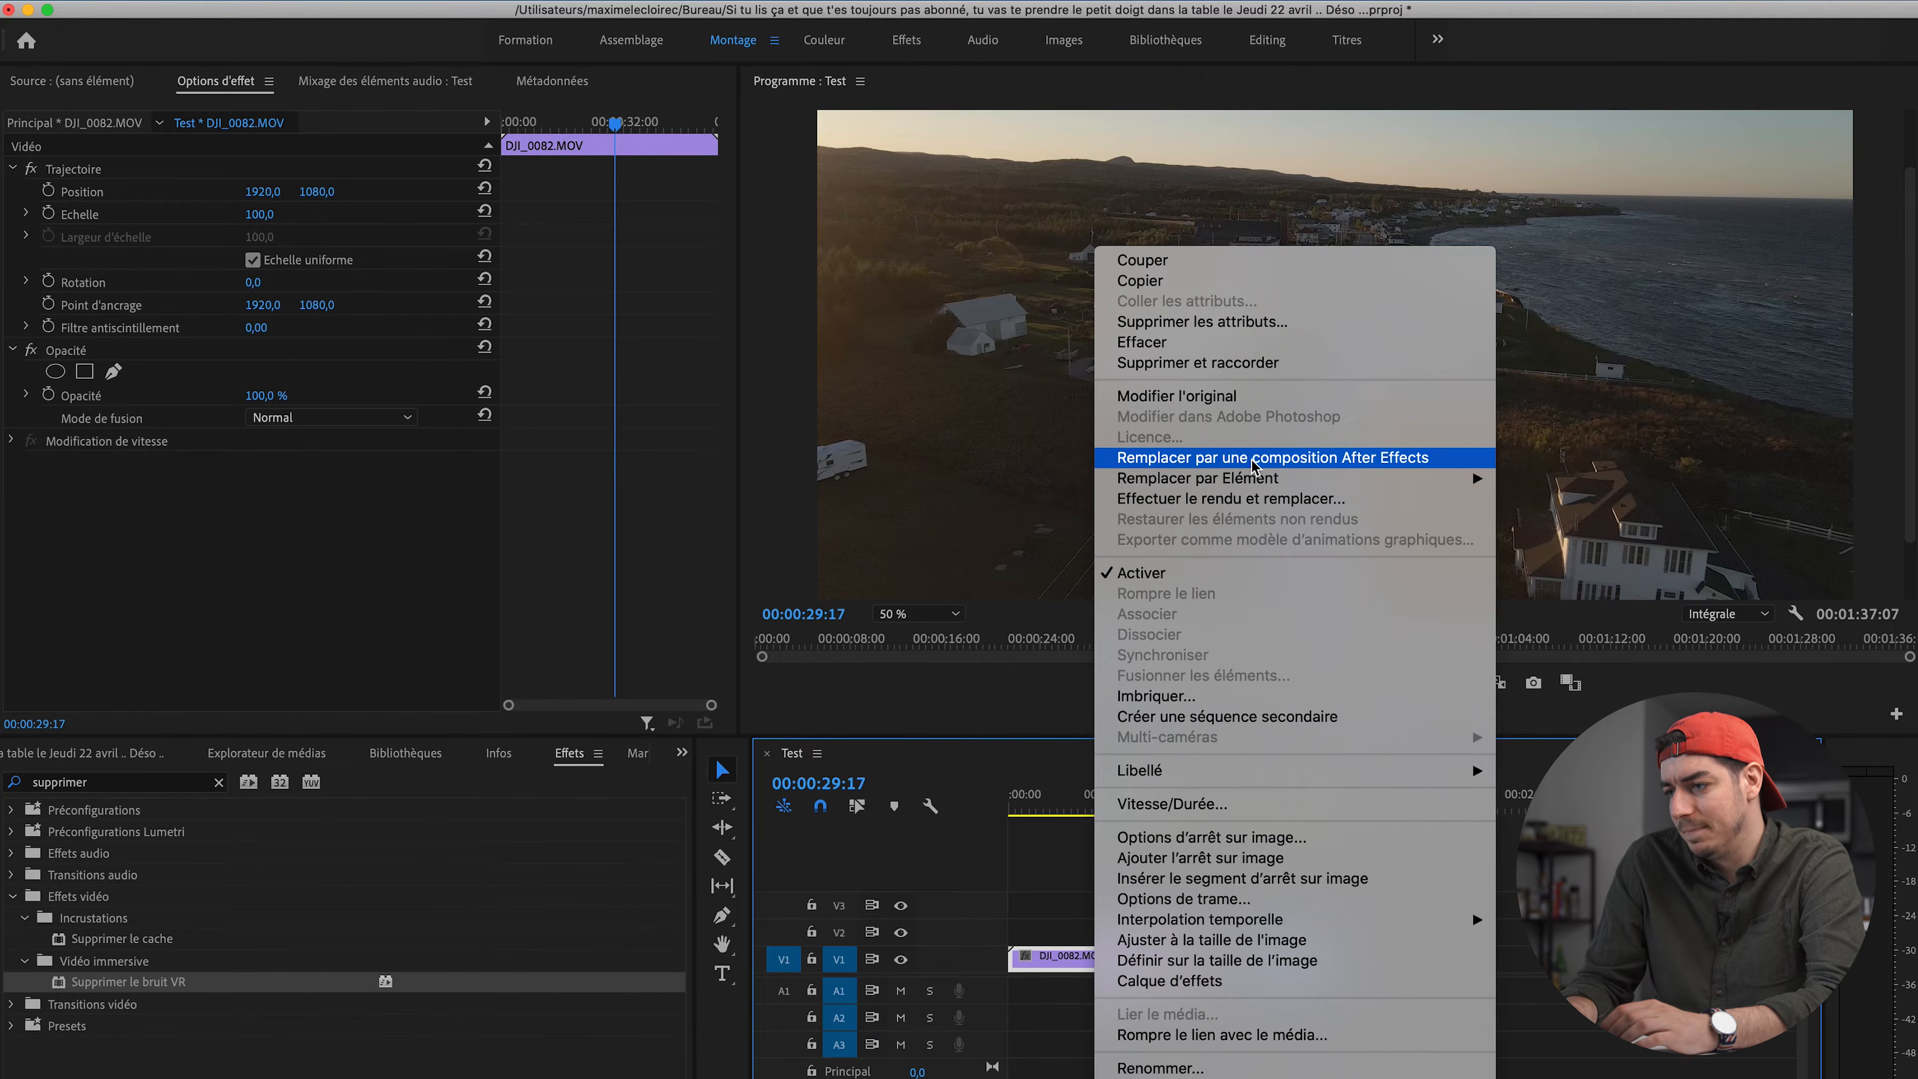
left_click(1285, 458)
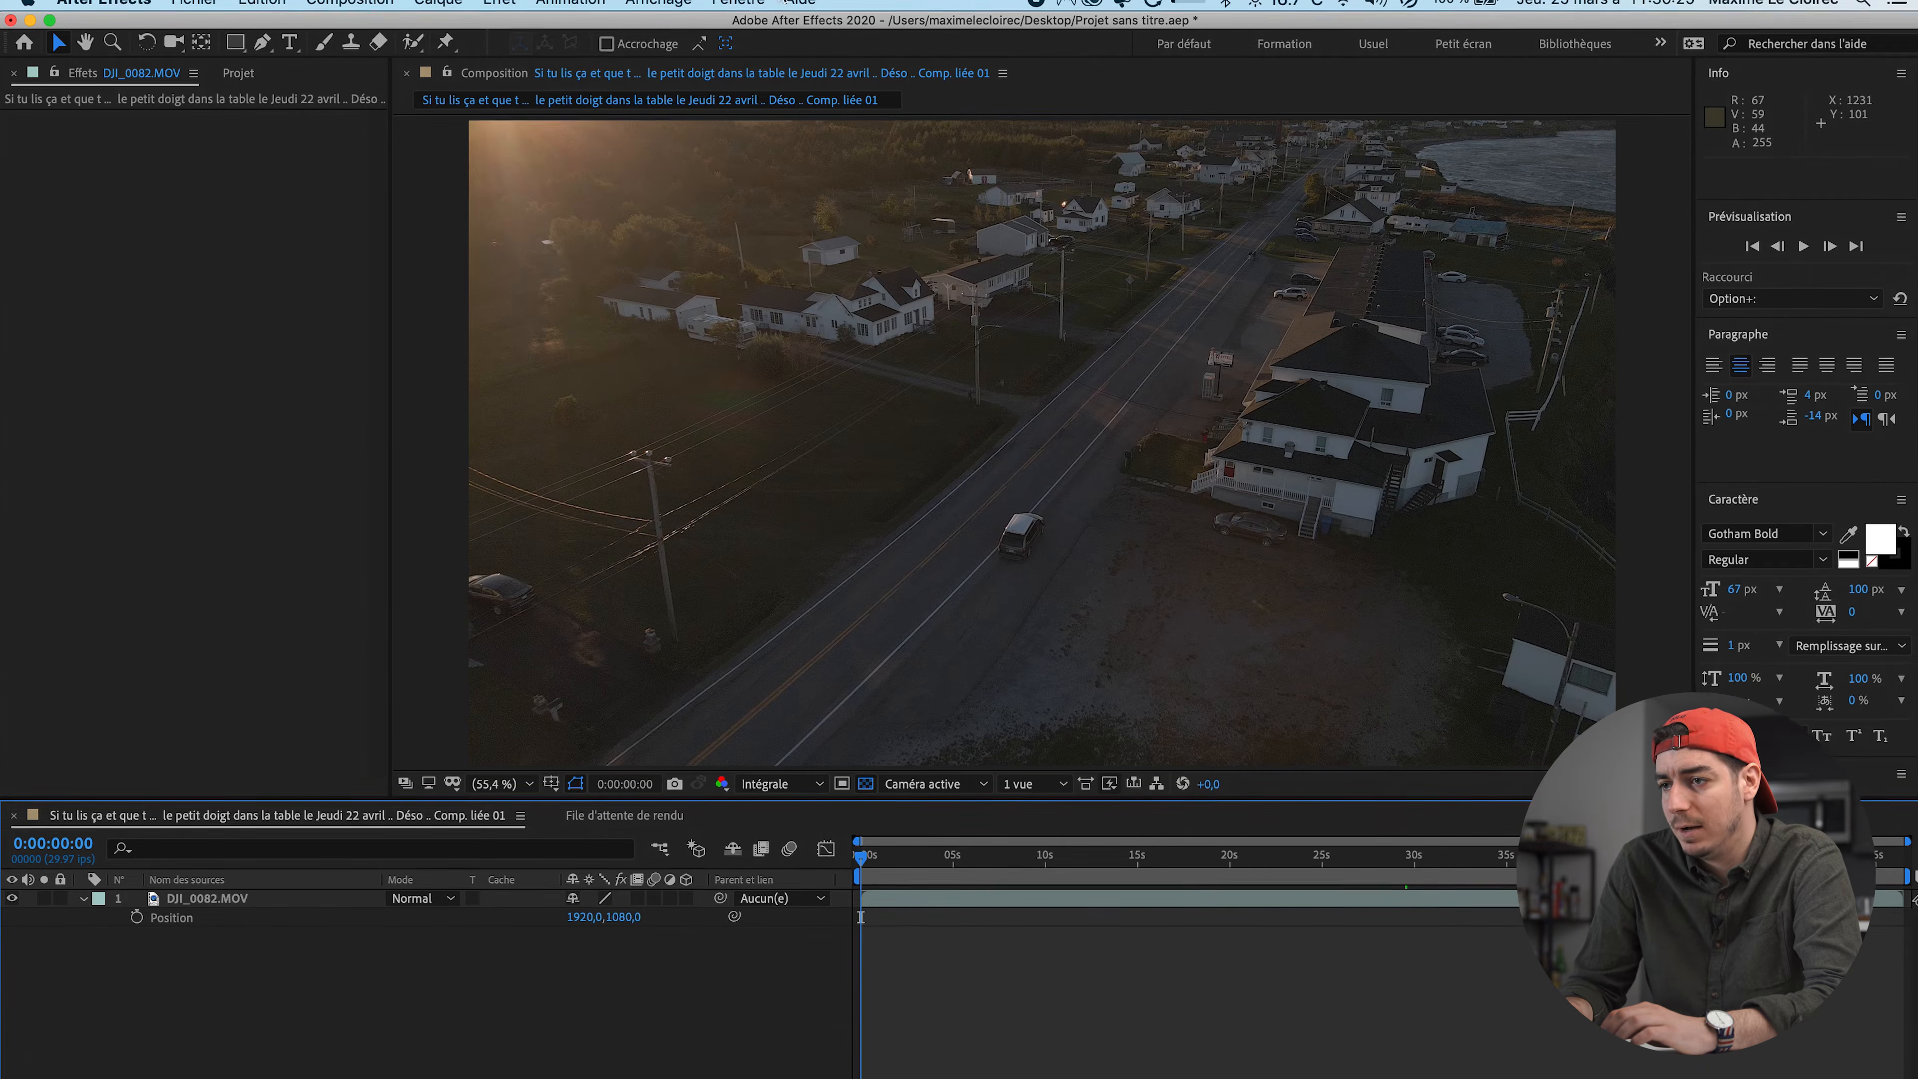
Step: Search the effects for "supp" and apply the Suppression de grain effect to the DJI_0082.MOV layer
left_click(738, 9)
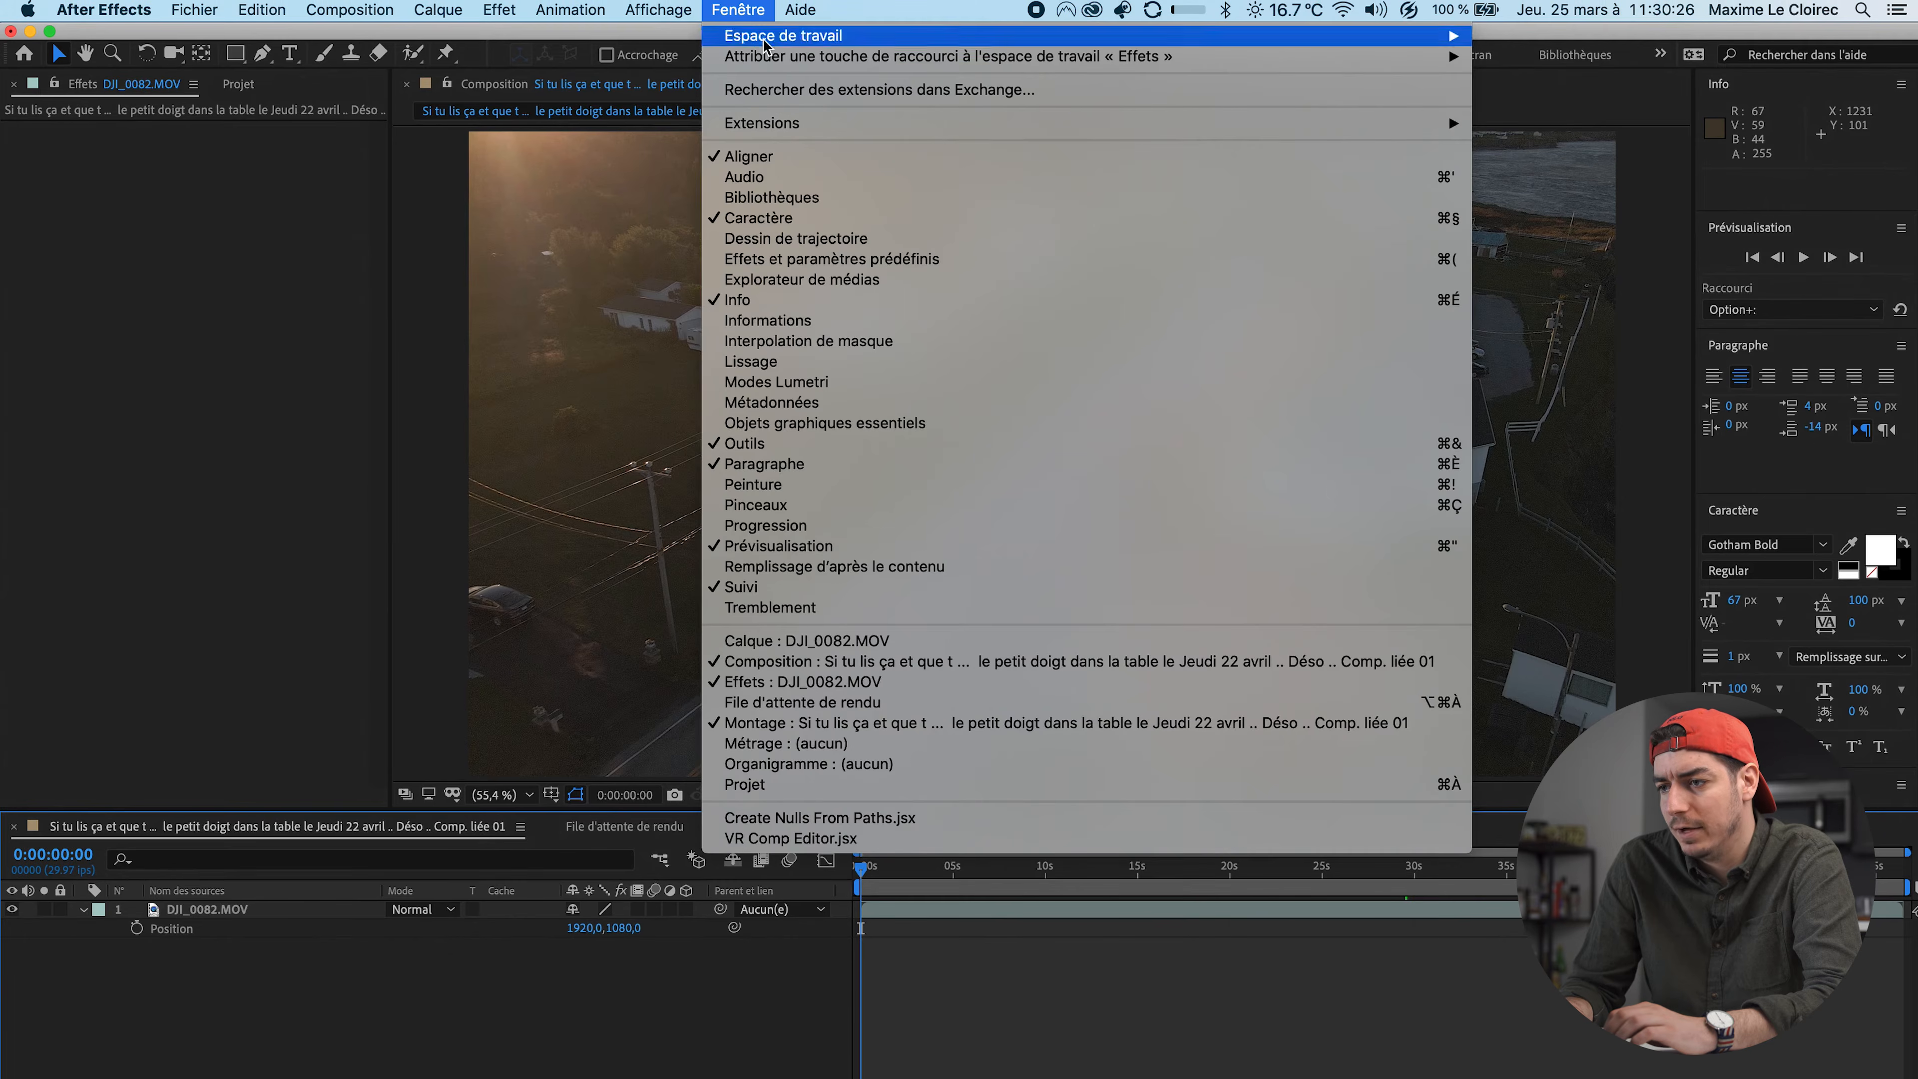
left_click(811, 259)
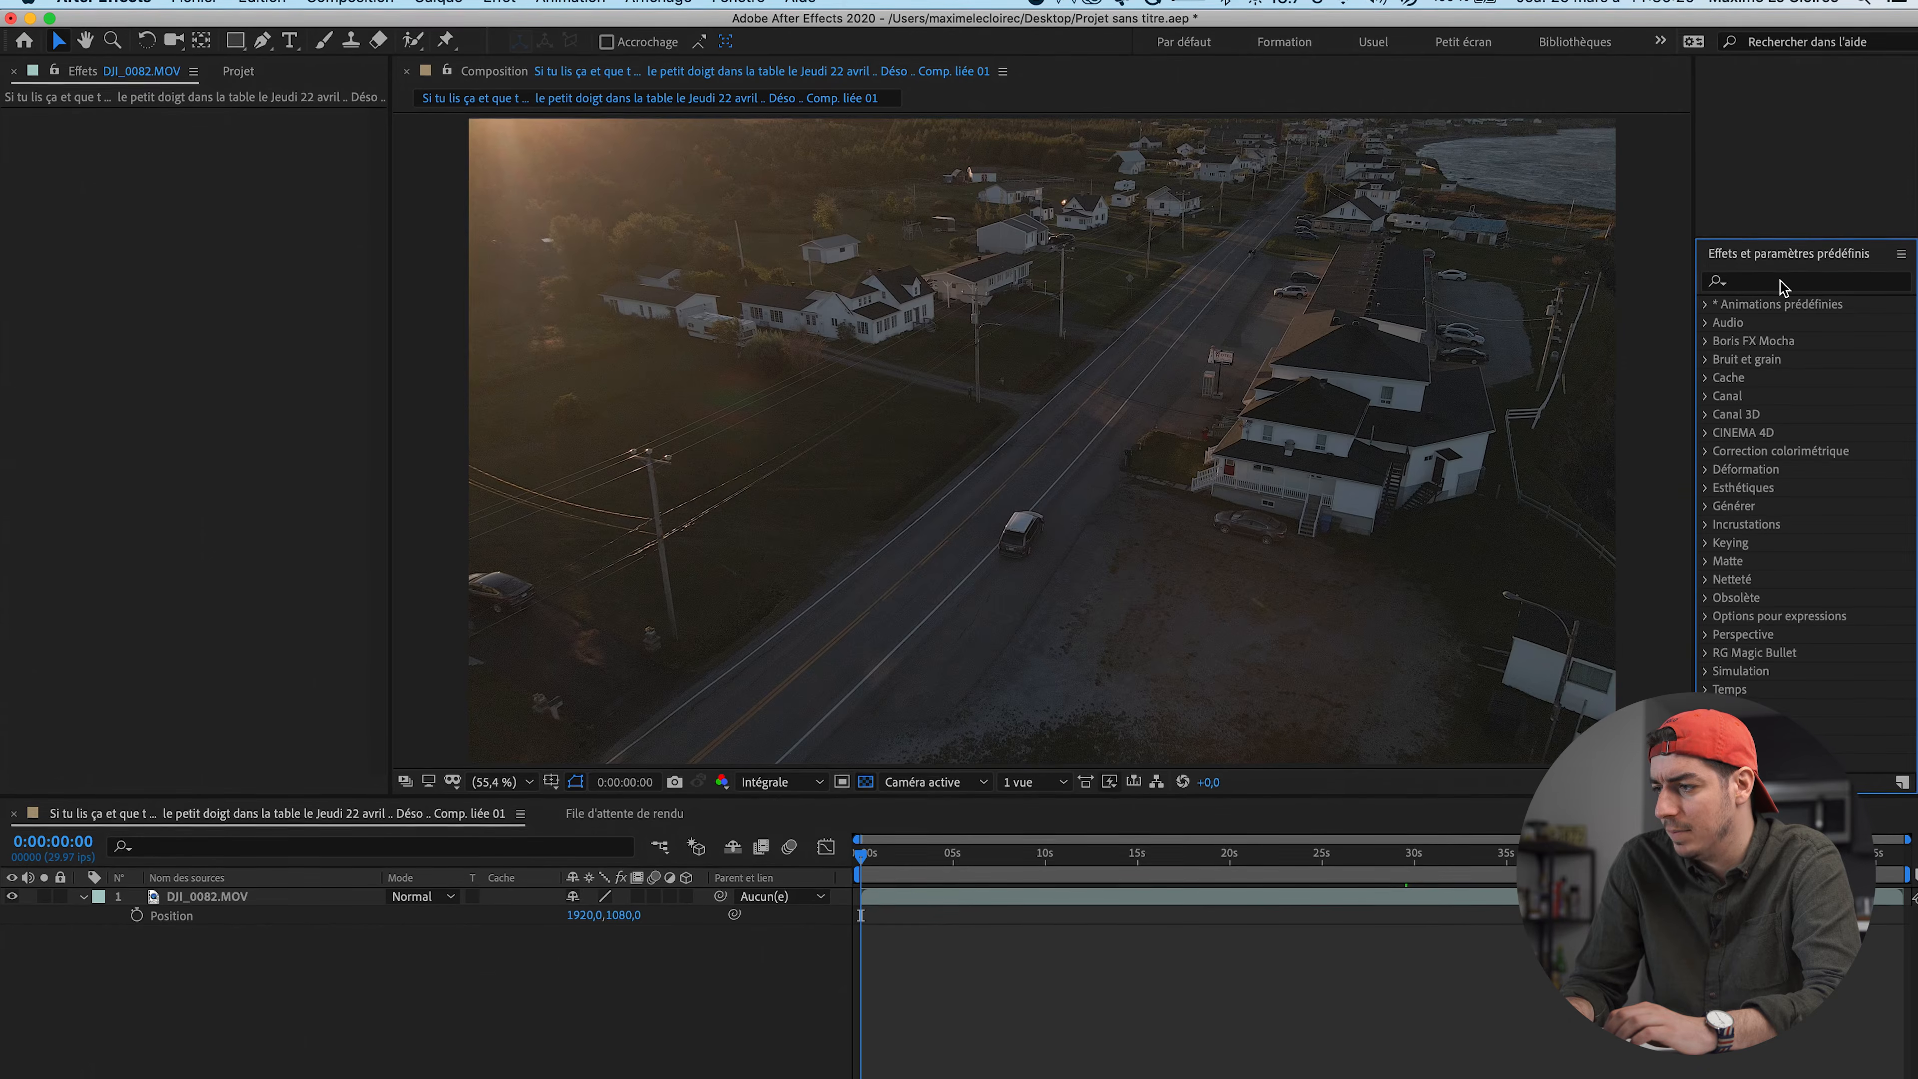
left_click(1780, 274)
type("supp")
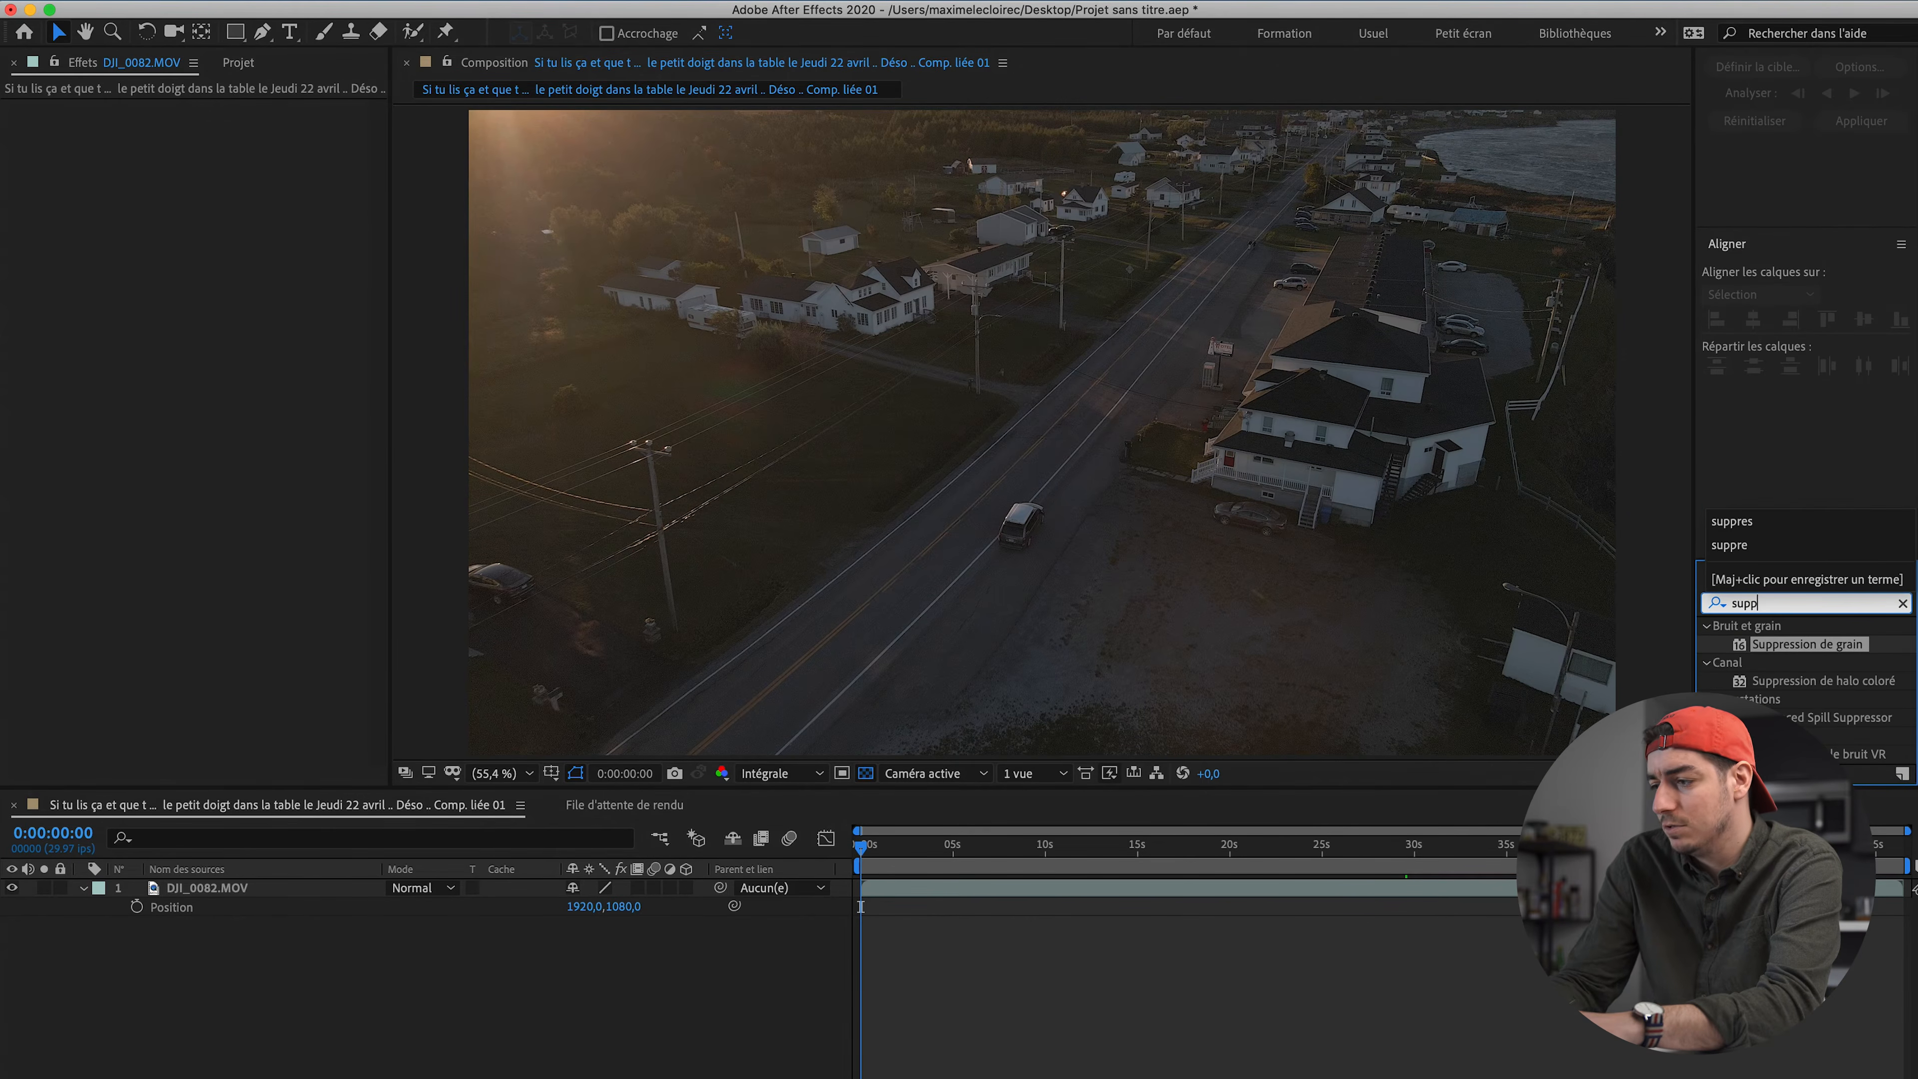
left_click(1809, 645)
left_click_drag(1808, 644, 948, 895)
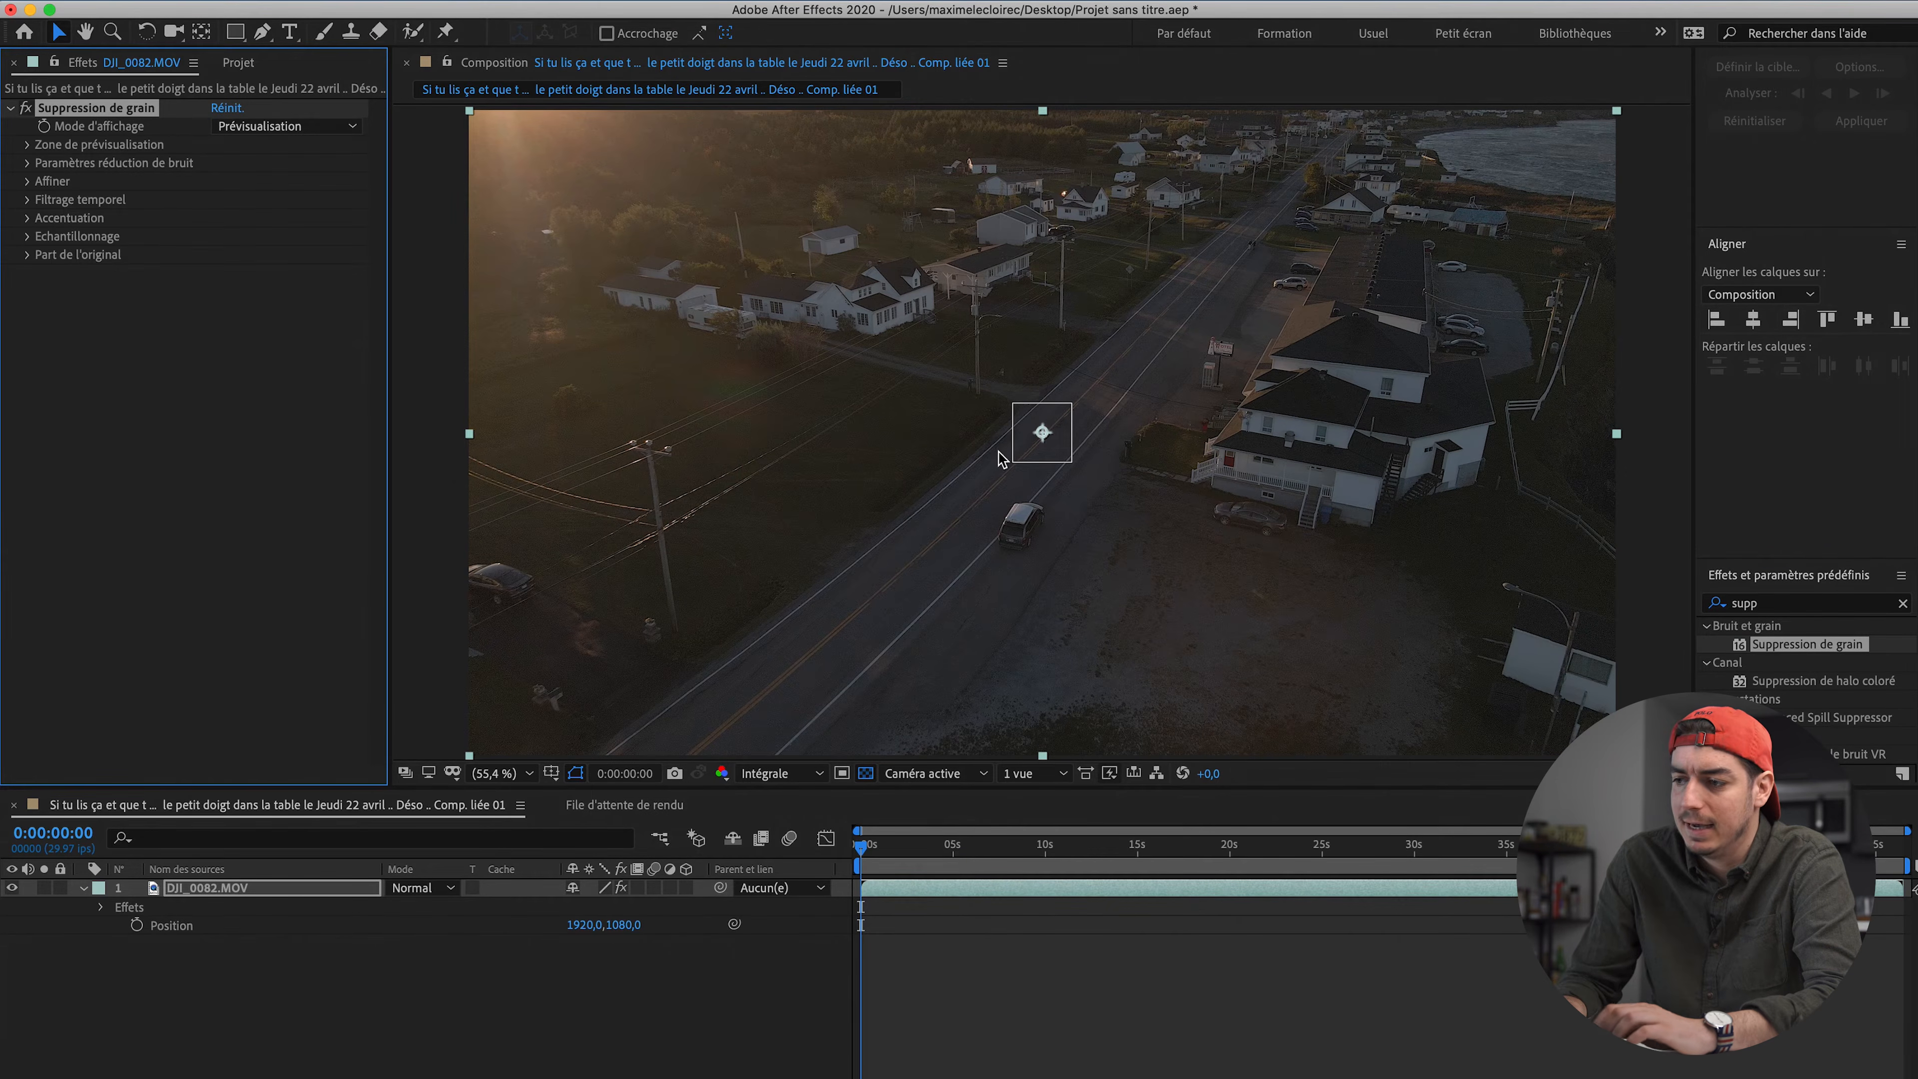
Step: Widen the preview zone of the Suppression de grain effect to a Largeur of 503
scroll(1036, 459, "up", 7)
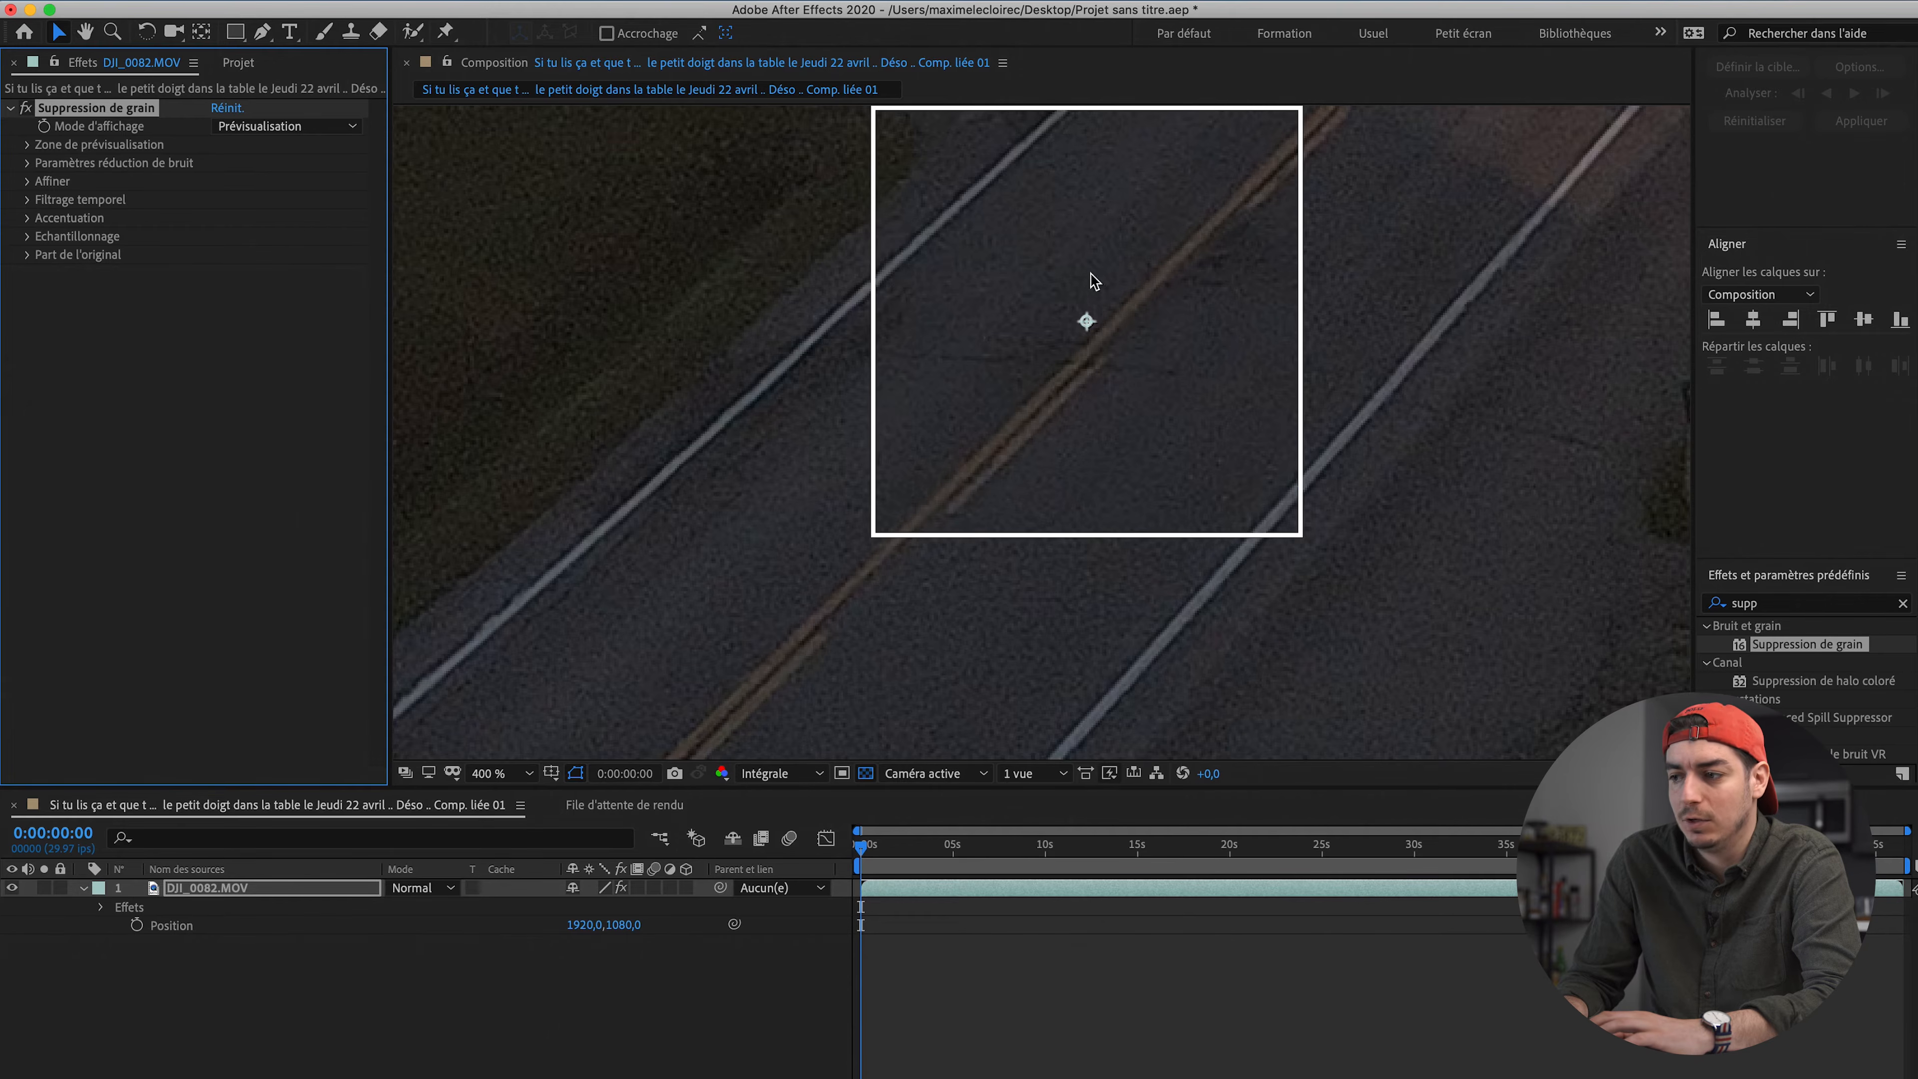
left_click(27, 145)
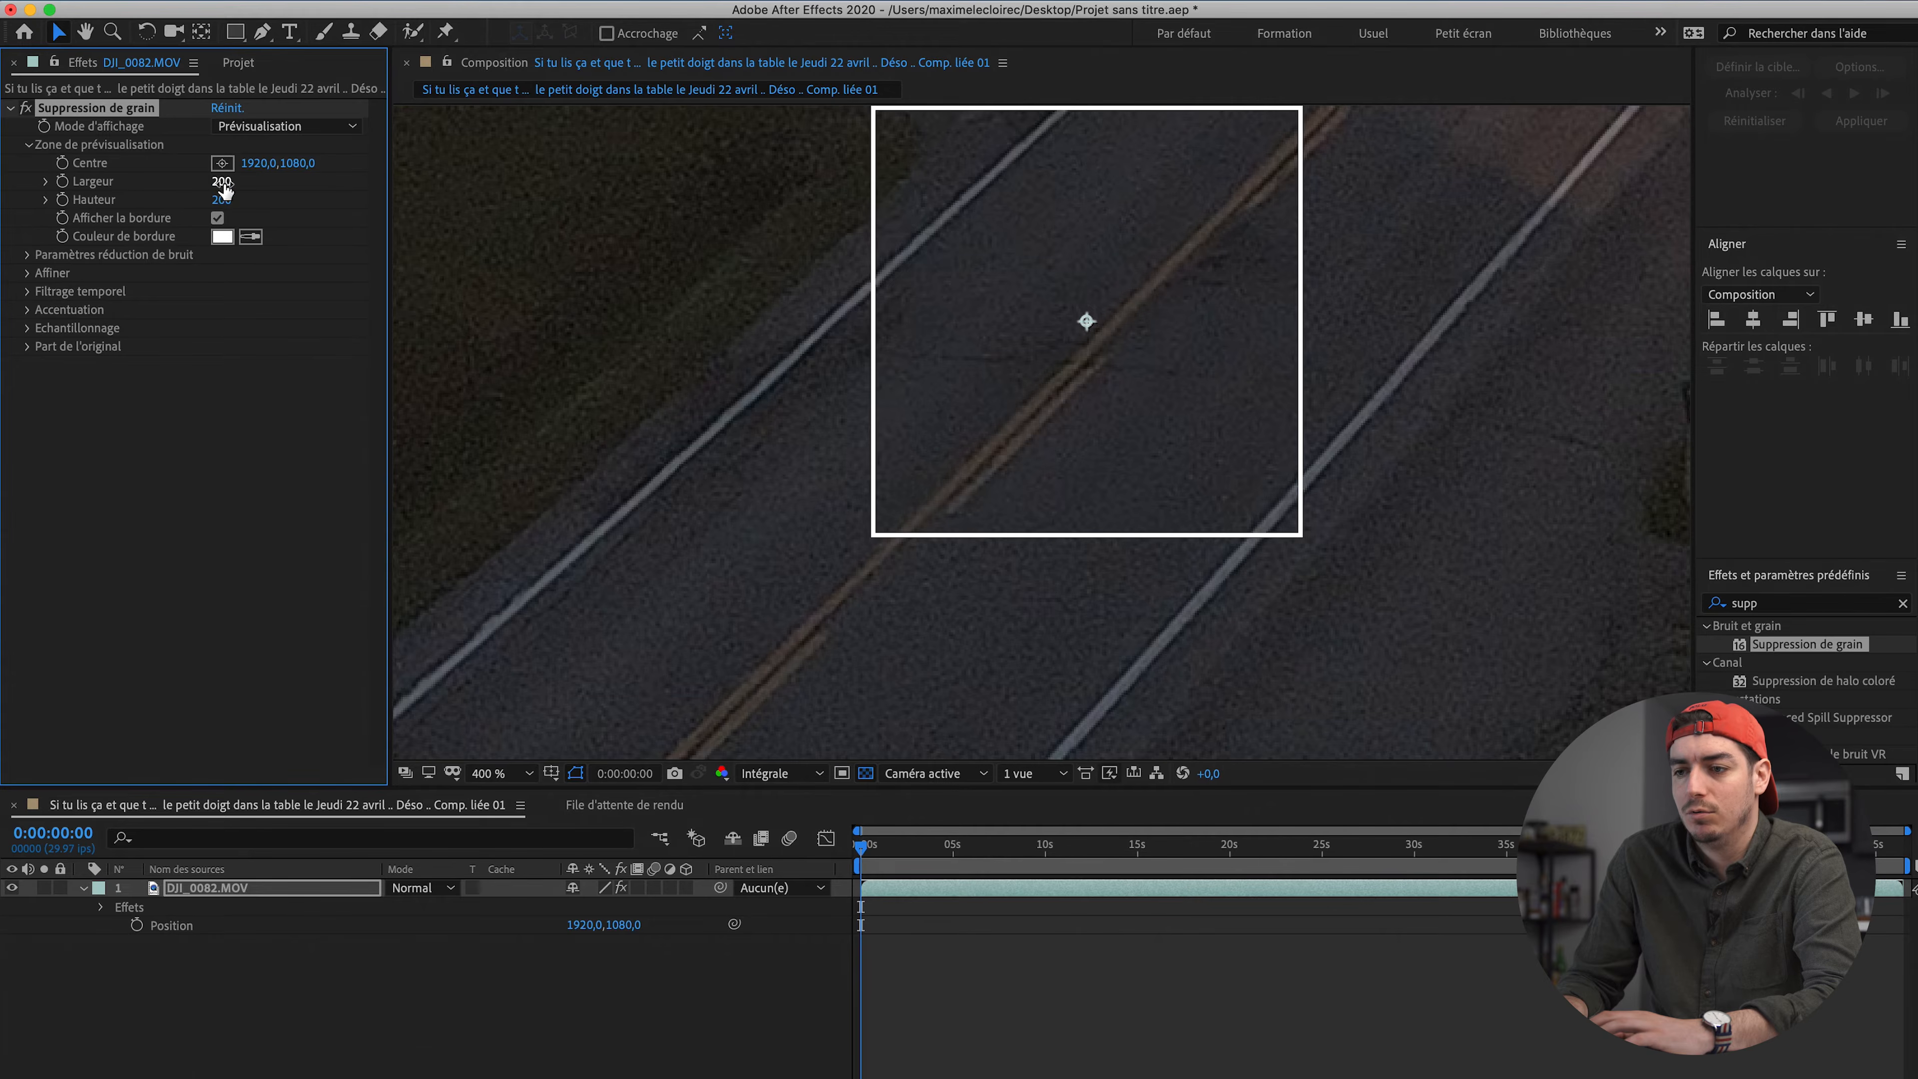
left_click_drag(223, 189, 516, 217)
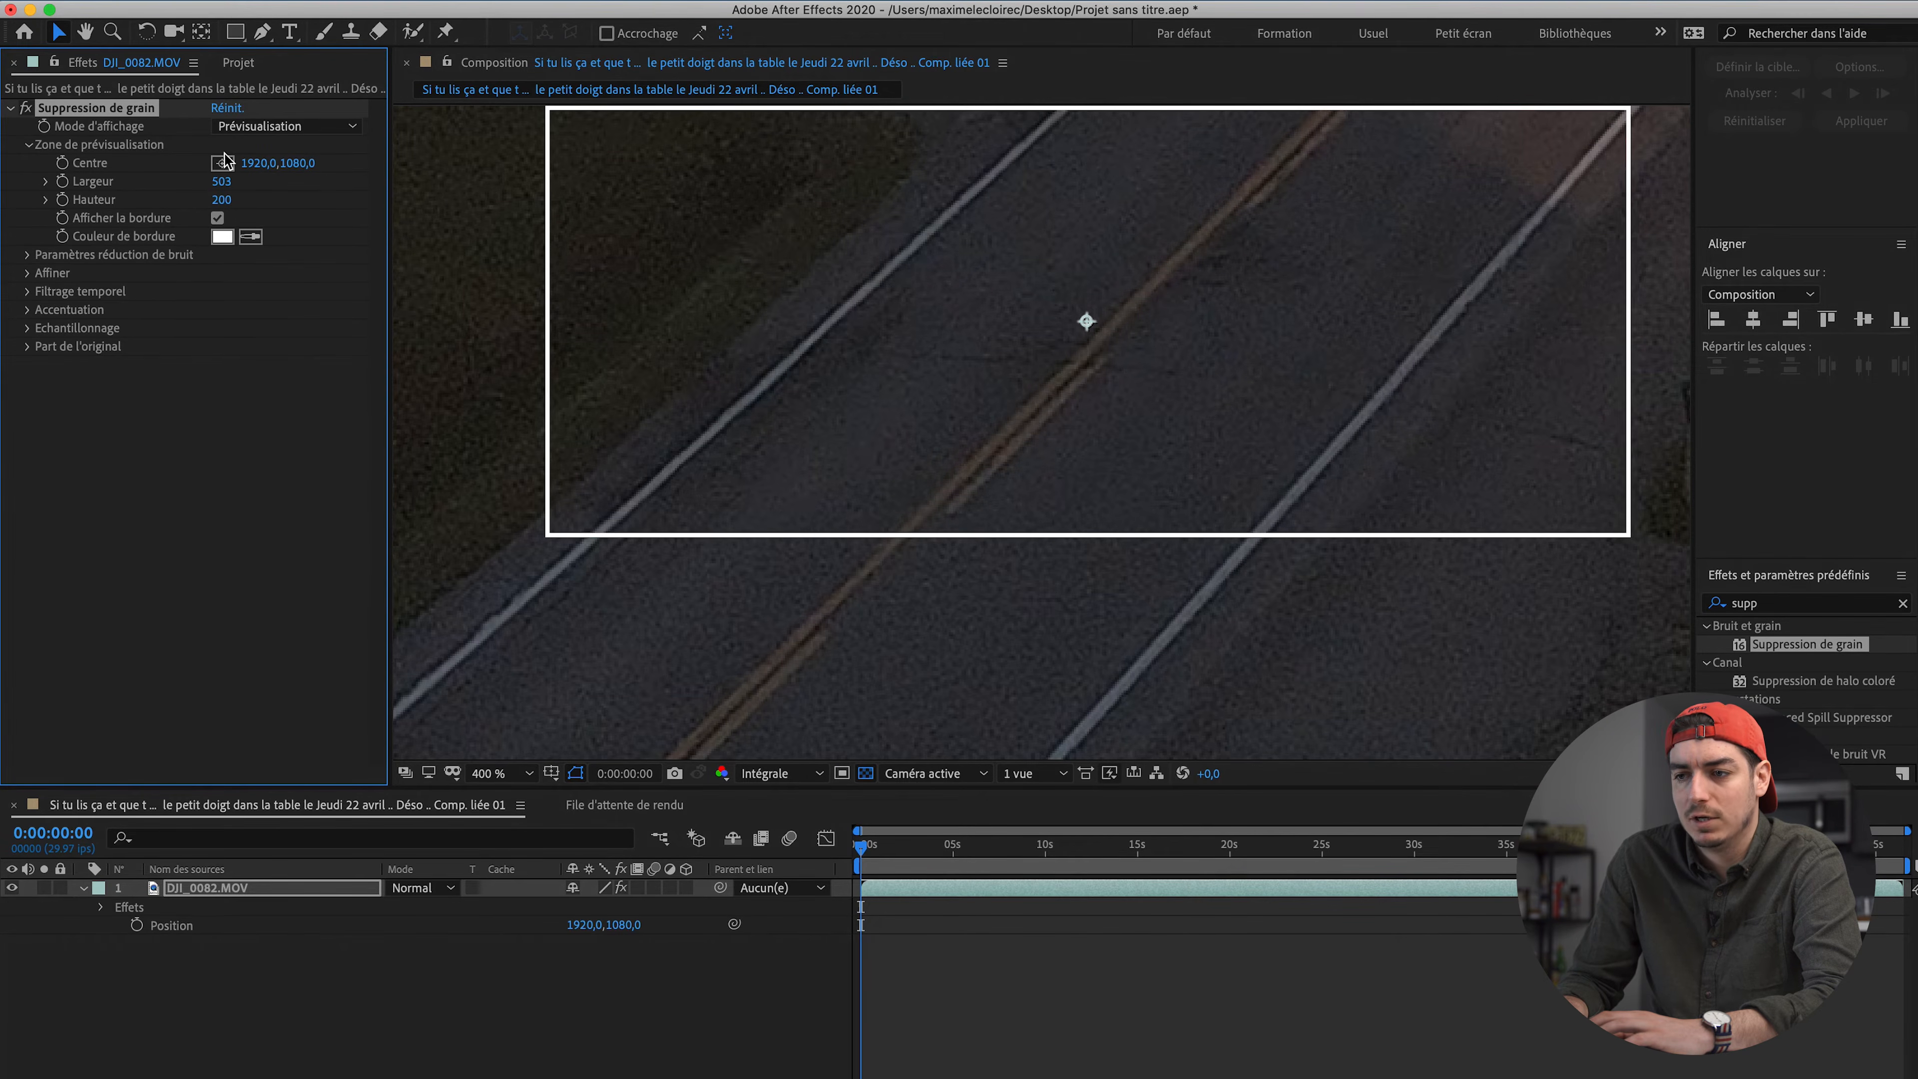
Step: Fit the whole frame in the viewer and move the preview zone's Centre onto the white houses, at about 1567,6, 538,2
left_click(529, 772)
left_click(514, 797)
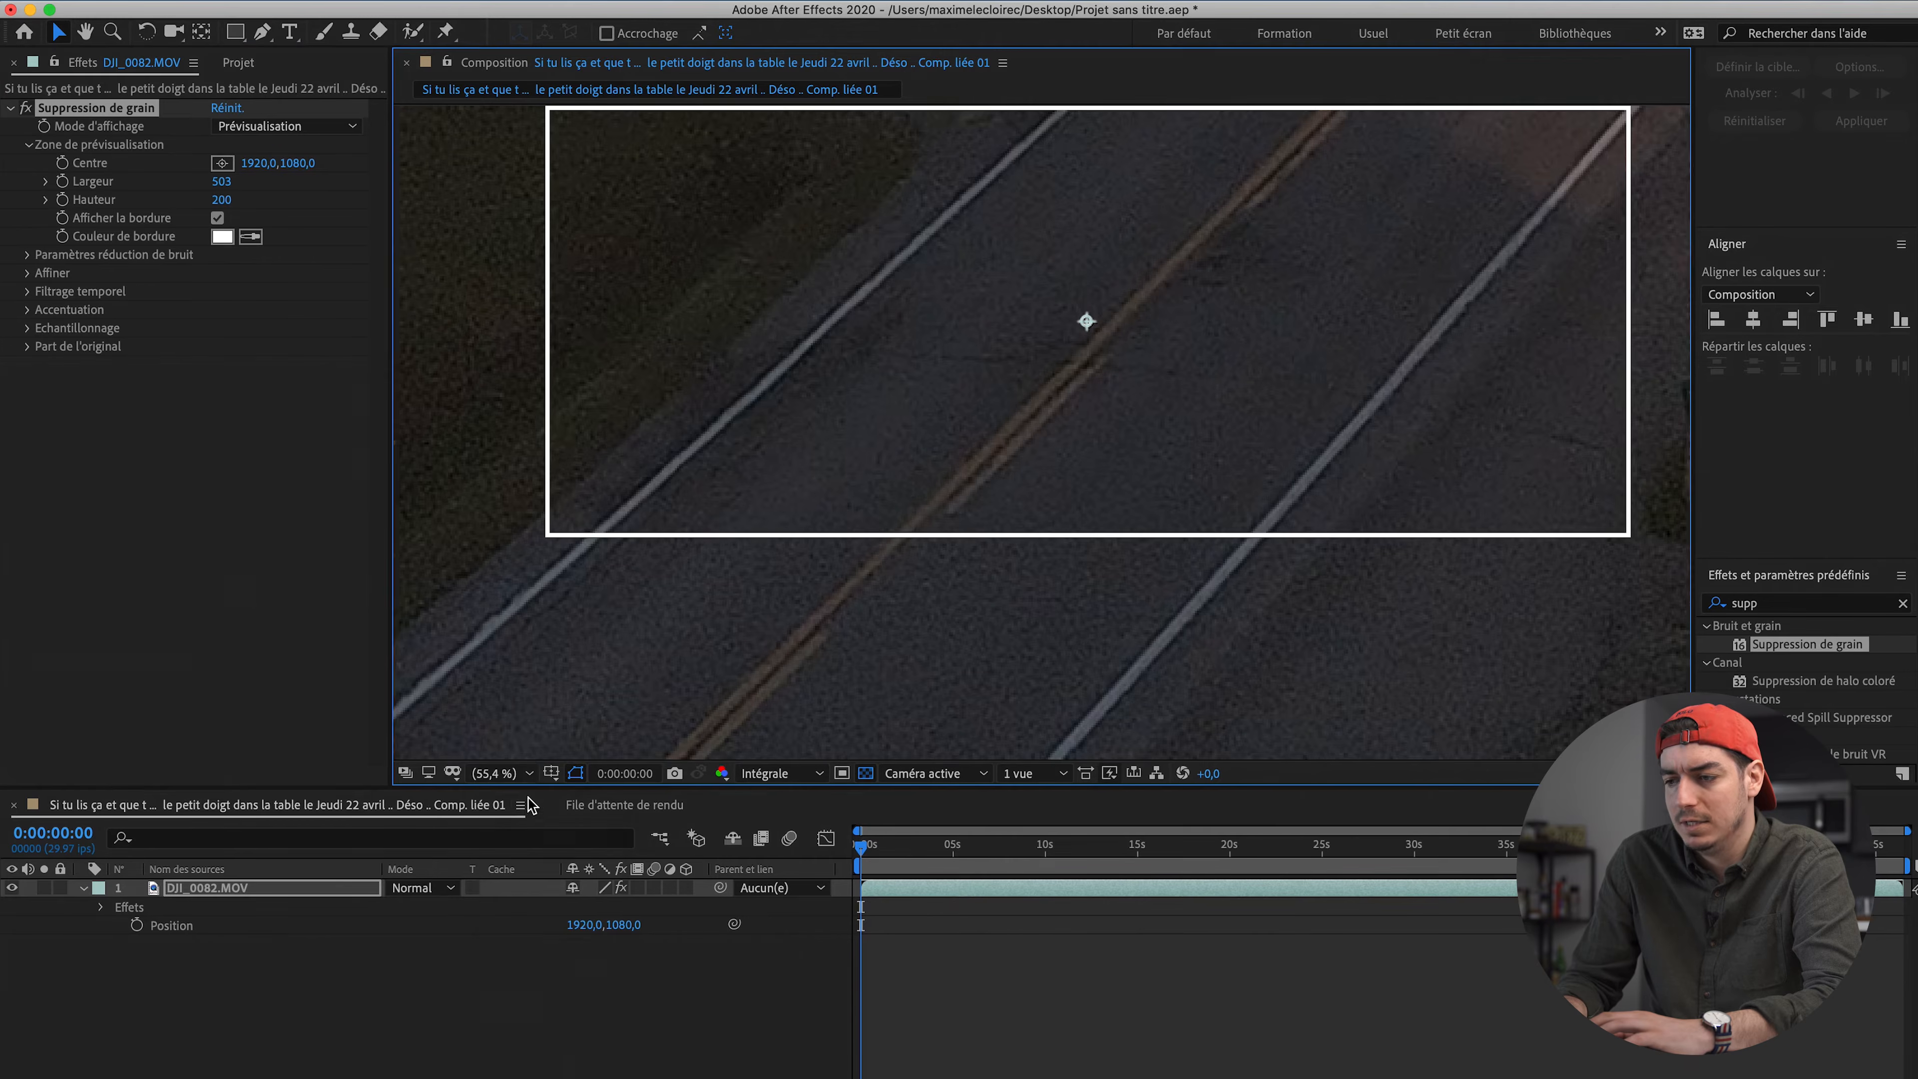
left_click(222, 162)
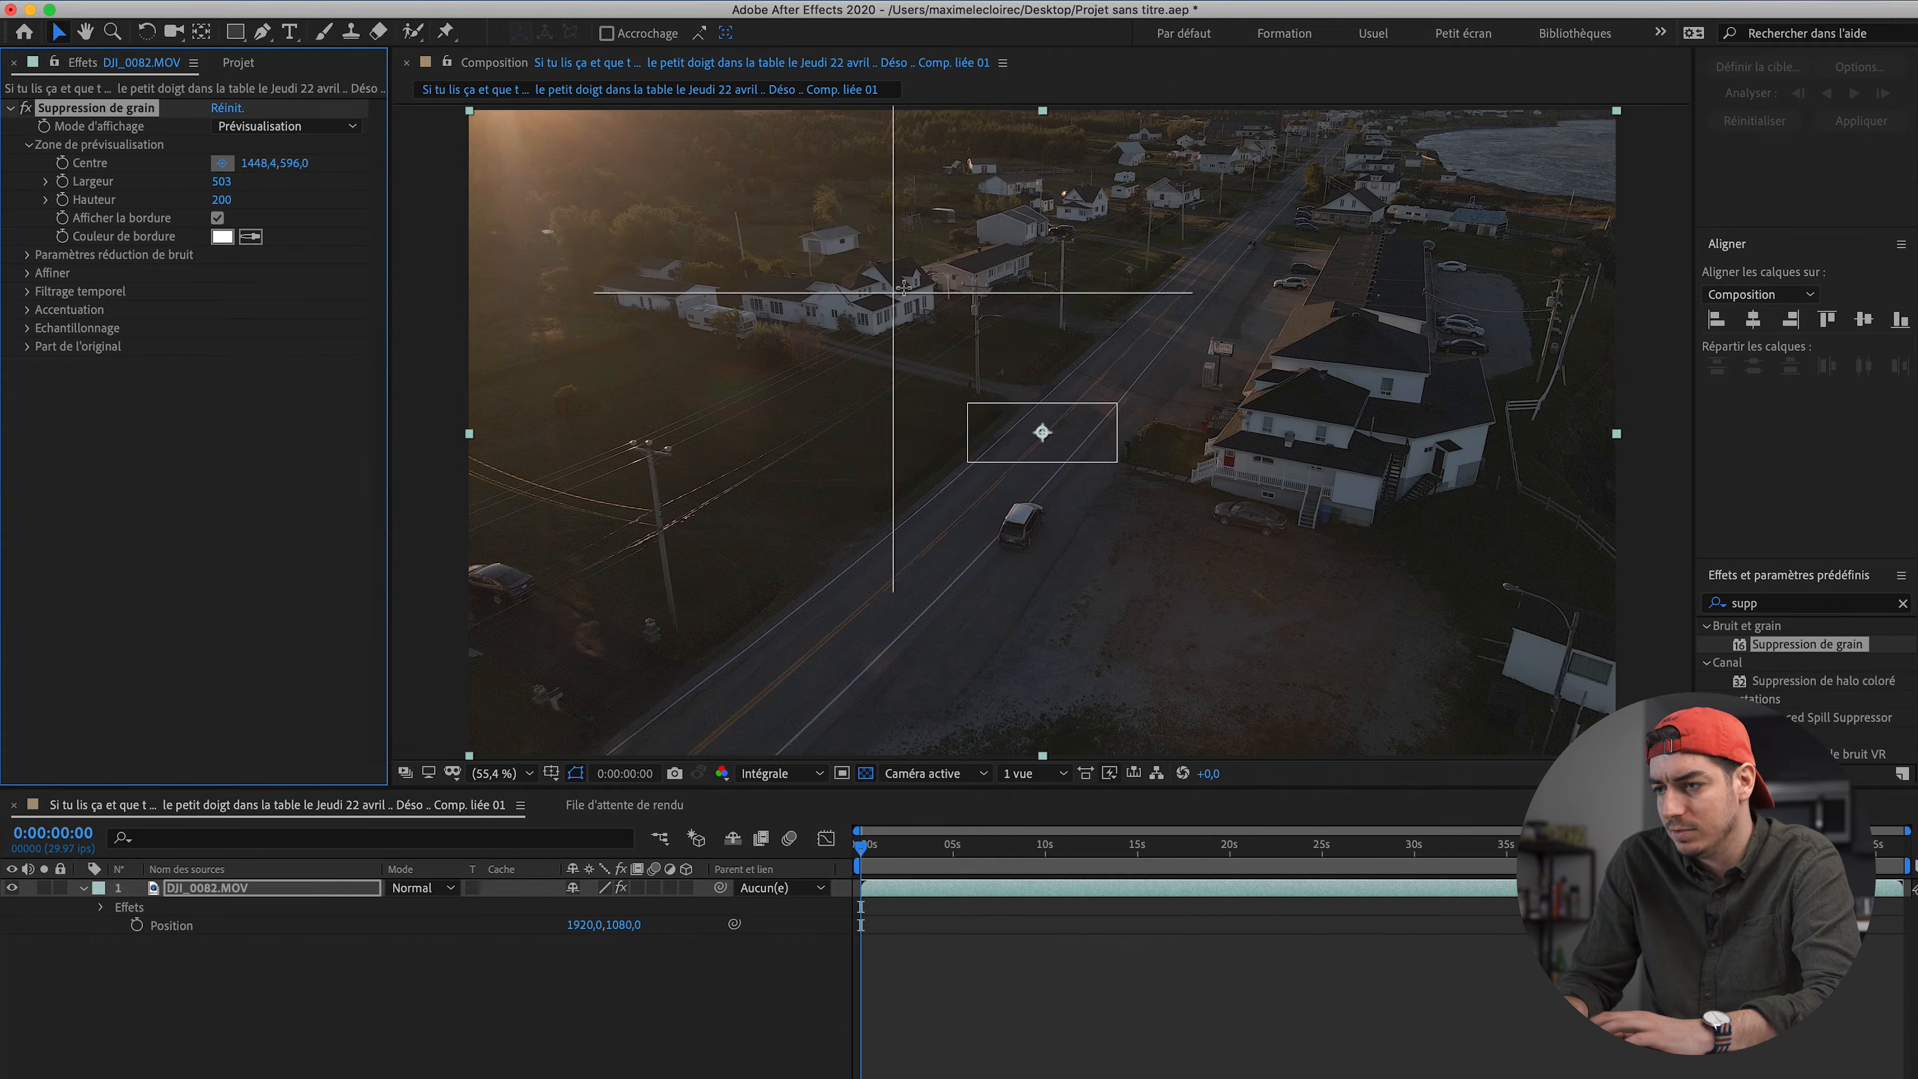
left_click(936, 271)
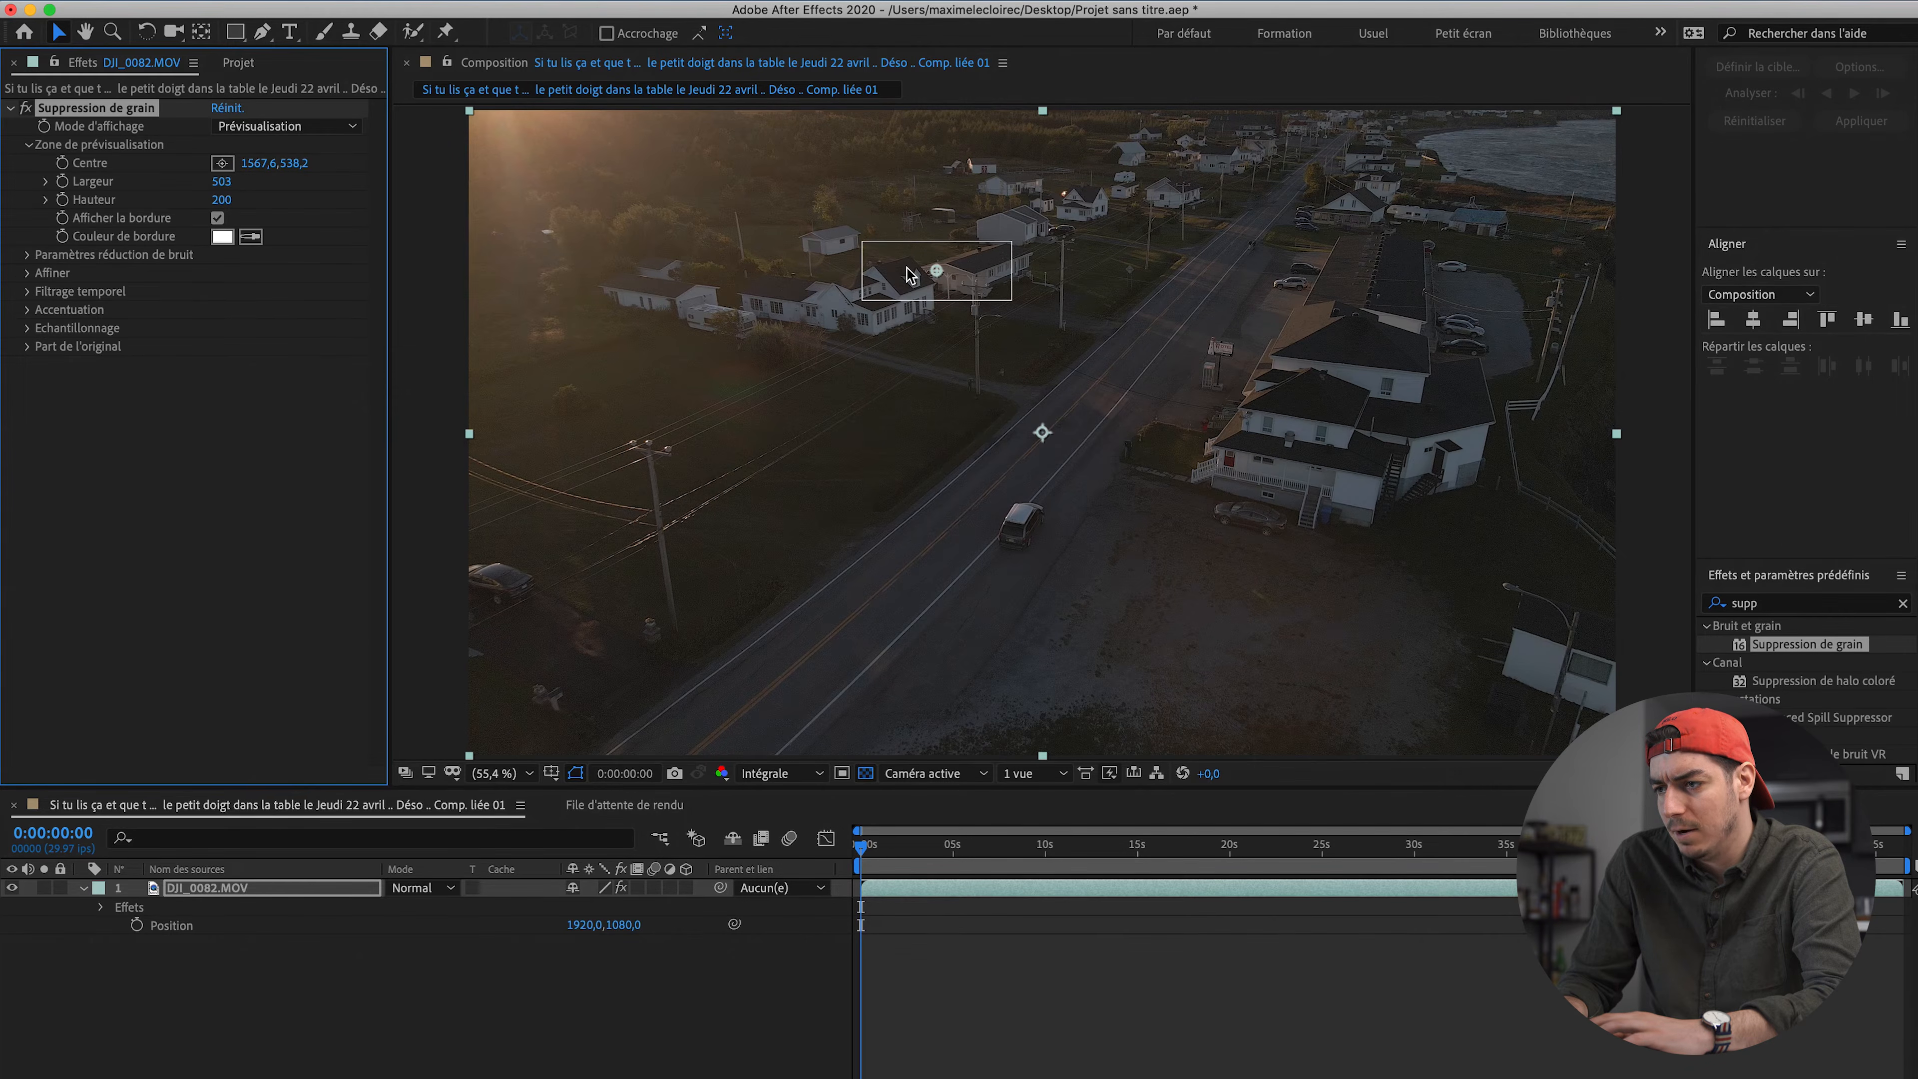
Step: Compare the noise on the houses inside the preview zone with the Suppression de grain effect off and on
scroll(910, 274, "up", 7)
scroll(906, 267, "down", 1)
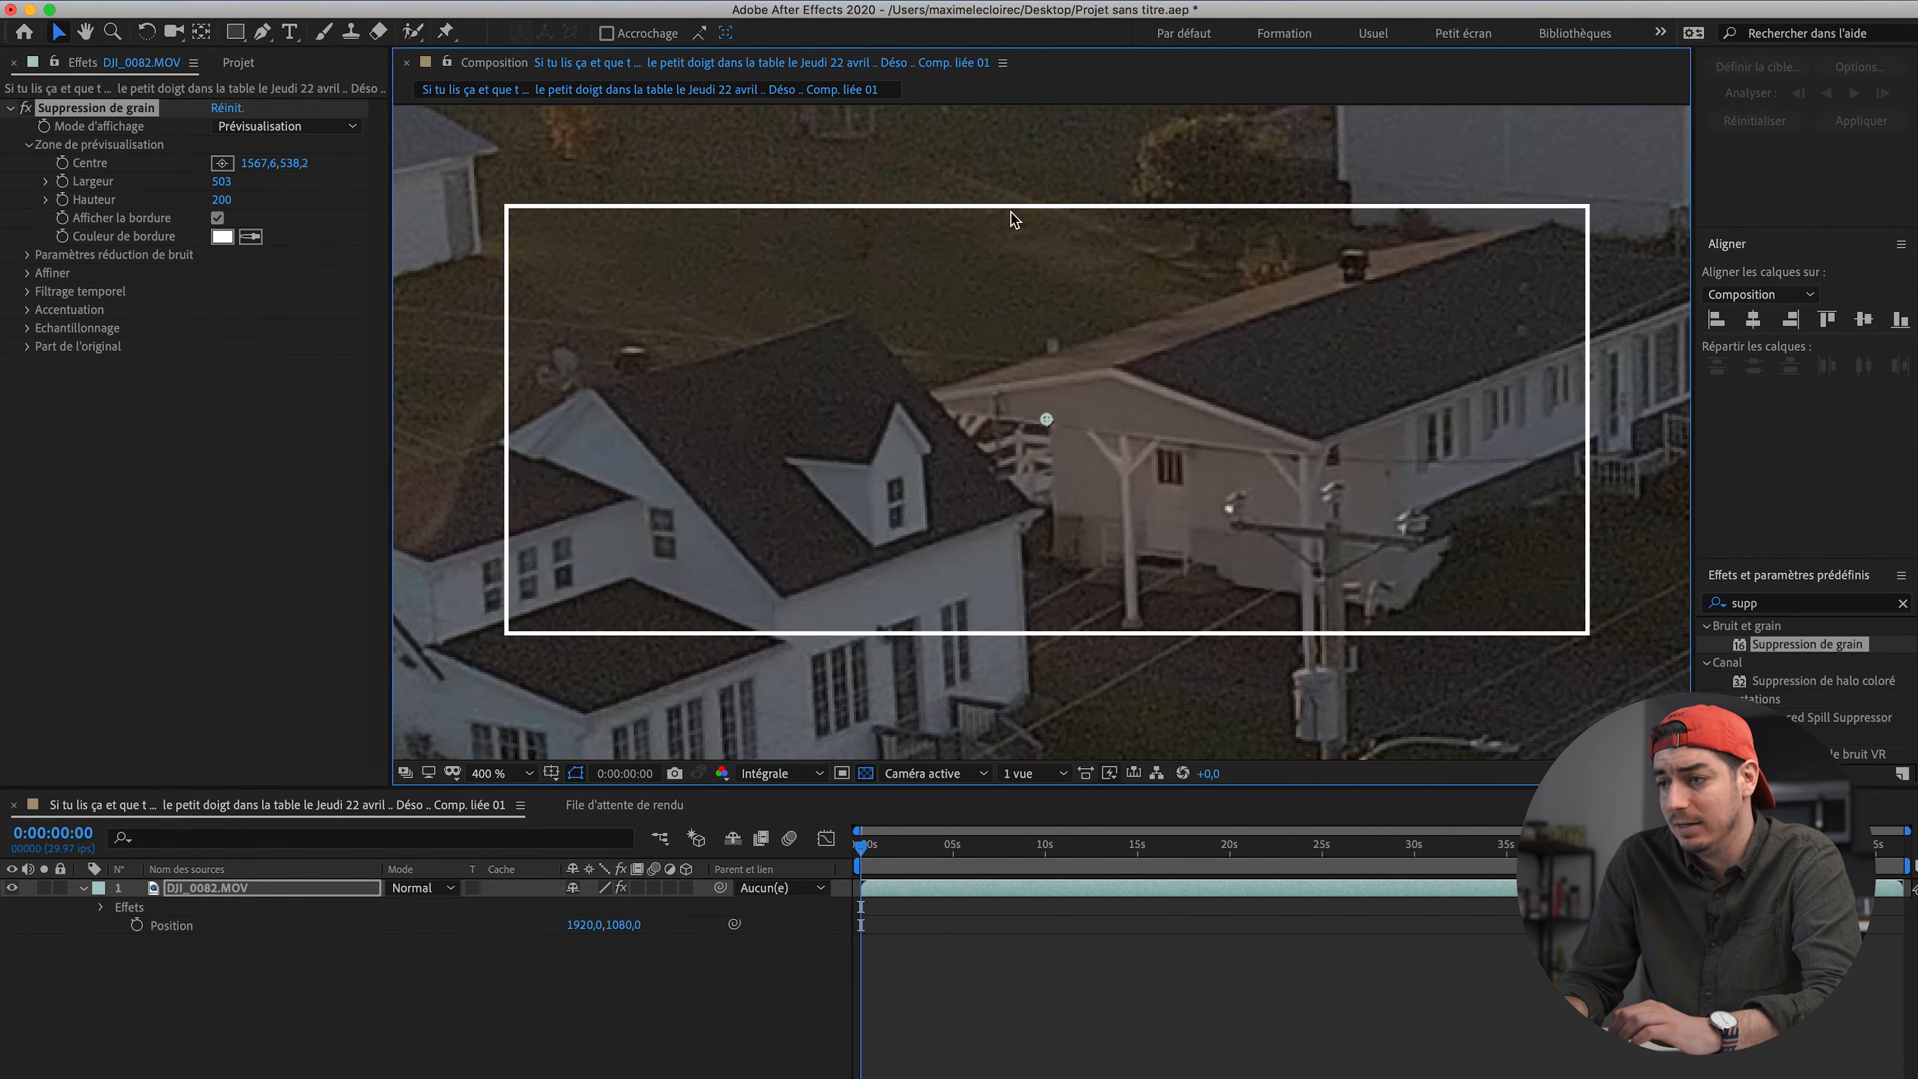
left_click(26, 107)
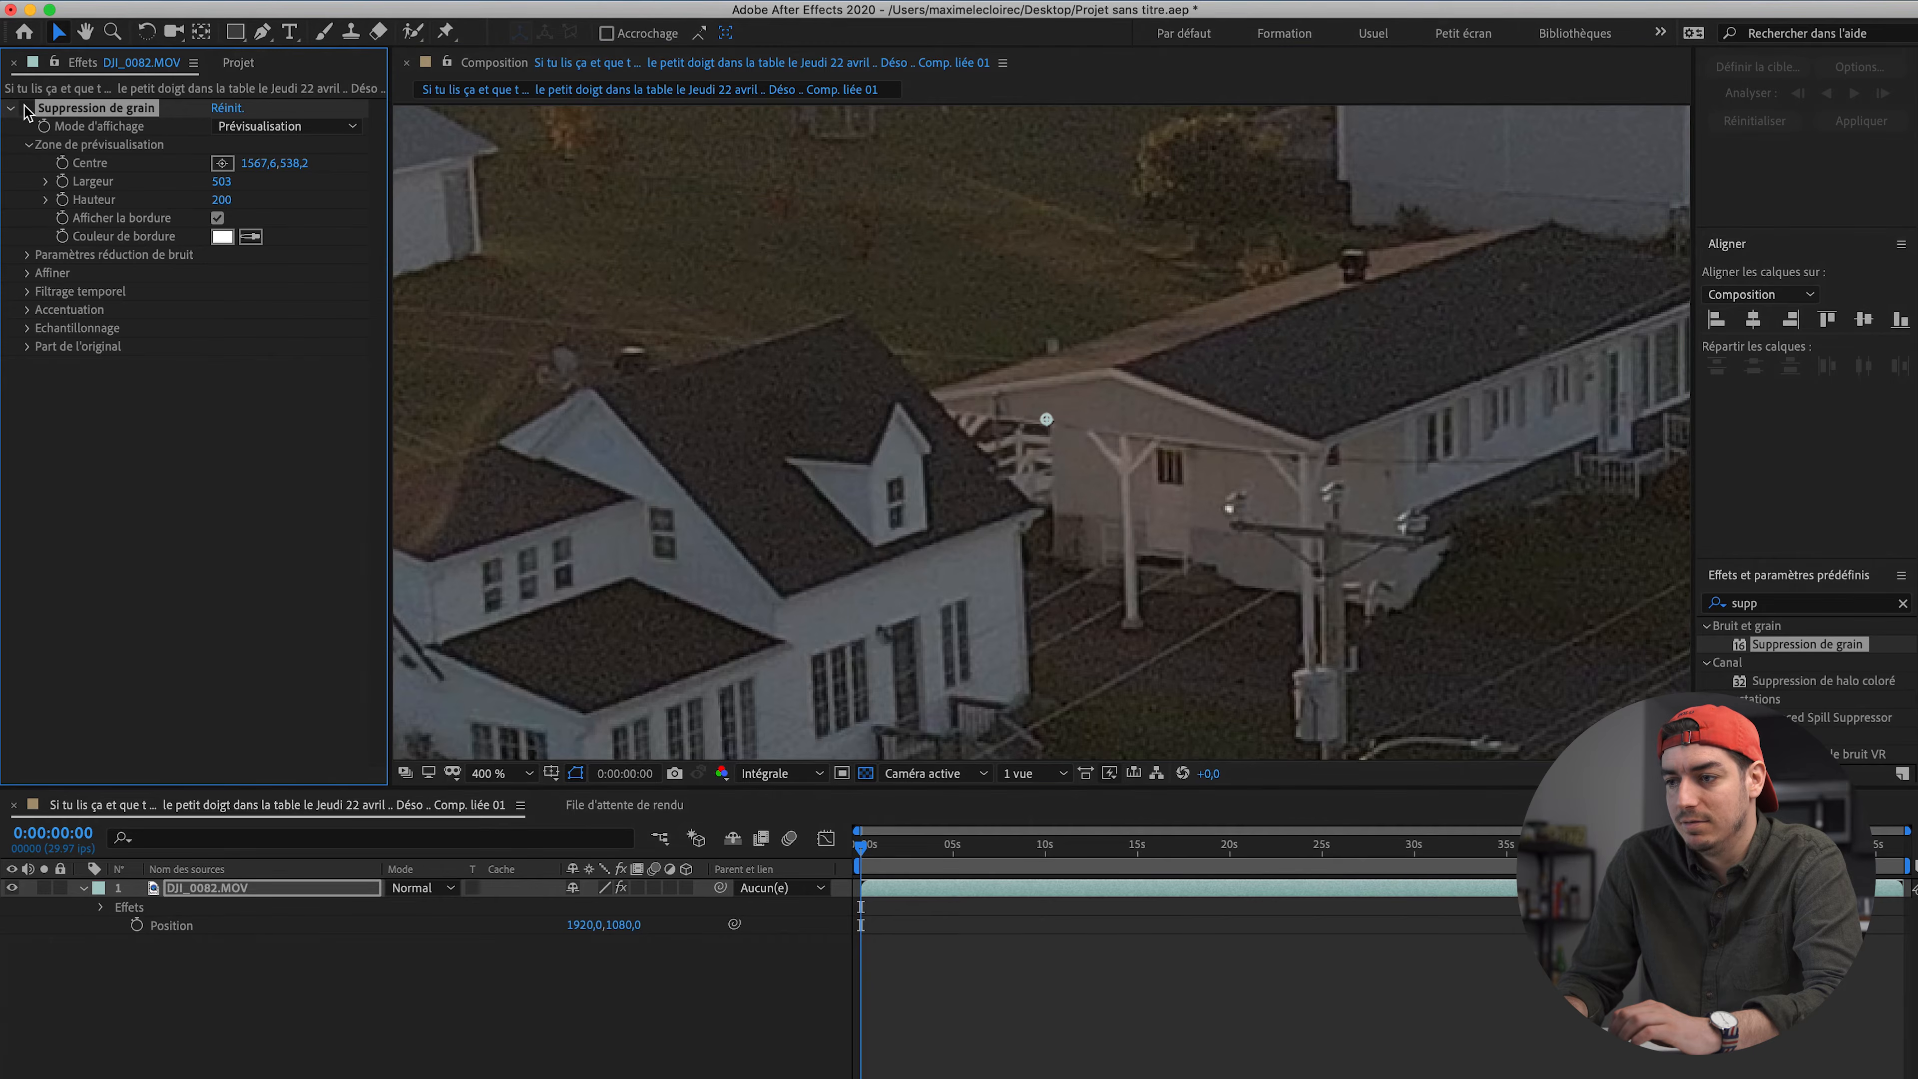
left_click(25, 108)
left_click(27, 109)
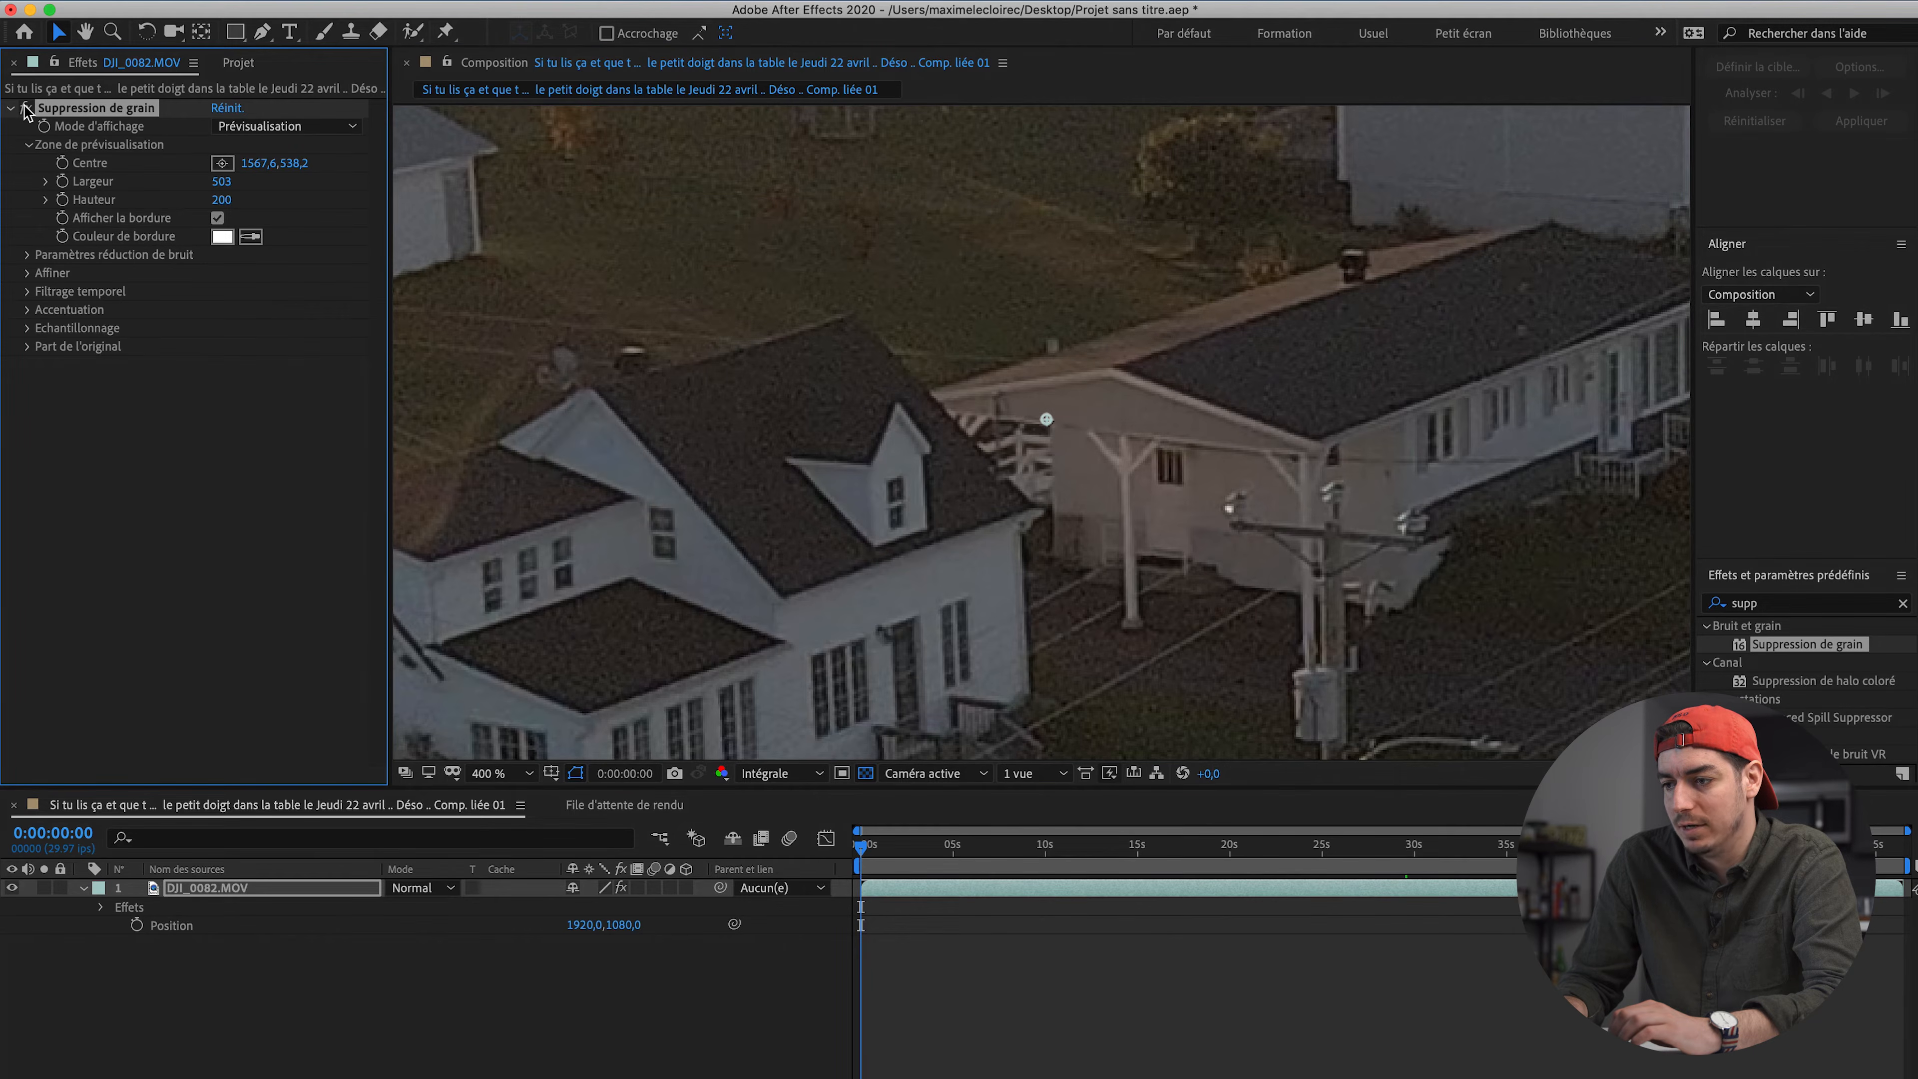
left_click(25, 108)
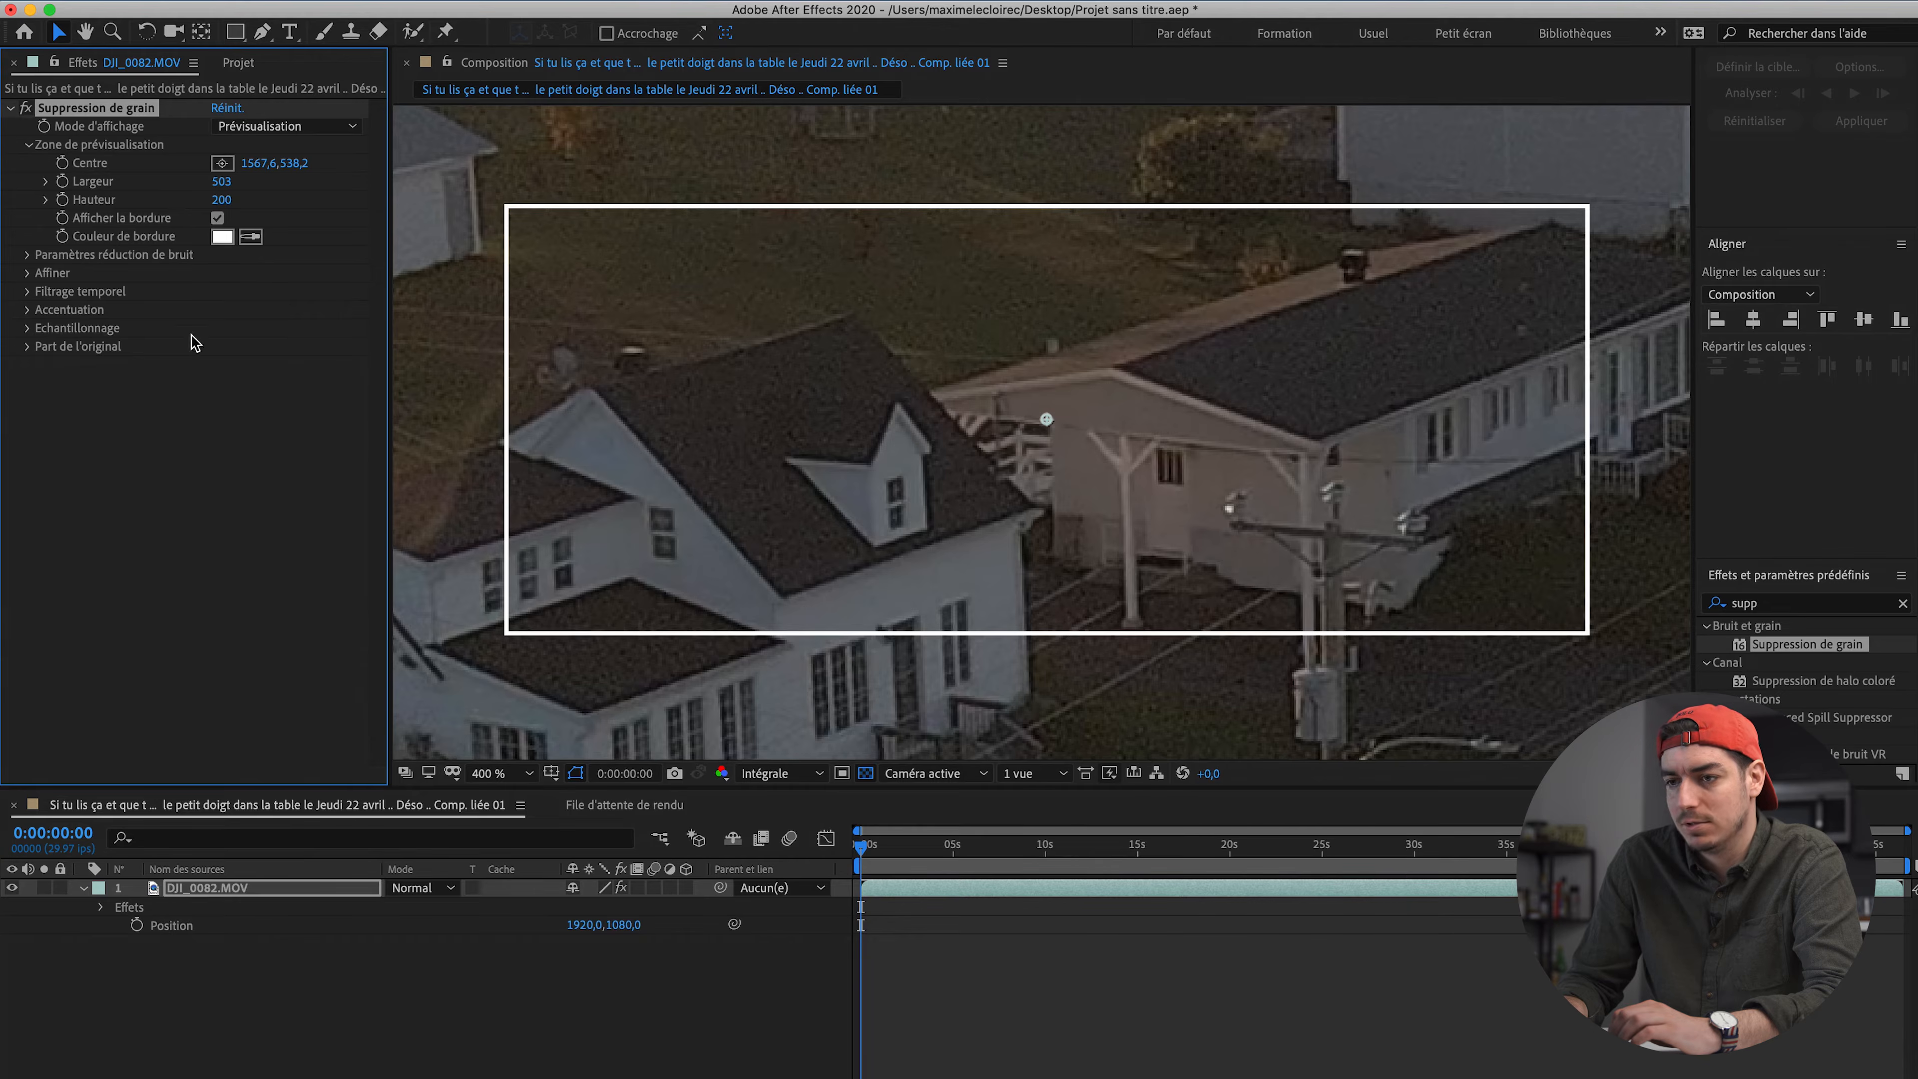
Step: Try Réduction de bruit values of 2, 3 and 1 in the noise reduction settings of Suppression de grain
left_click(26, 257)
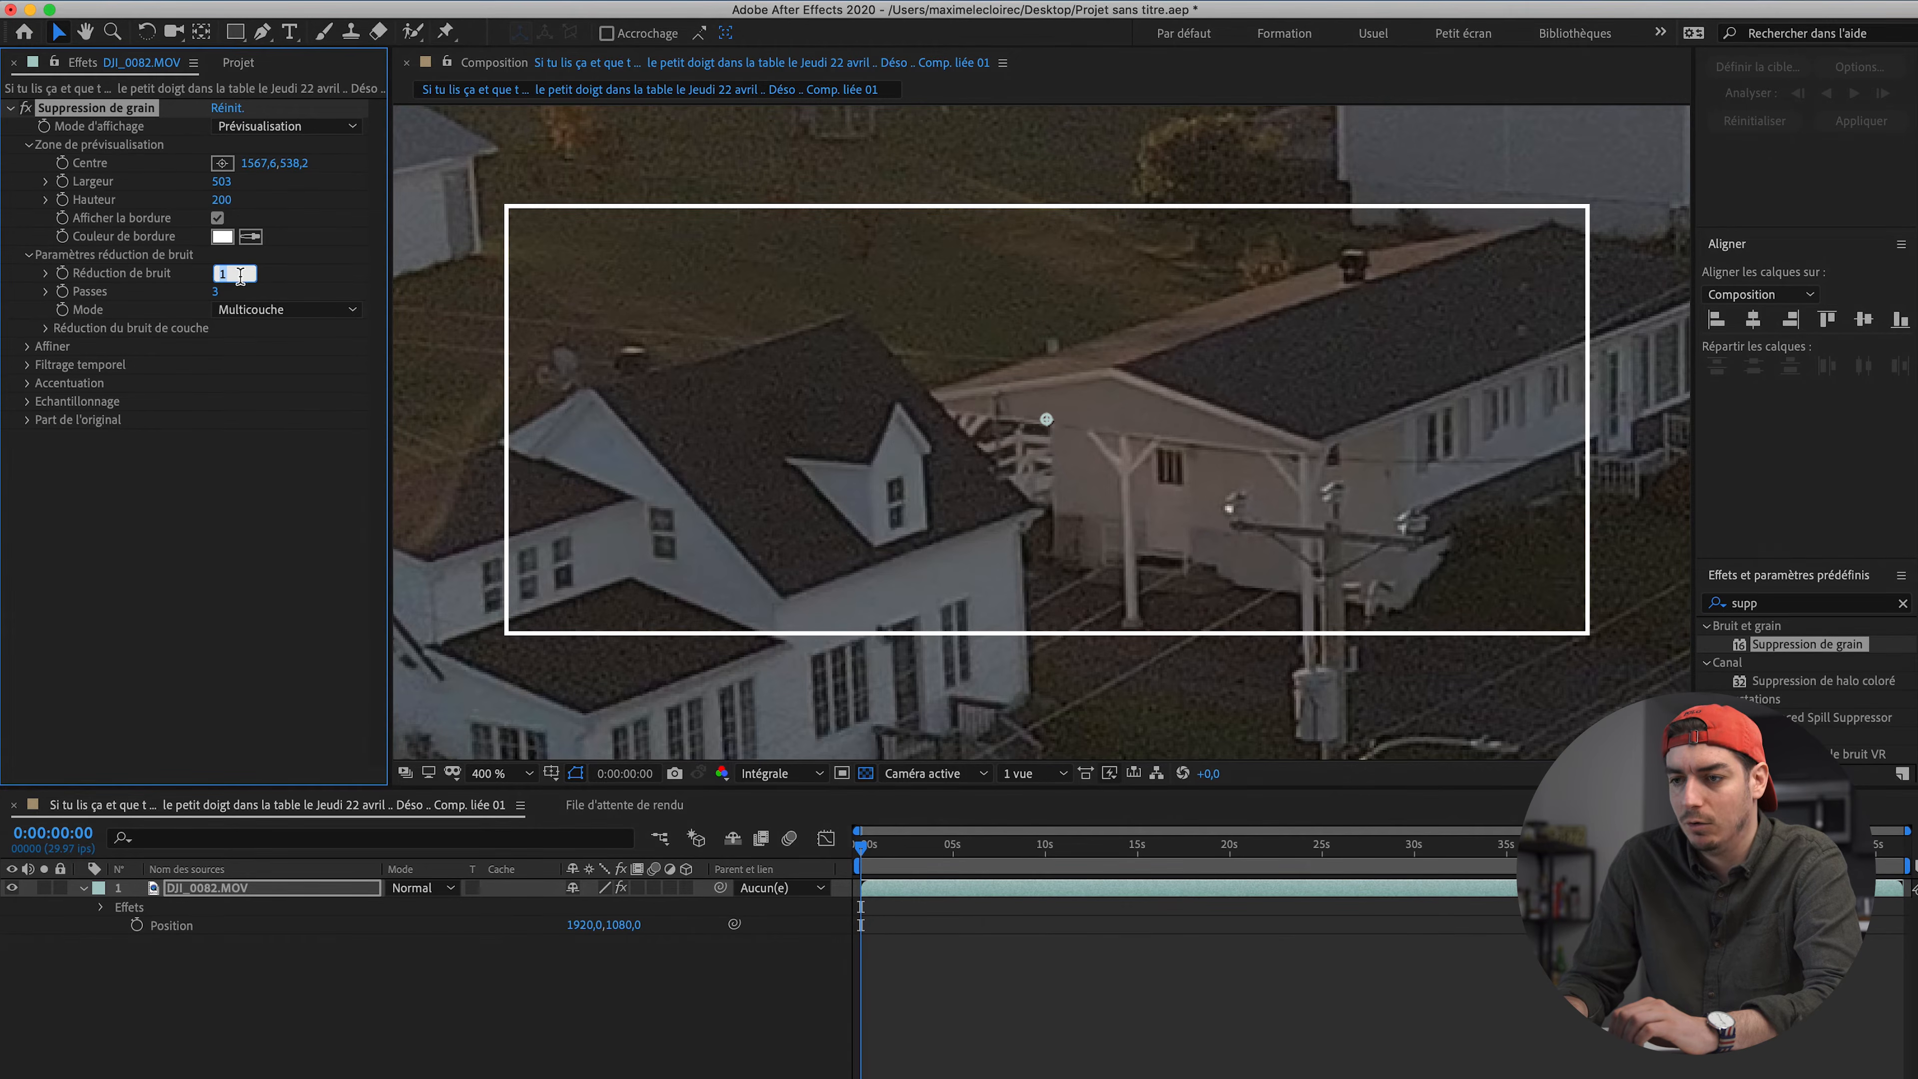
type("2")
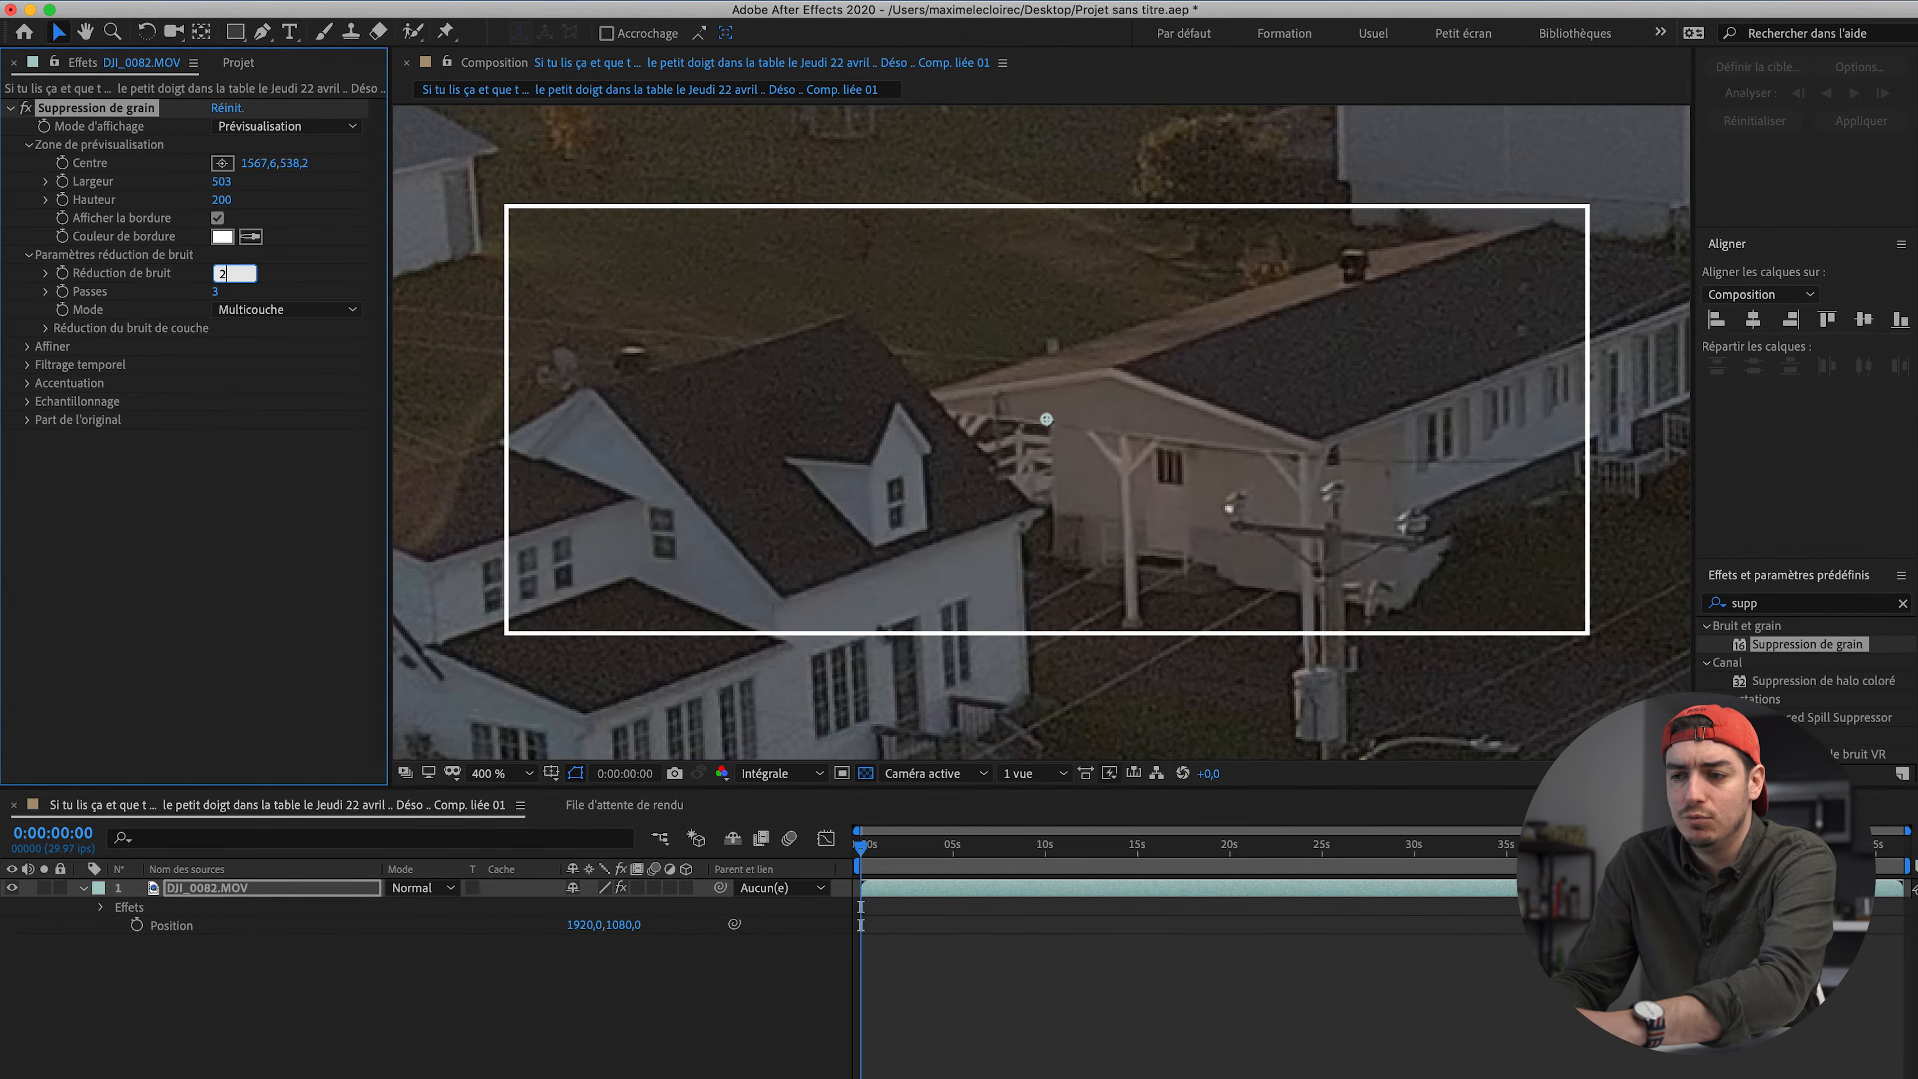
key("Return")
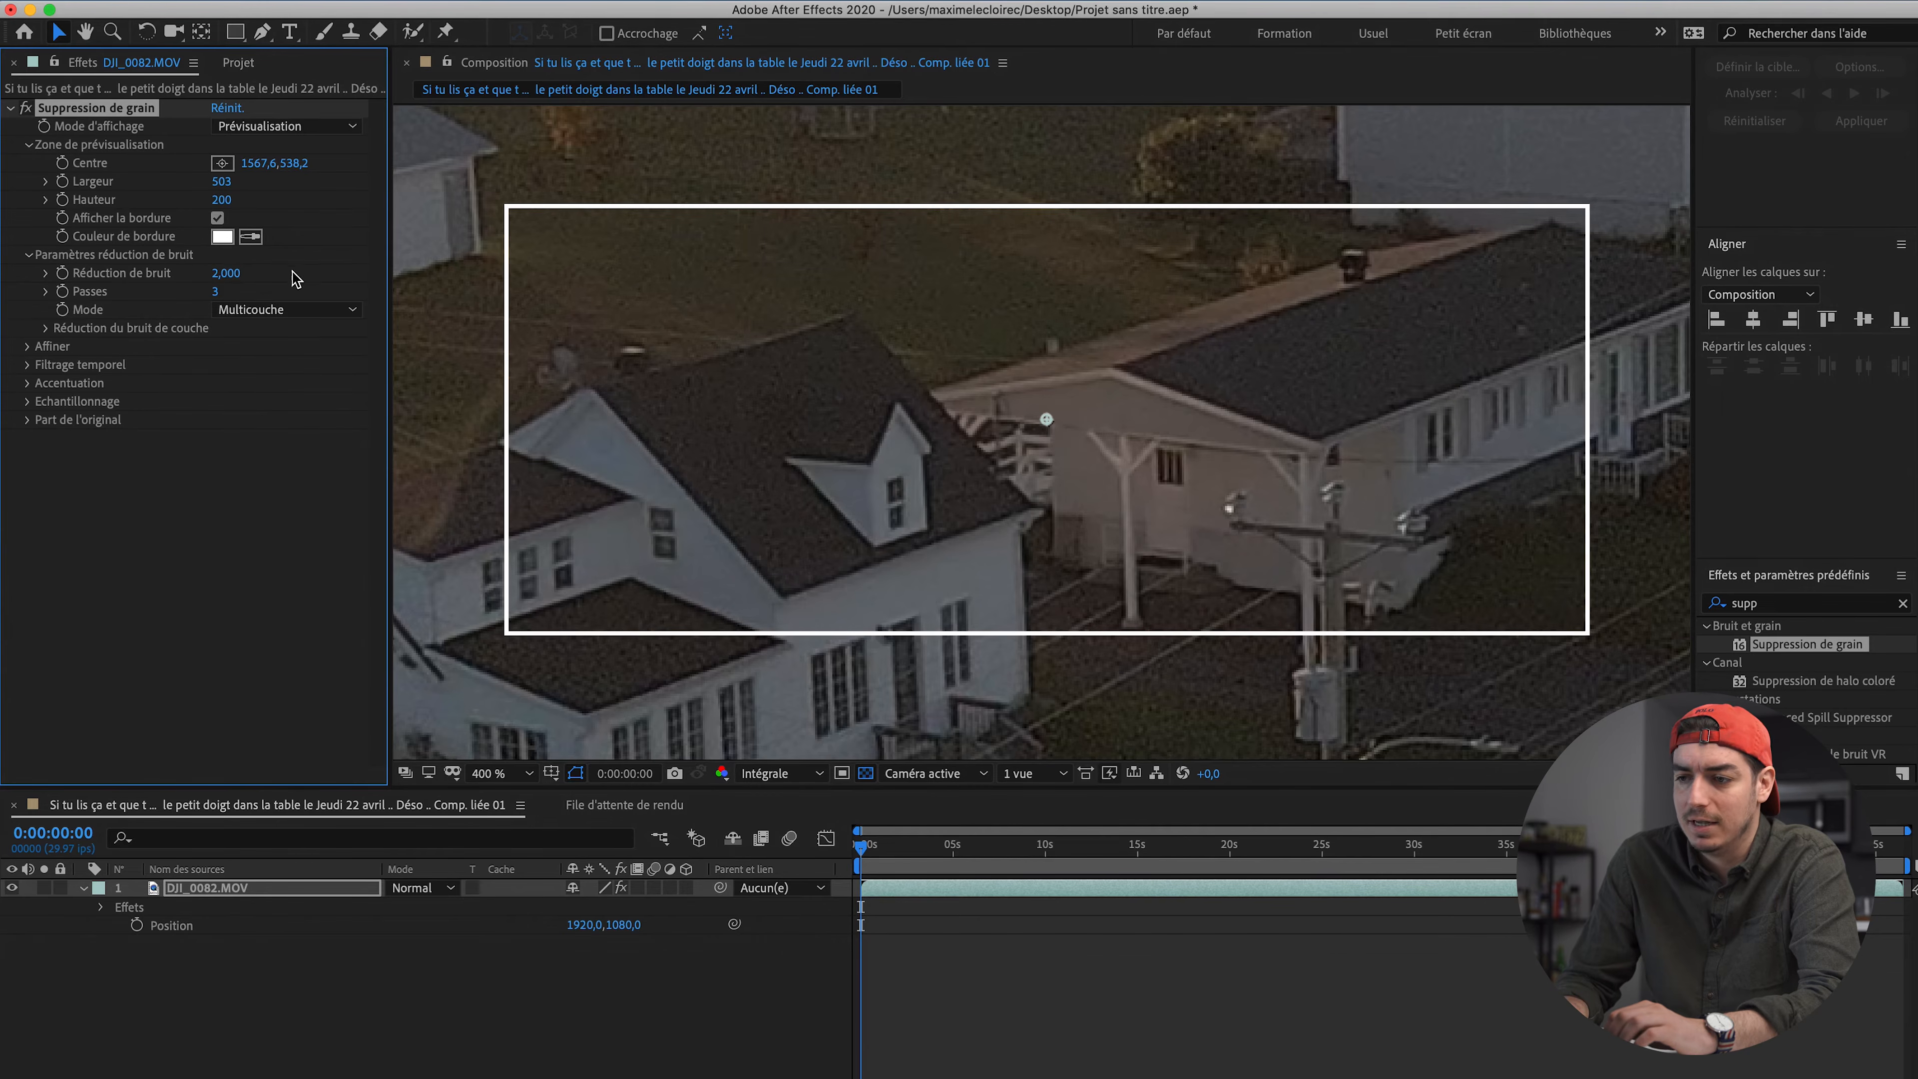
type("3")
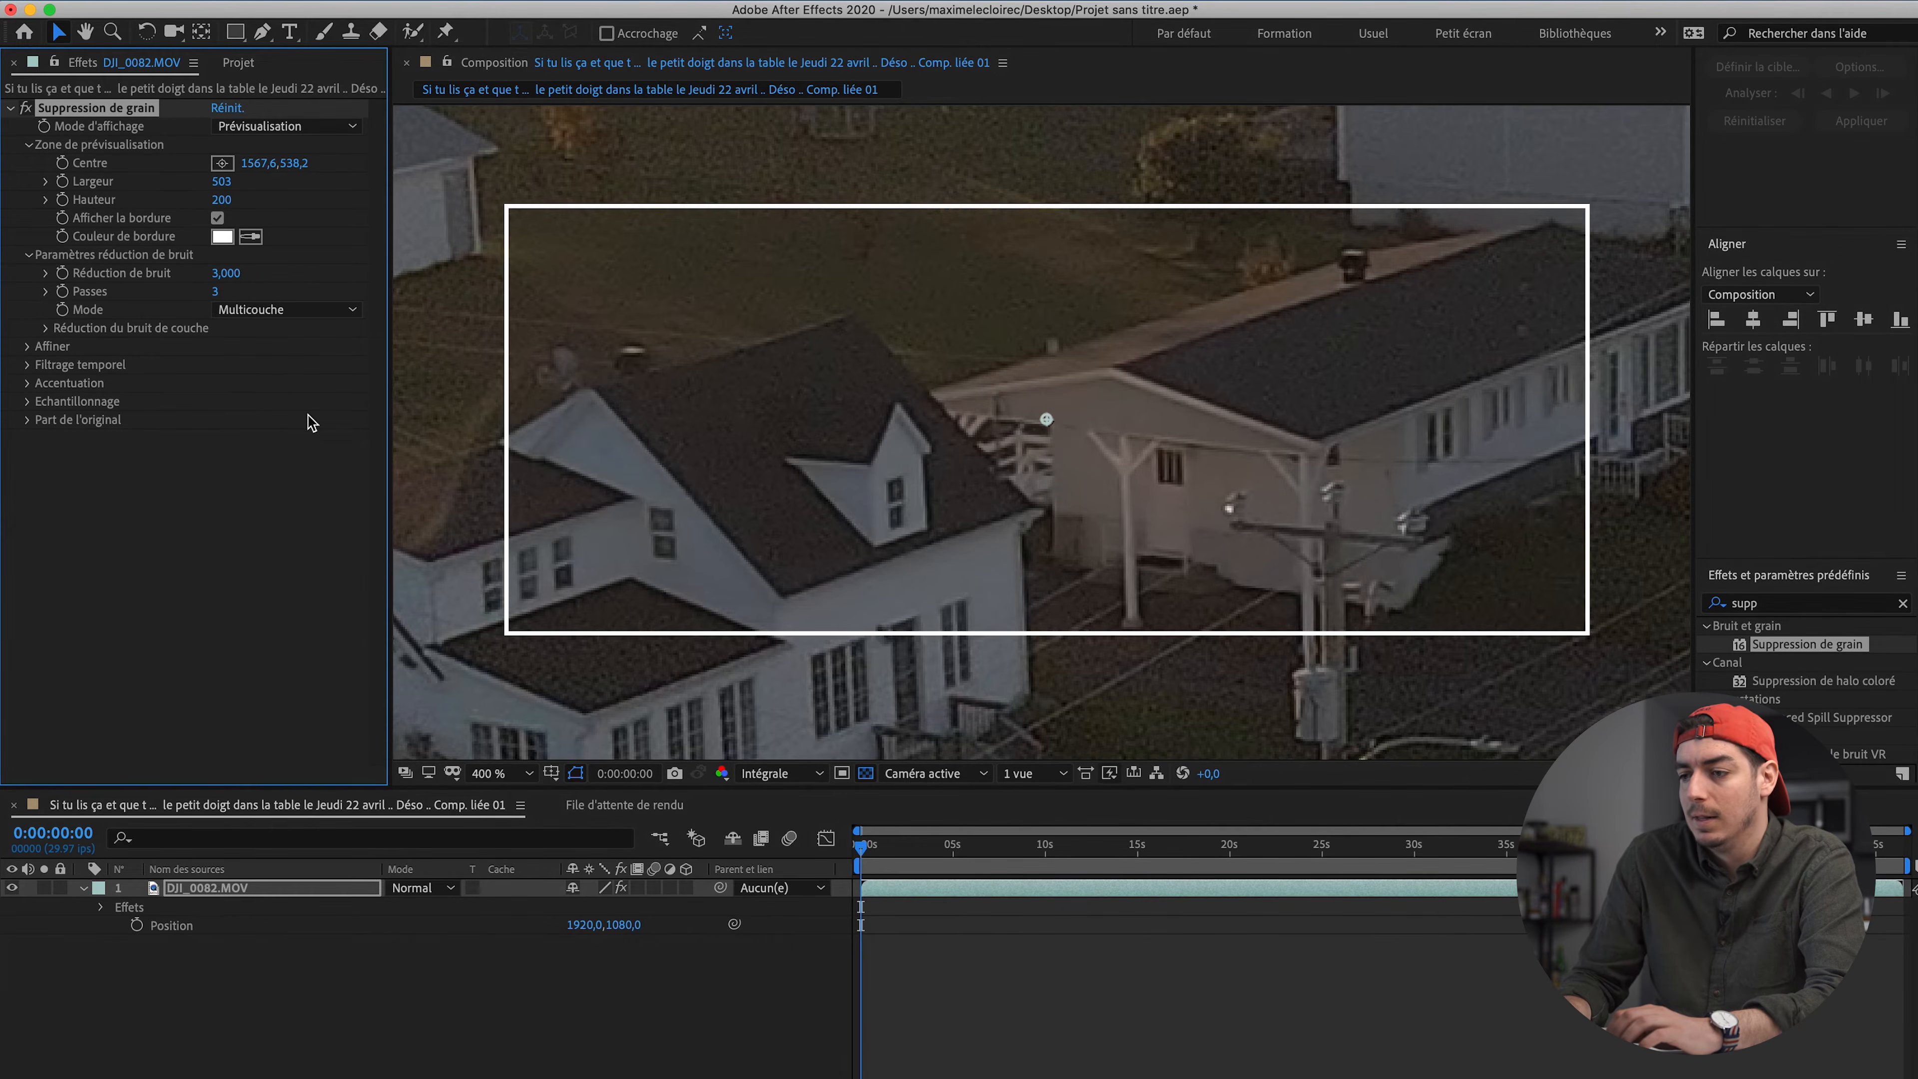
left_click(257, 499)
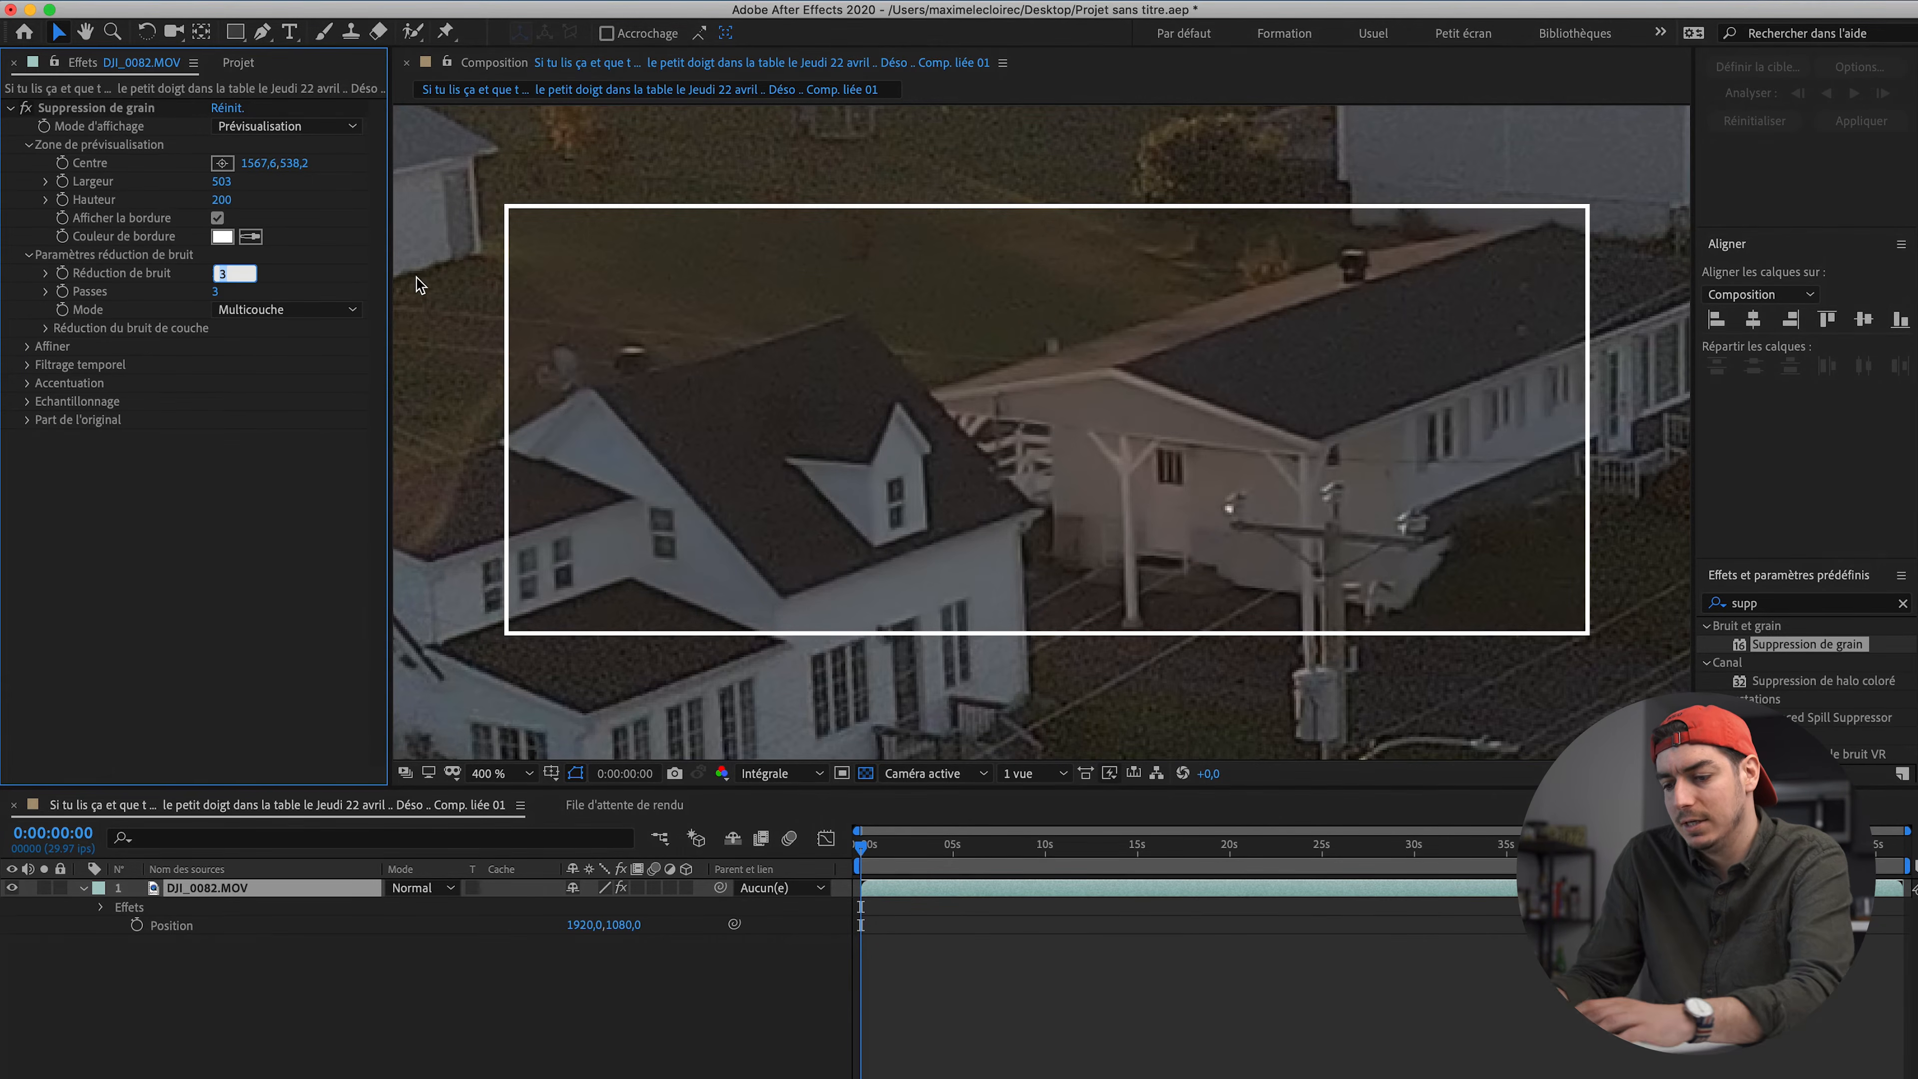
type("1")
key("Return")
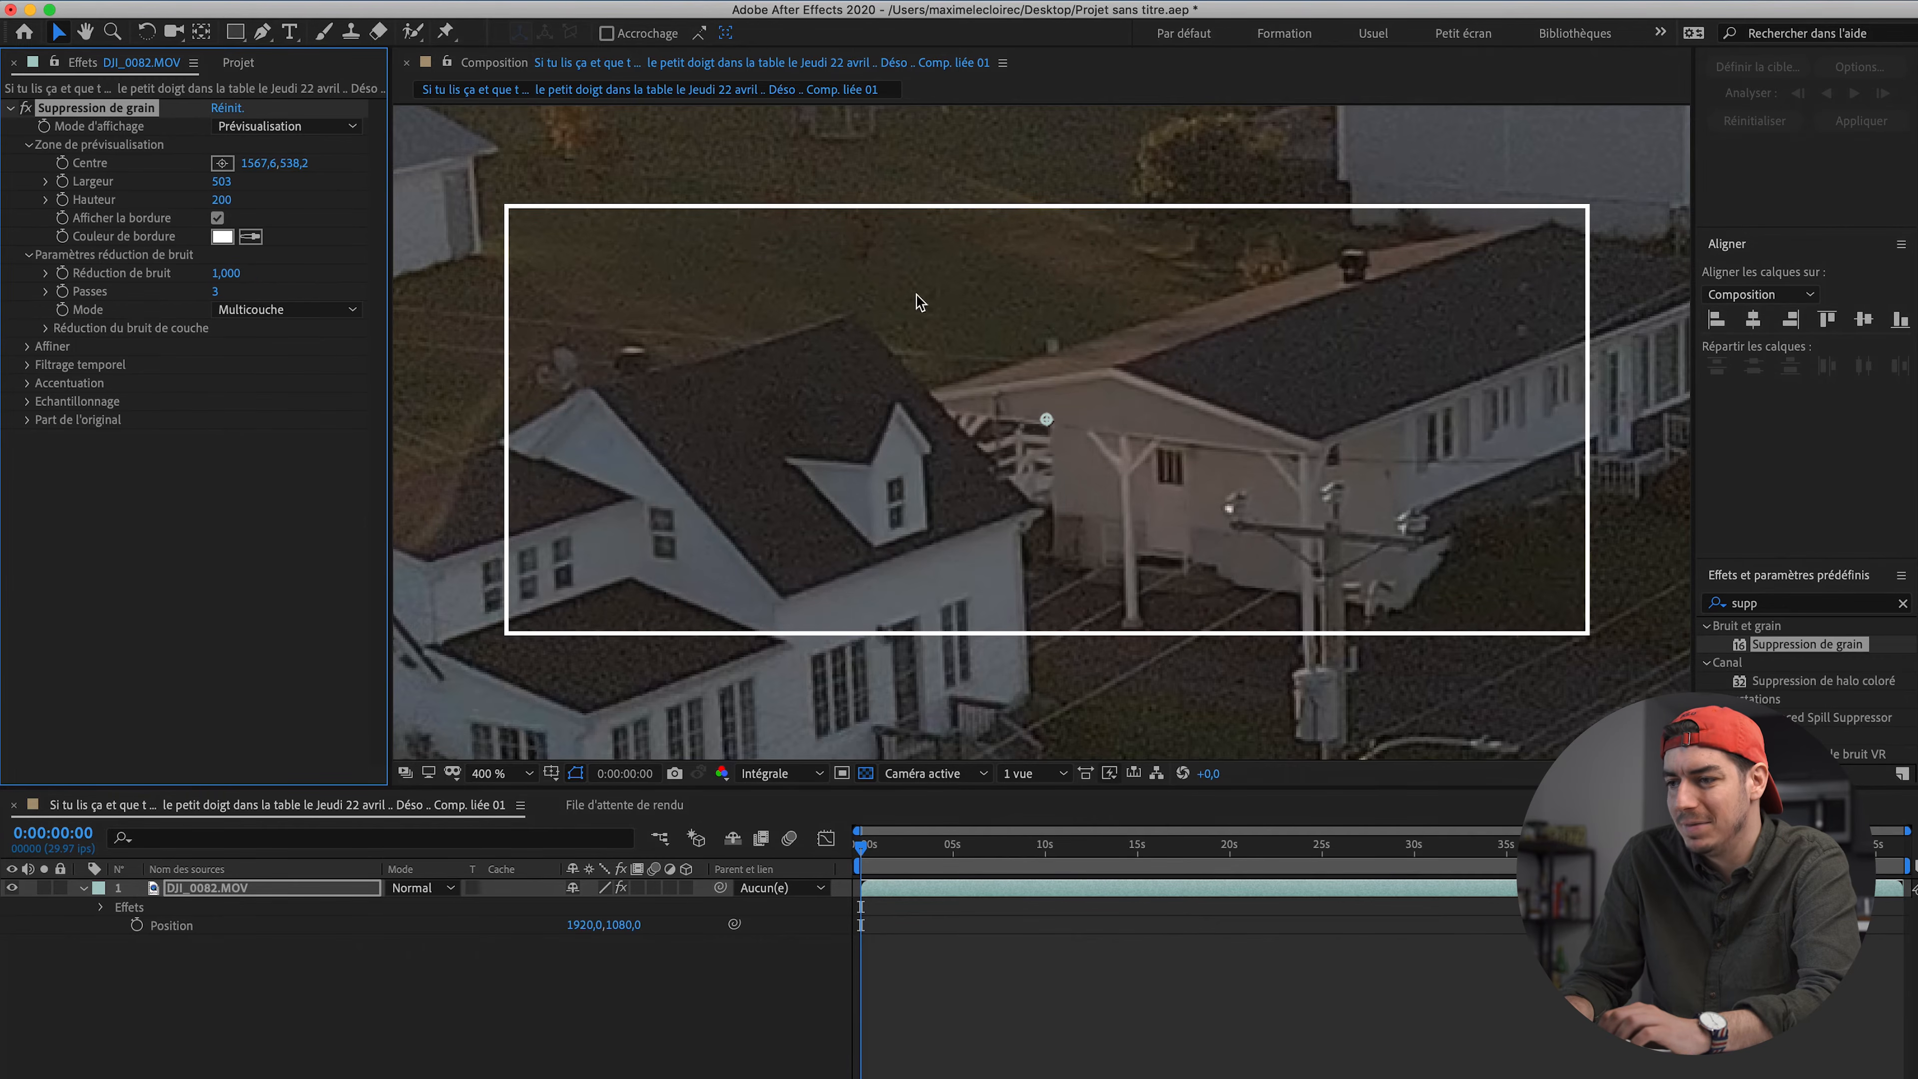
Step: Set the Réduction de bruit to 1,5 and compare the houses with the effect off and on
left_click(226, 273)
type("1,5")
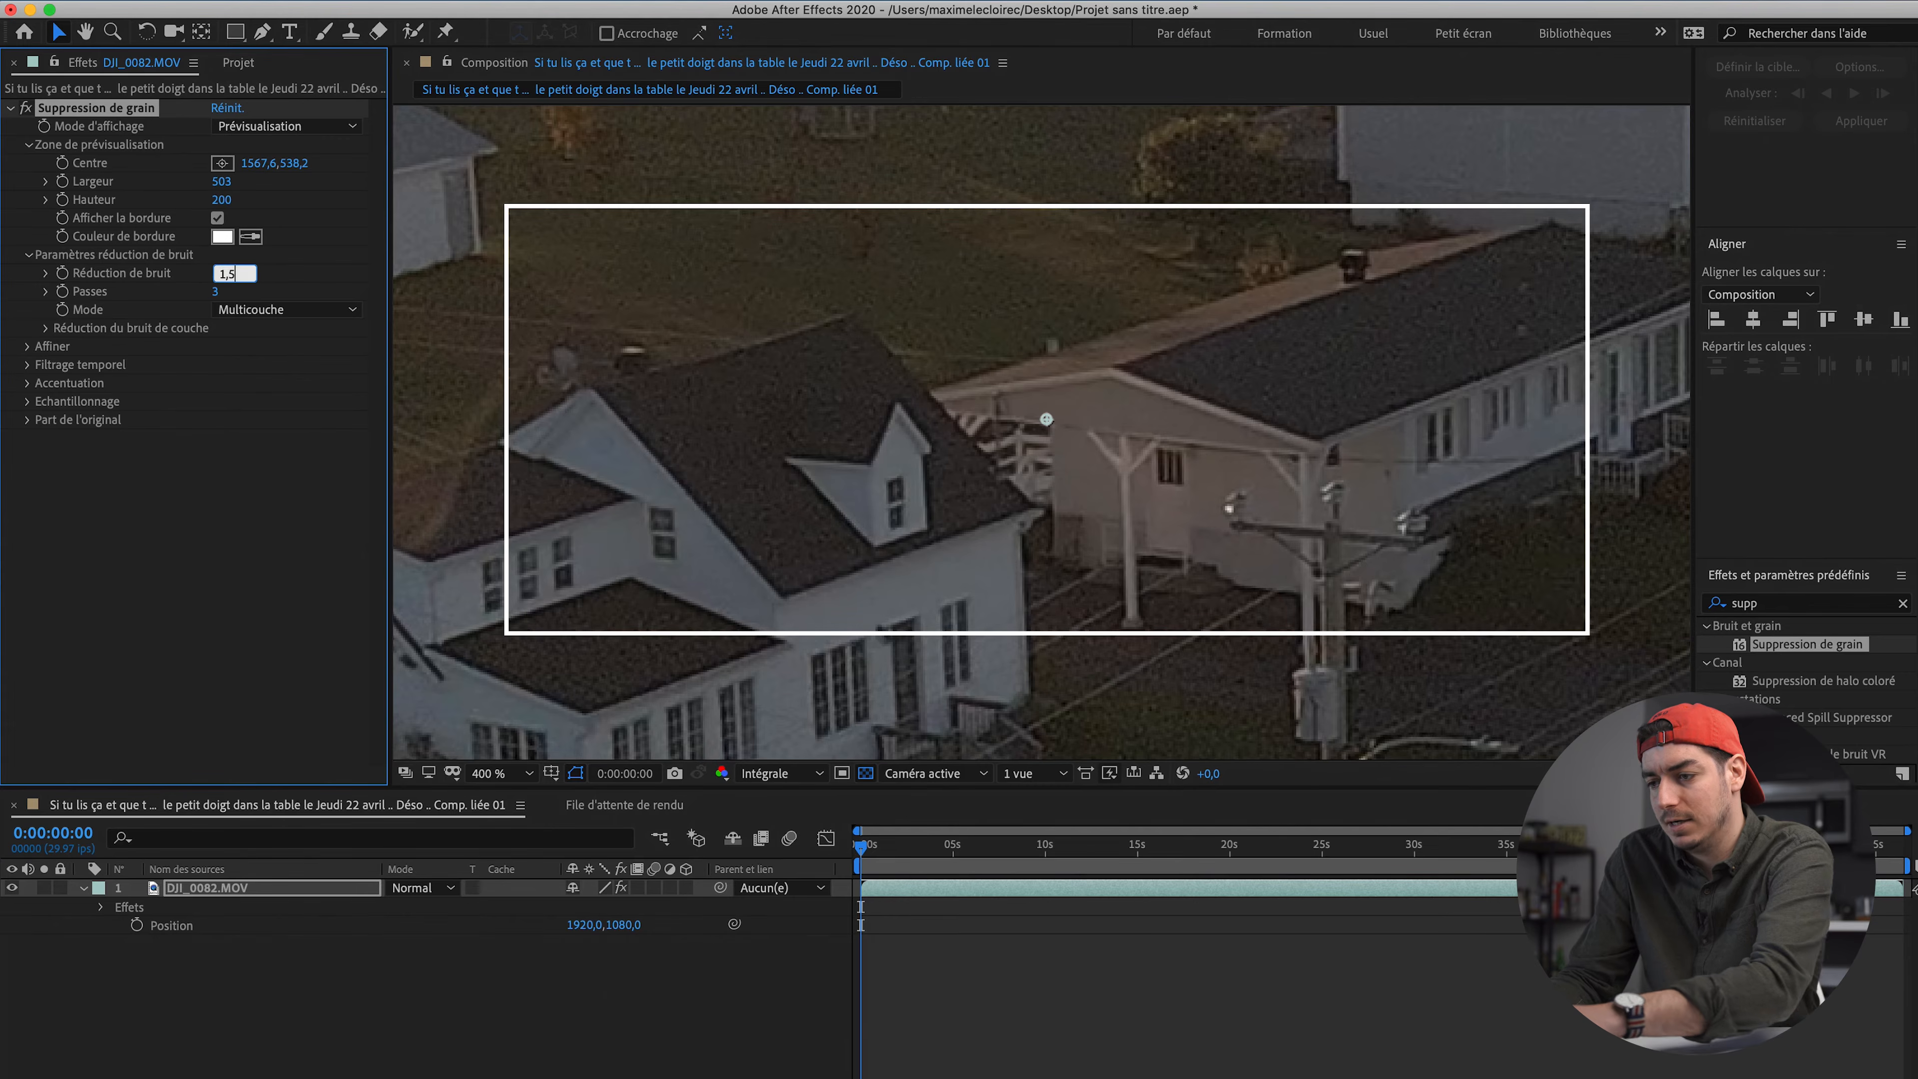
key("Return")
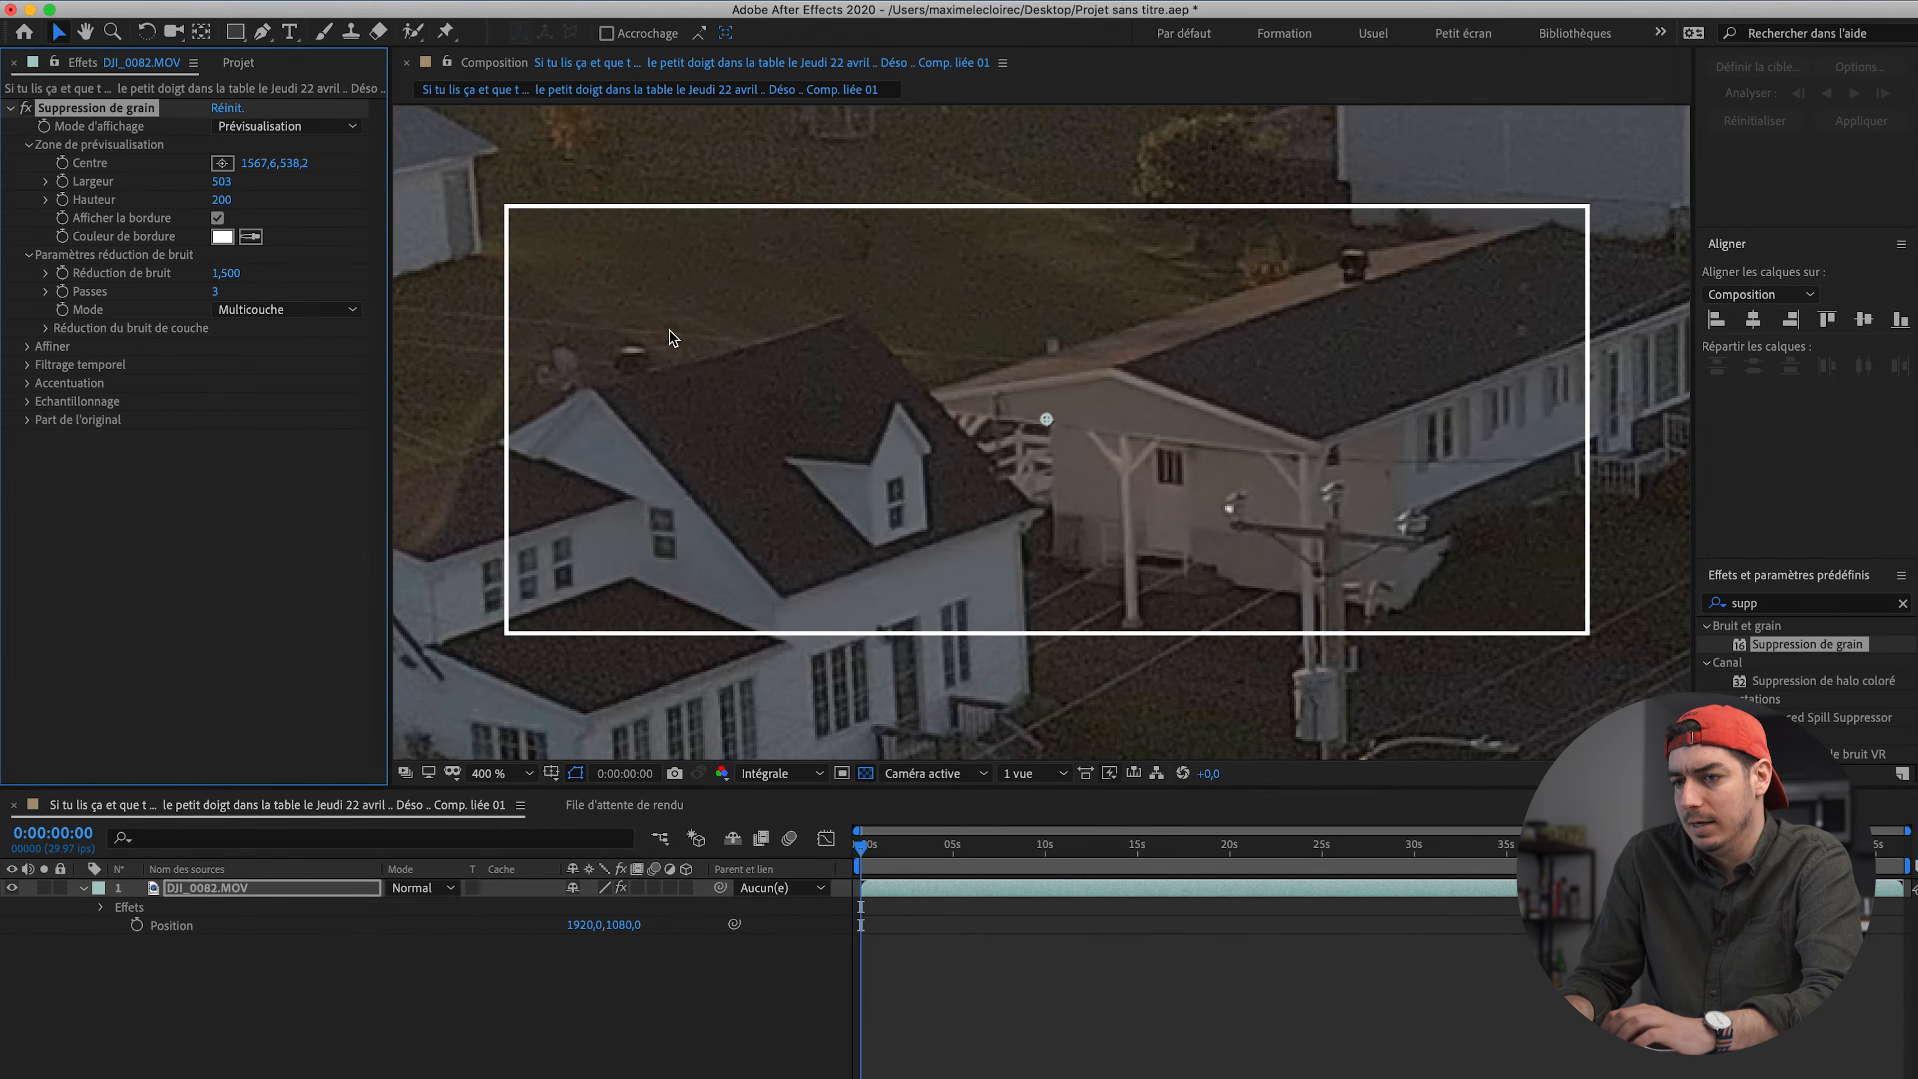
left_click(26, 108)
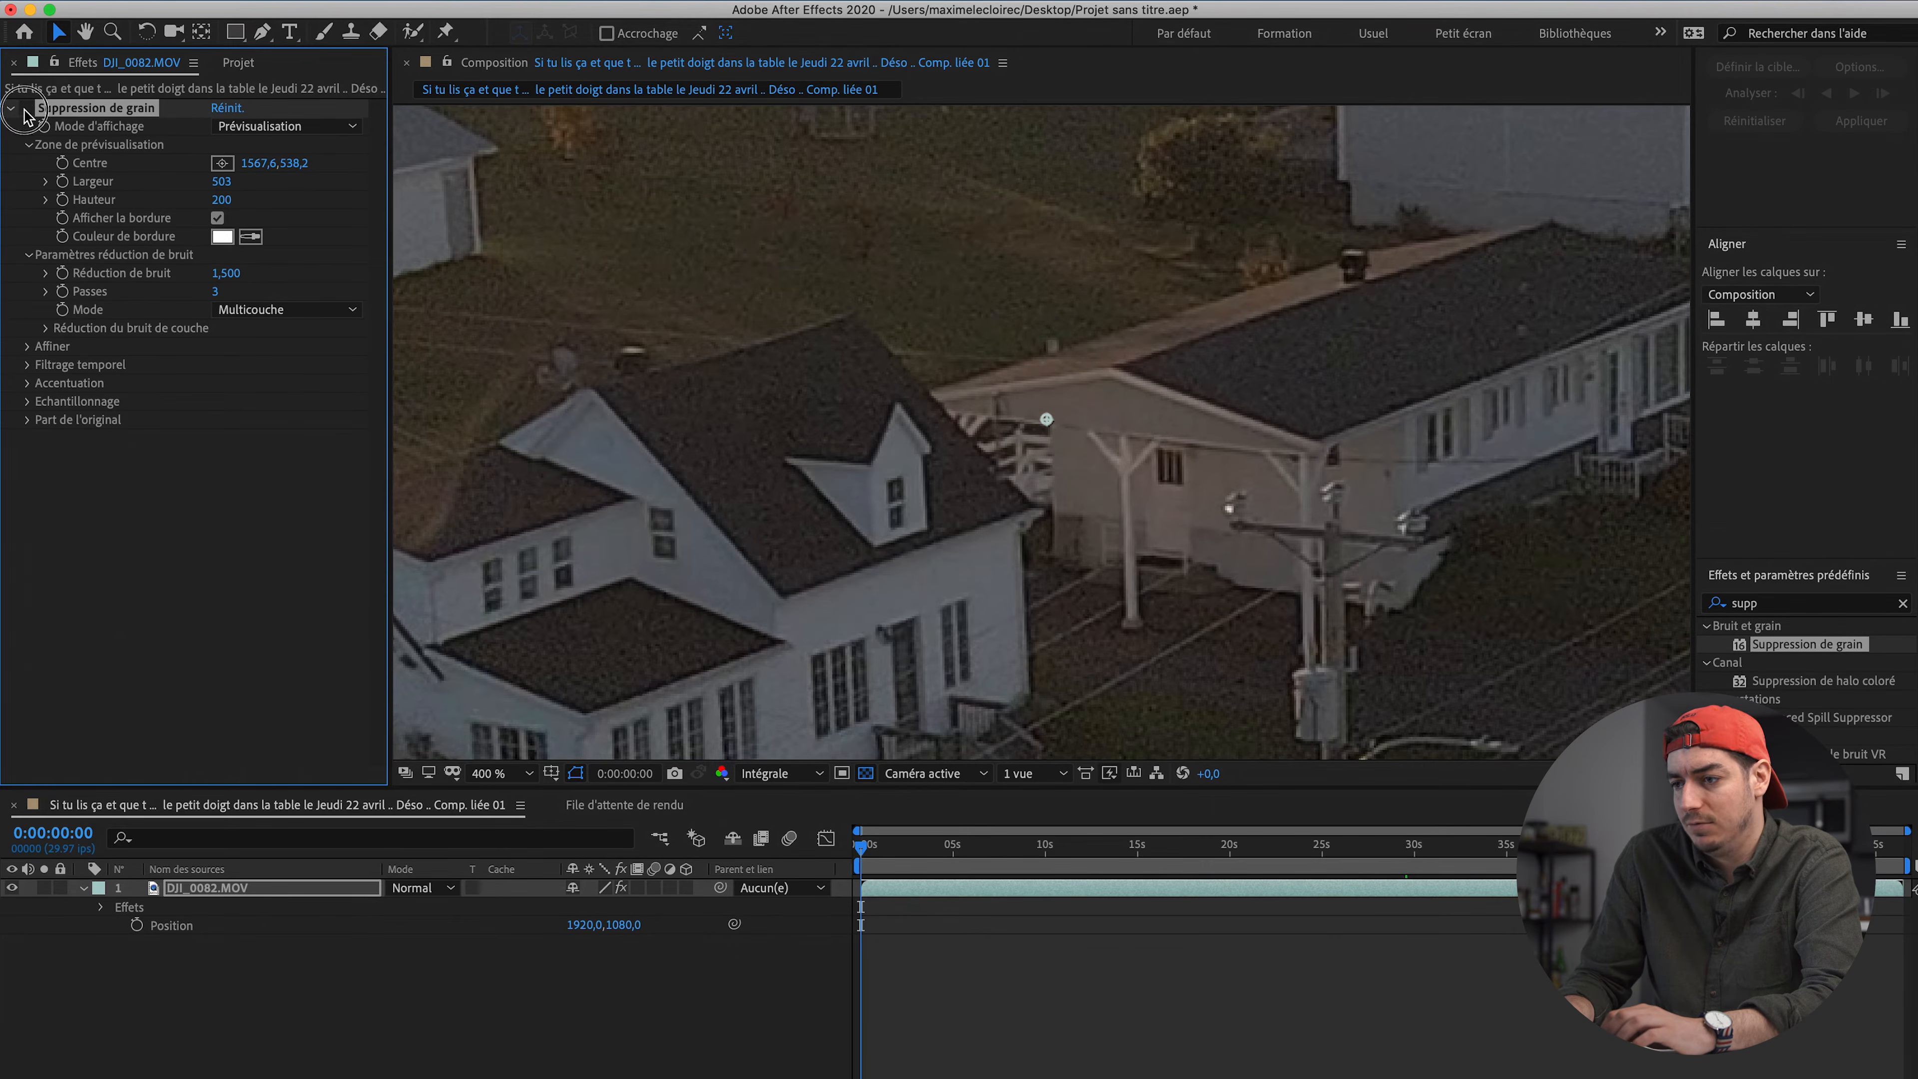
left_click(25, 108)
left_click(25, 108)
left_click(26, 108)
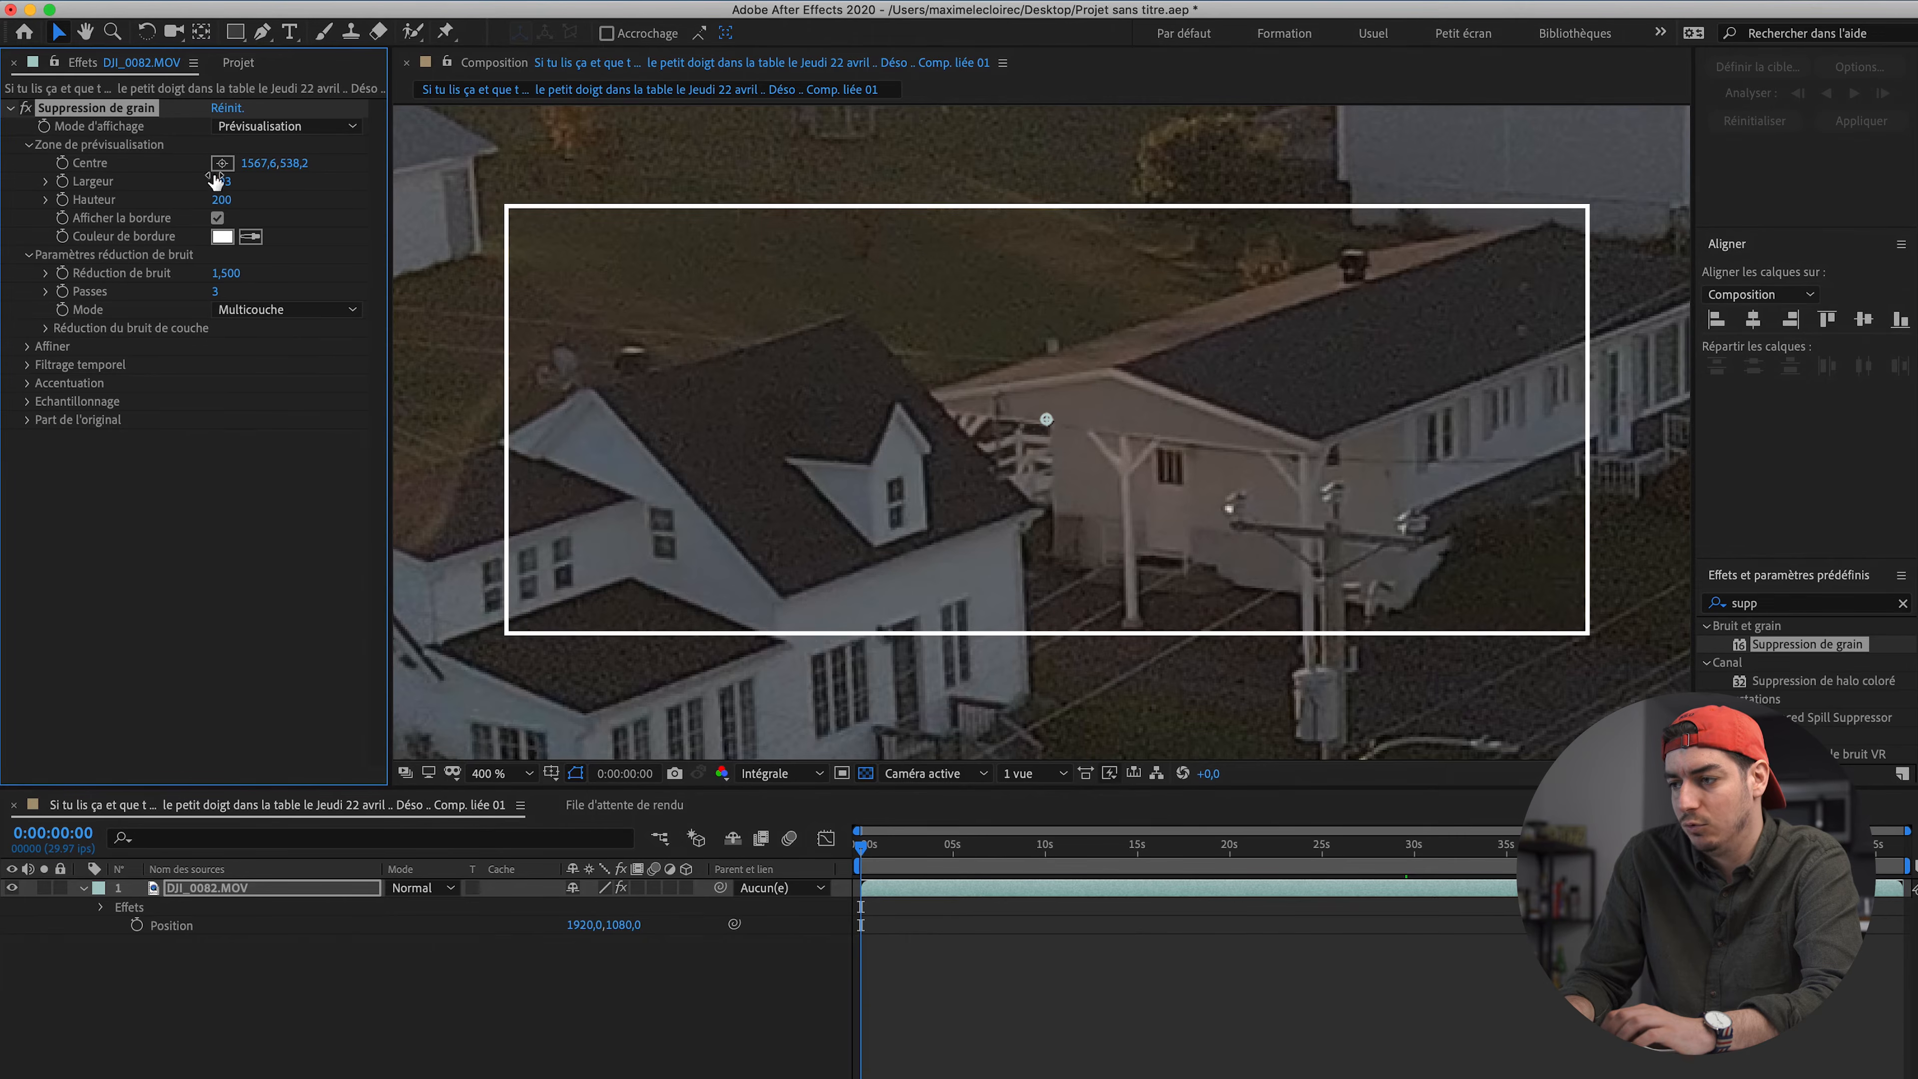
Step: Set the effect's Mode d'affichage to Résultat final and inspect the denoised houses up close
key("shift+slash")
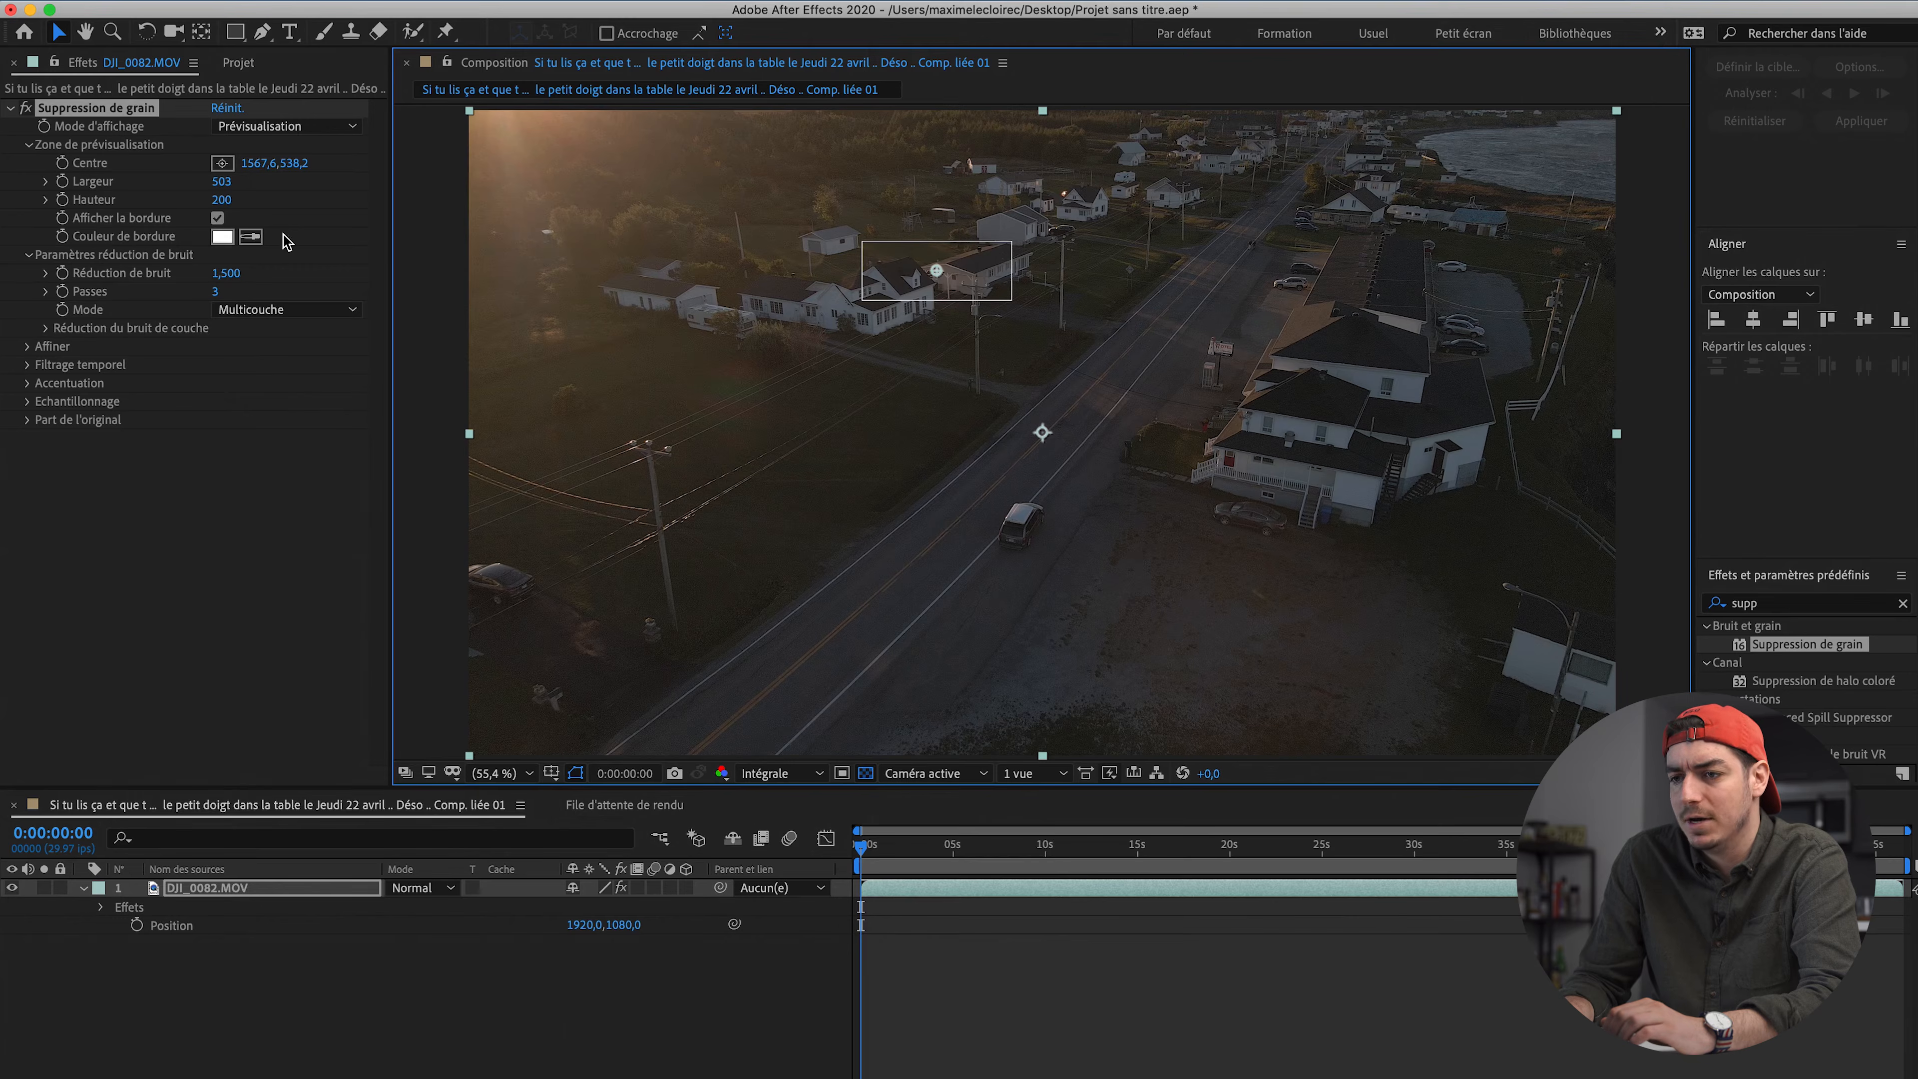
left_click(283, 128)
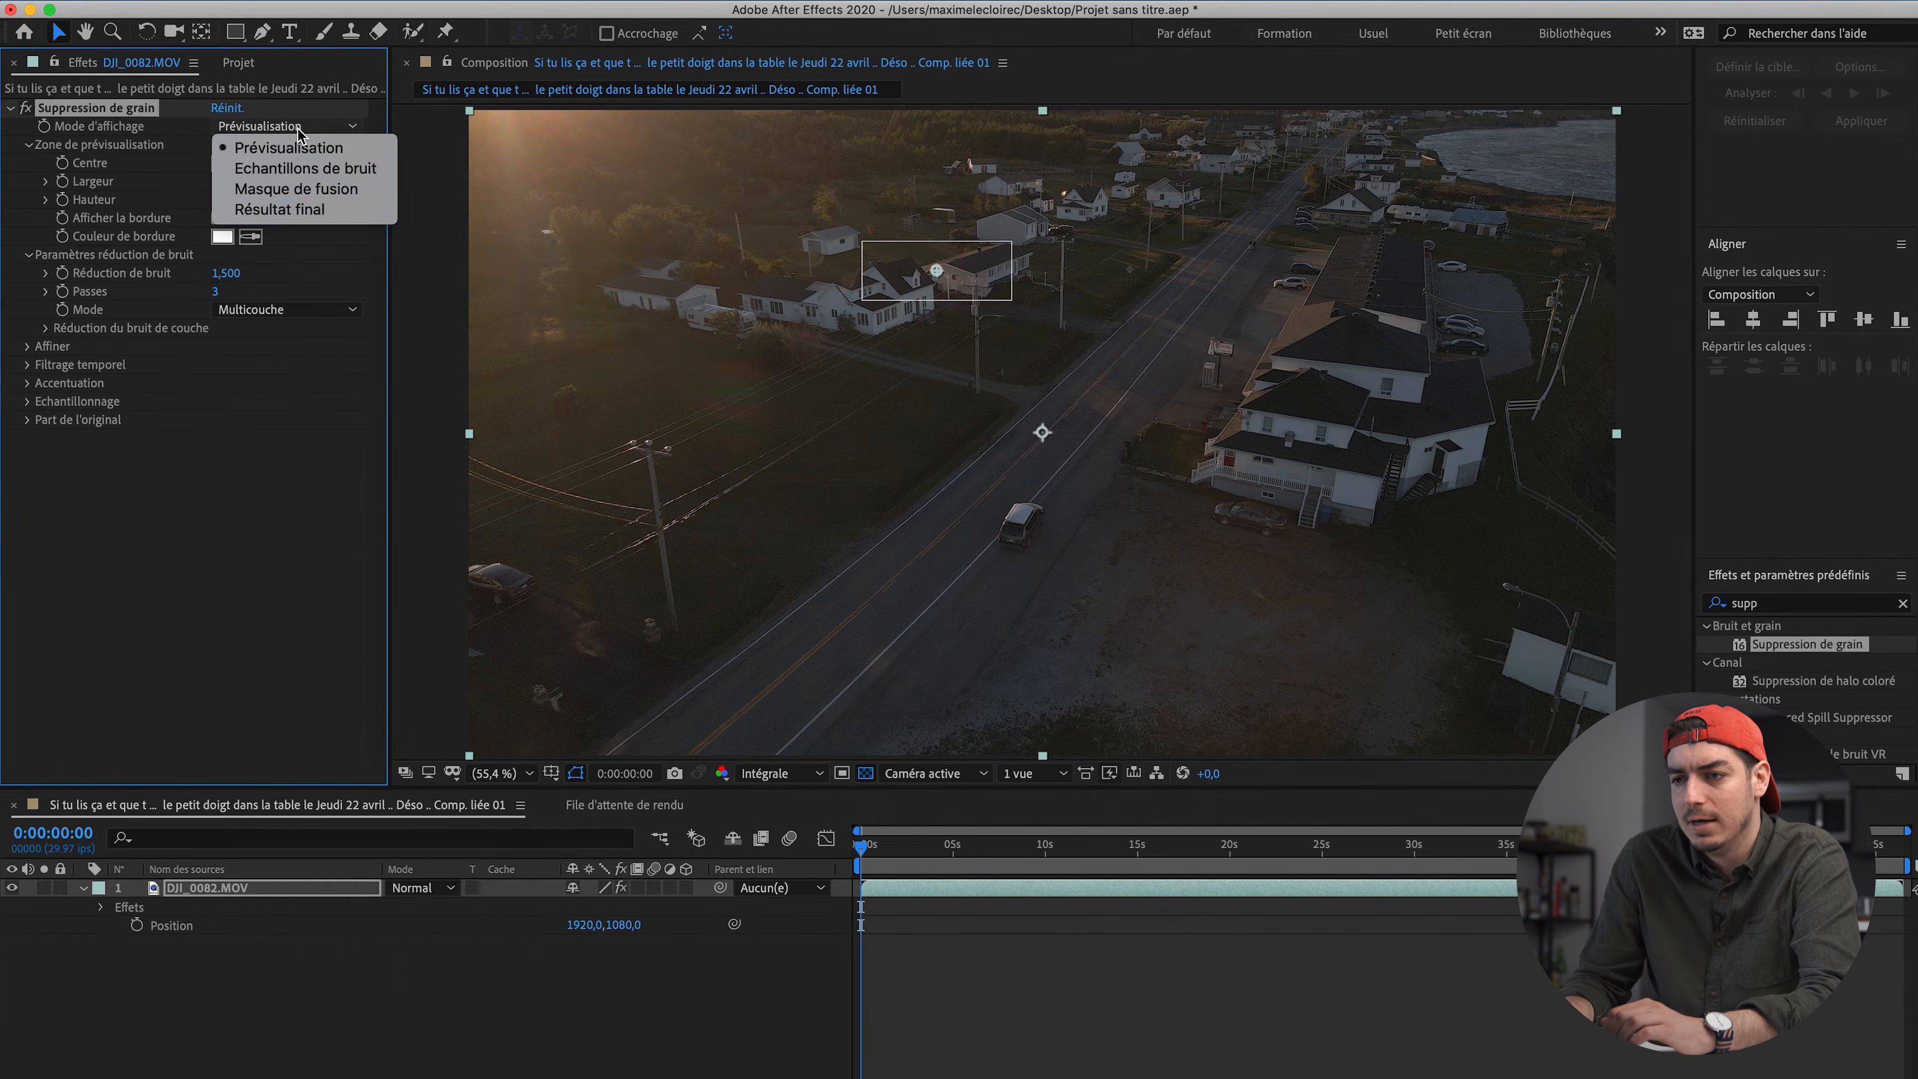
left_click(285, 212)
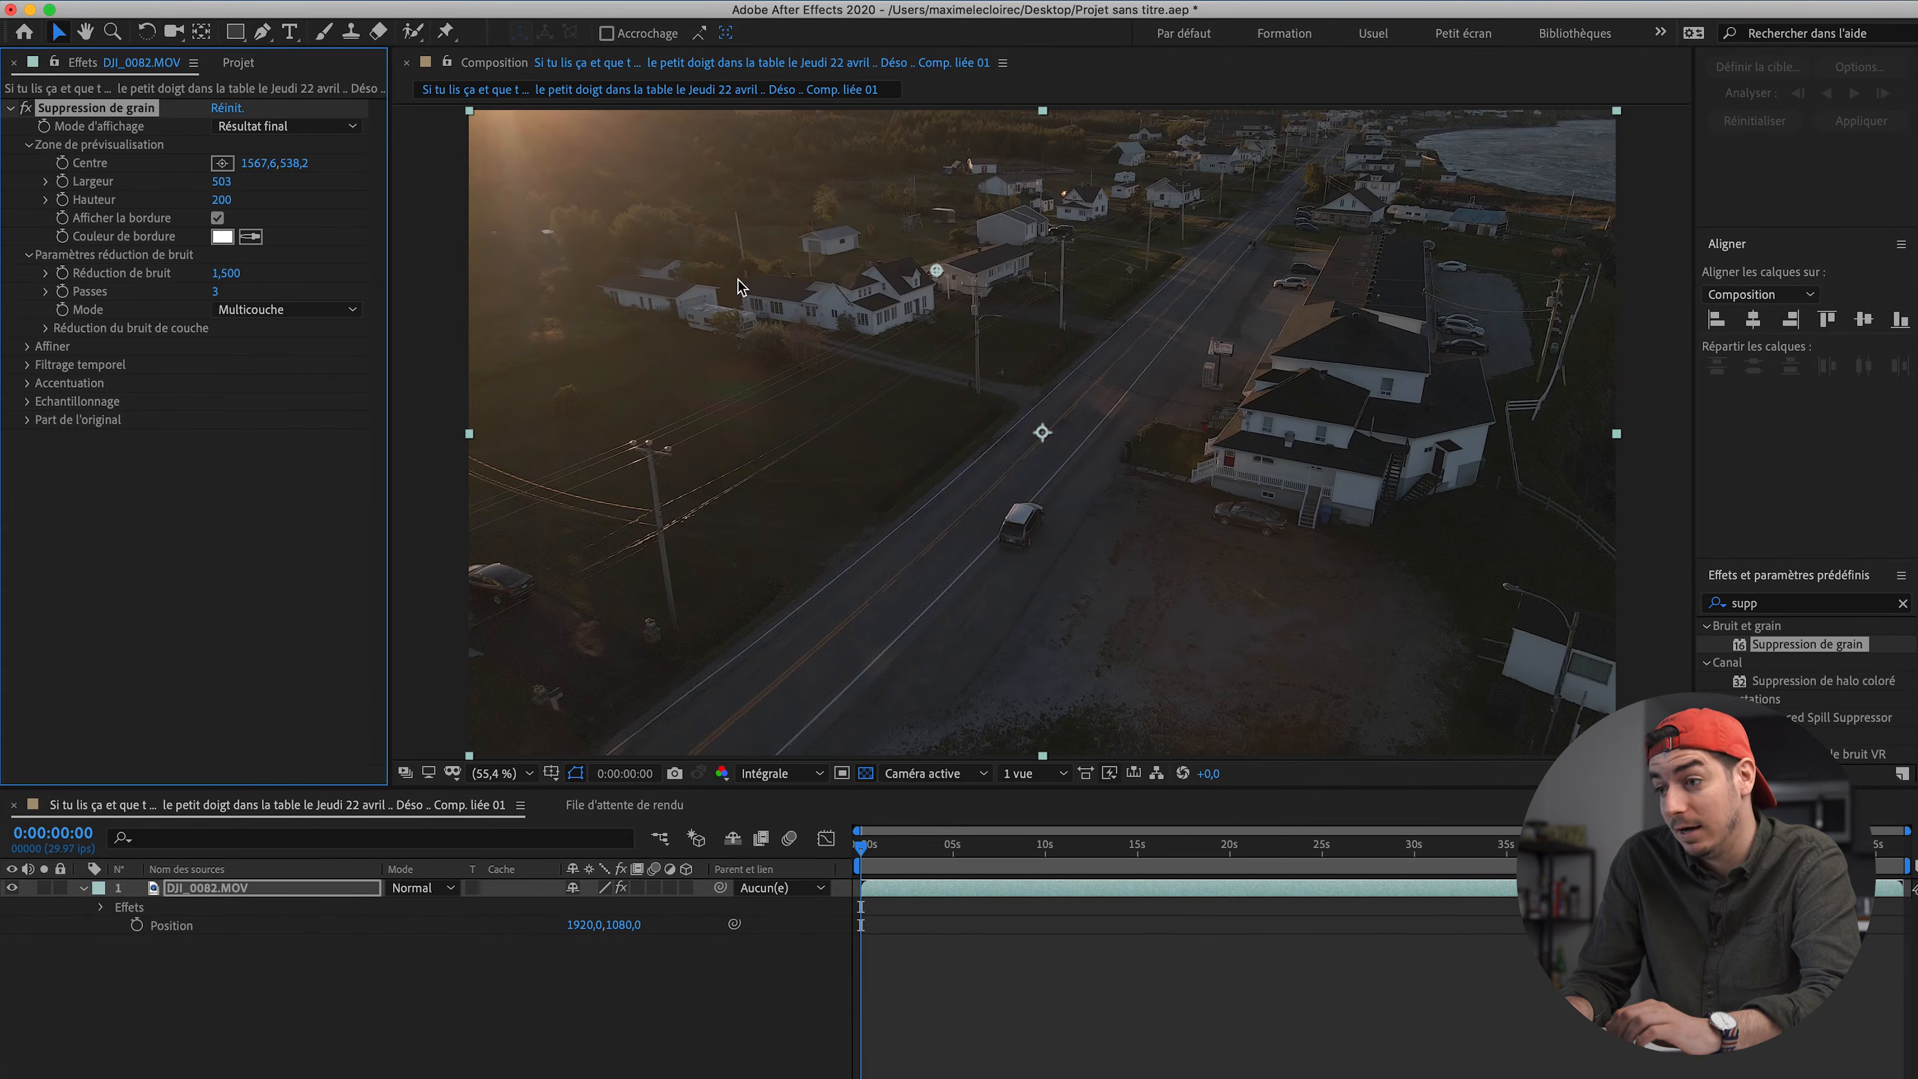
scroll(785, 275, "up", 3)
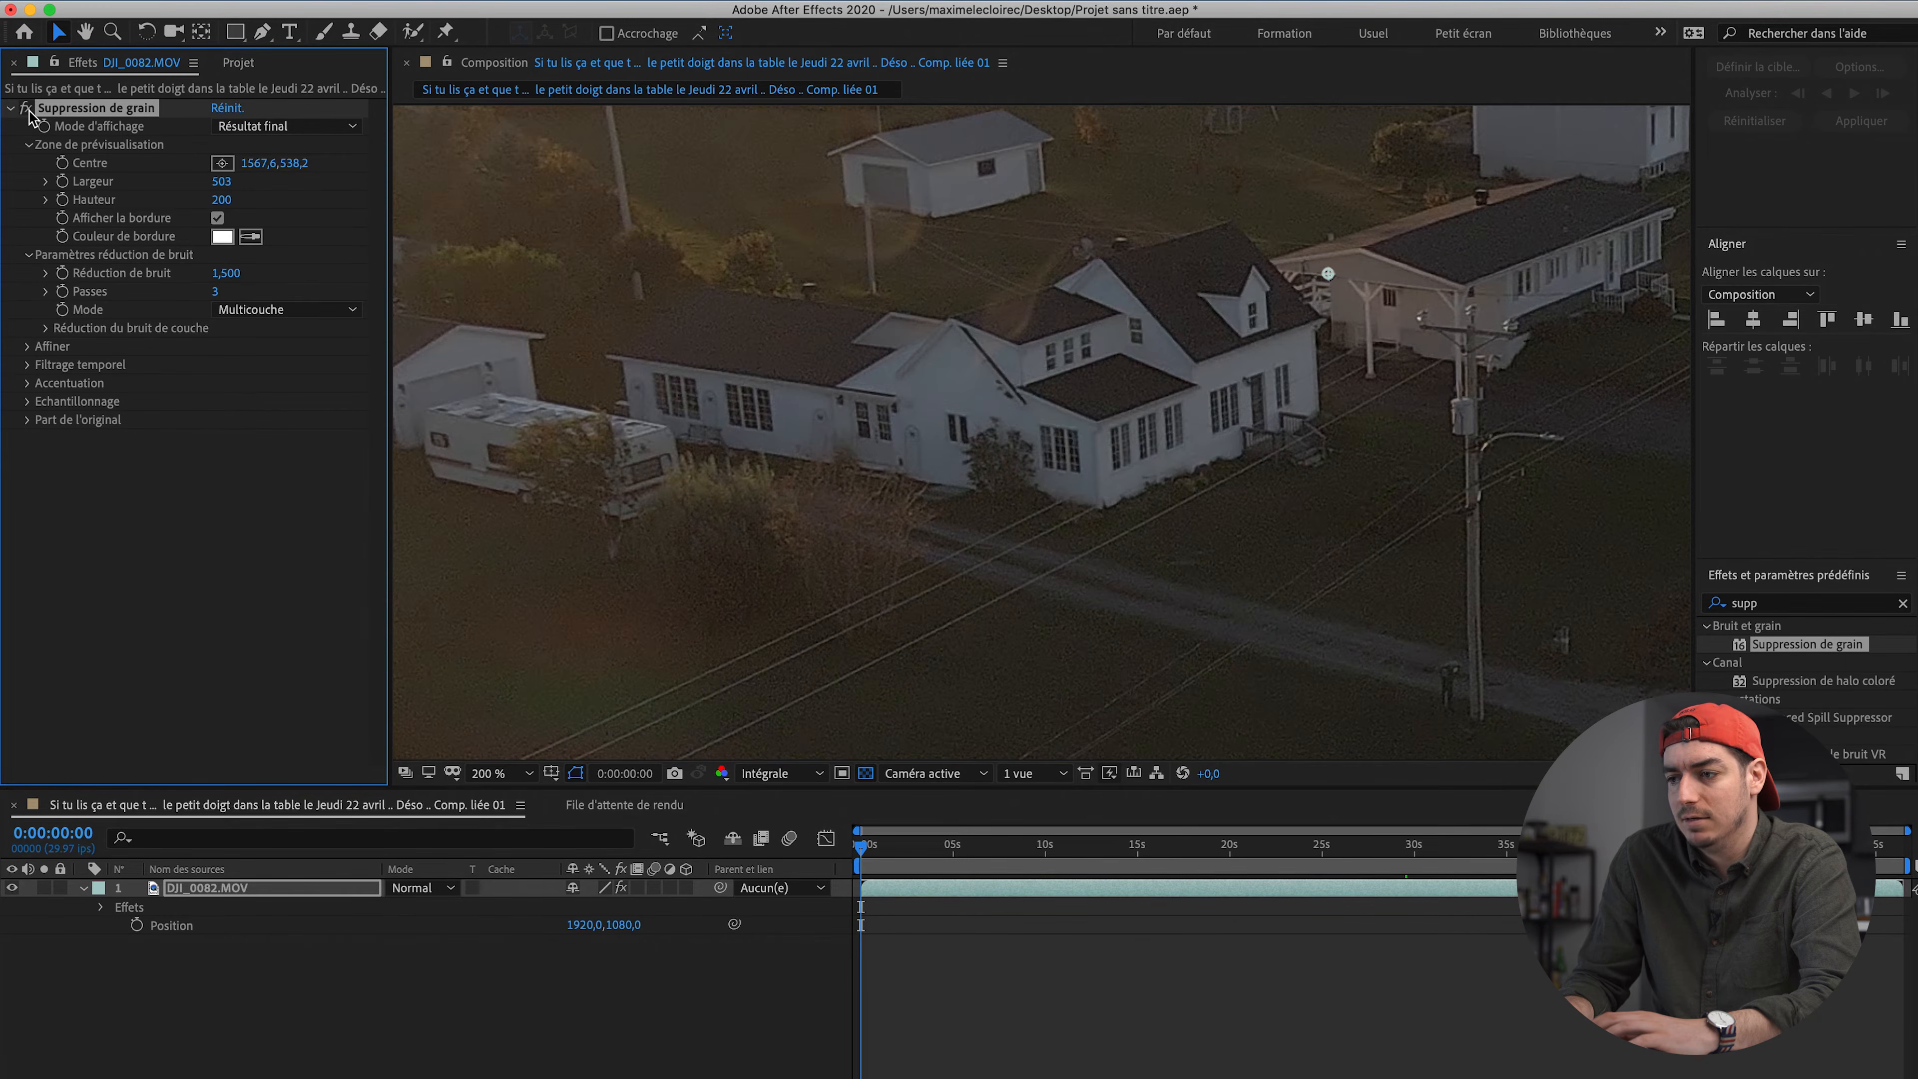
scroll(910, 334, "down", 4)
scroll(866, 301, "up", 4)
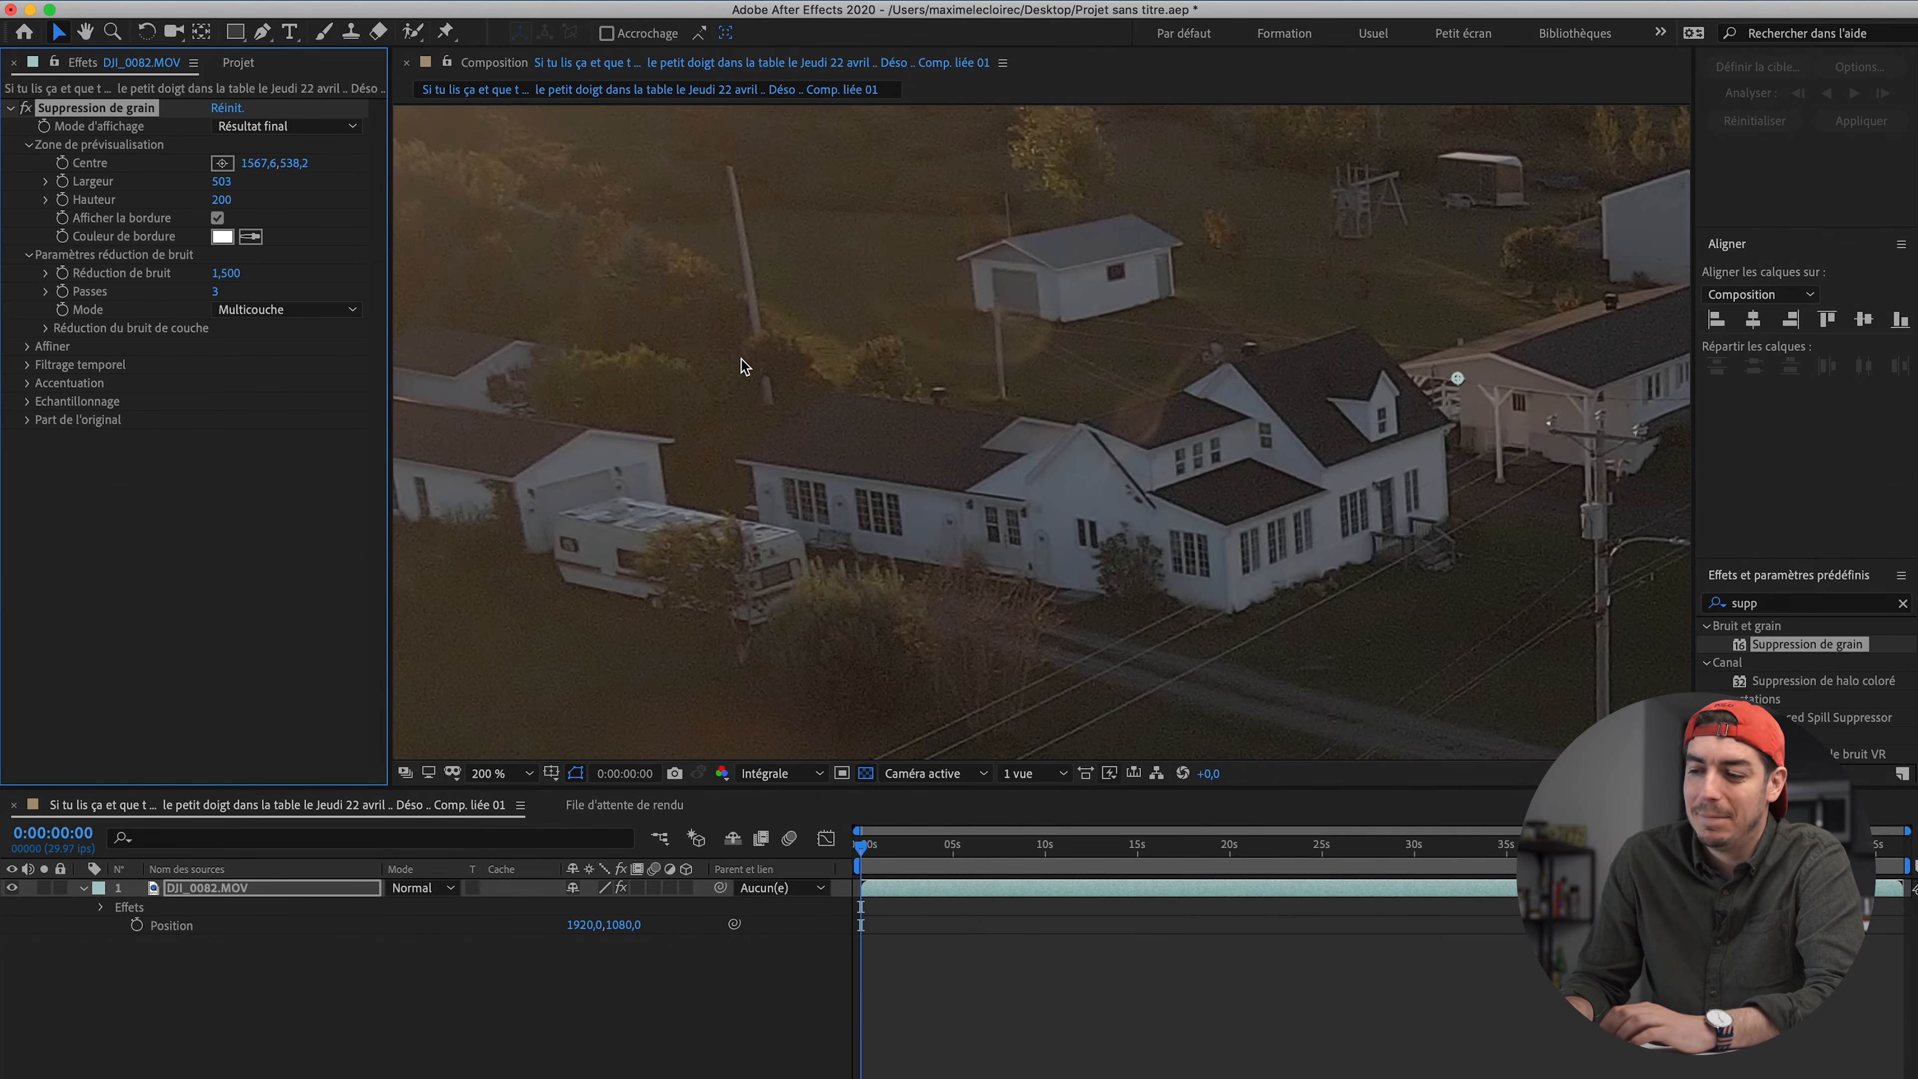
Step: Save the After Effects project and return to the Test sequence in Premiere Pro
left_click(933, 1028)
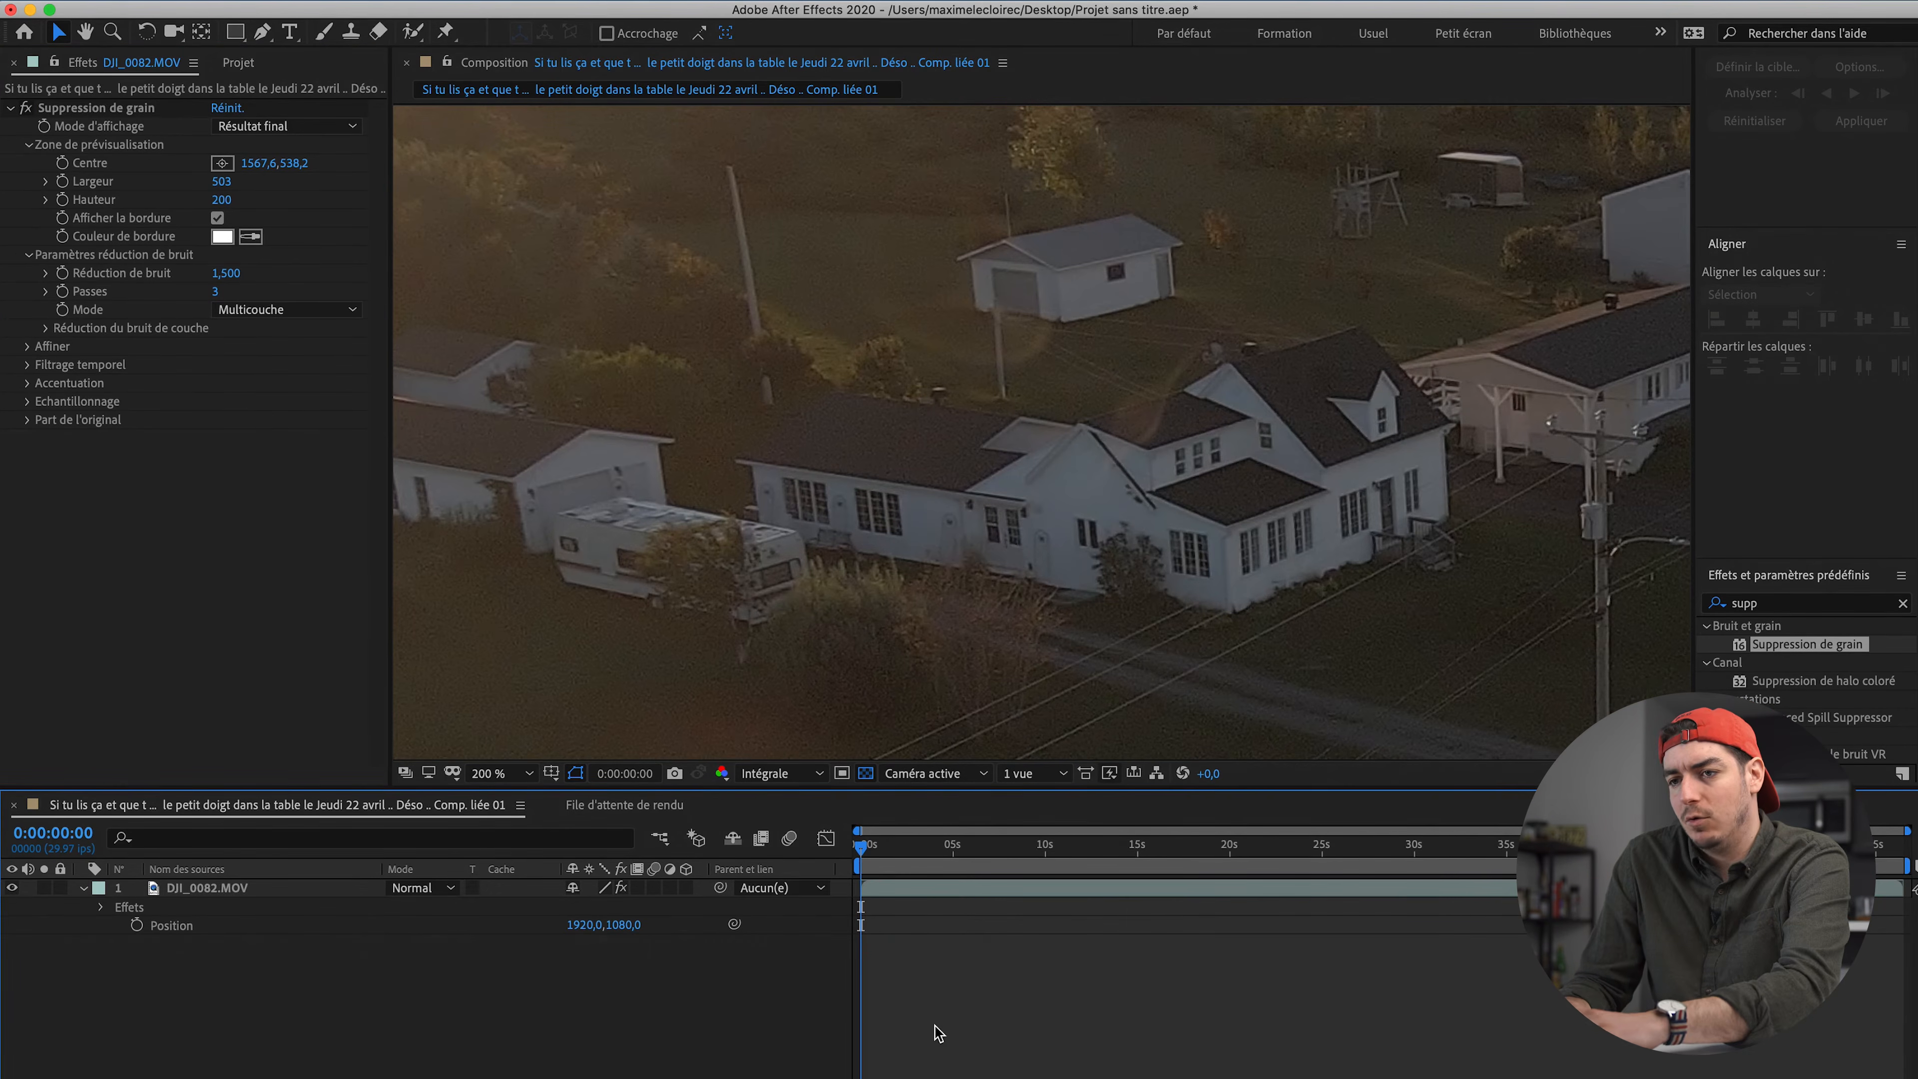
key("super+s")
left_click(10, 10)
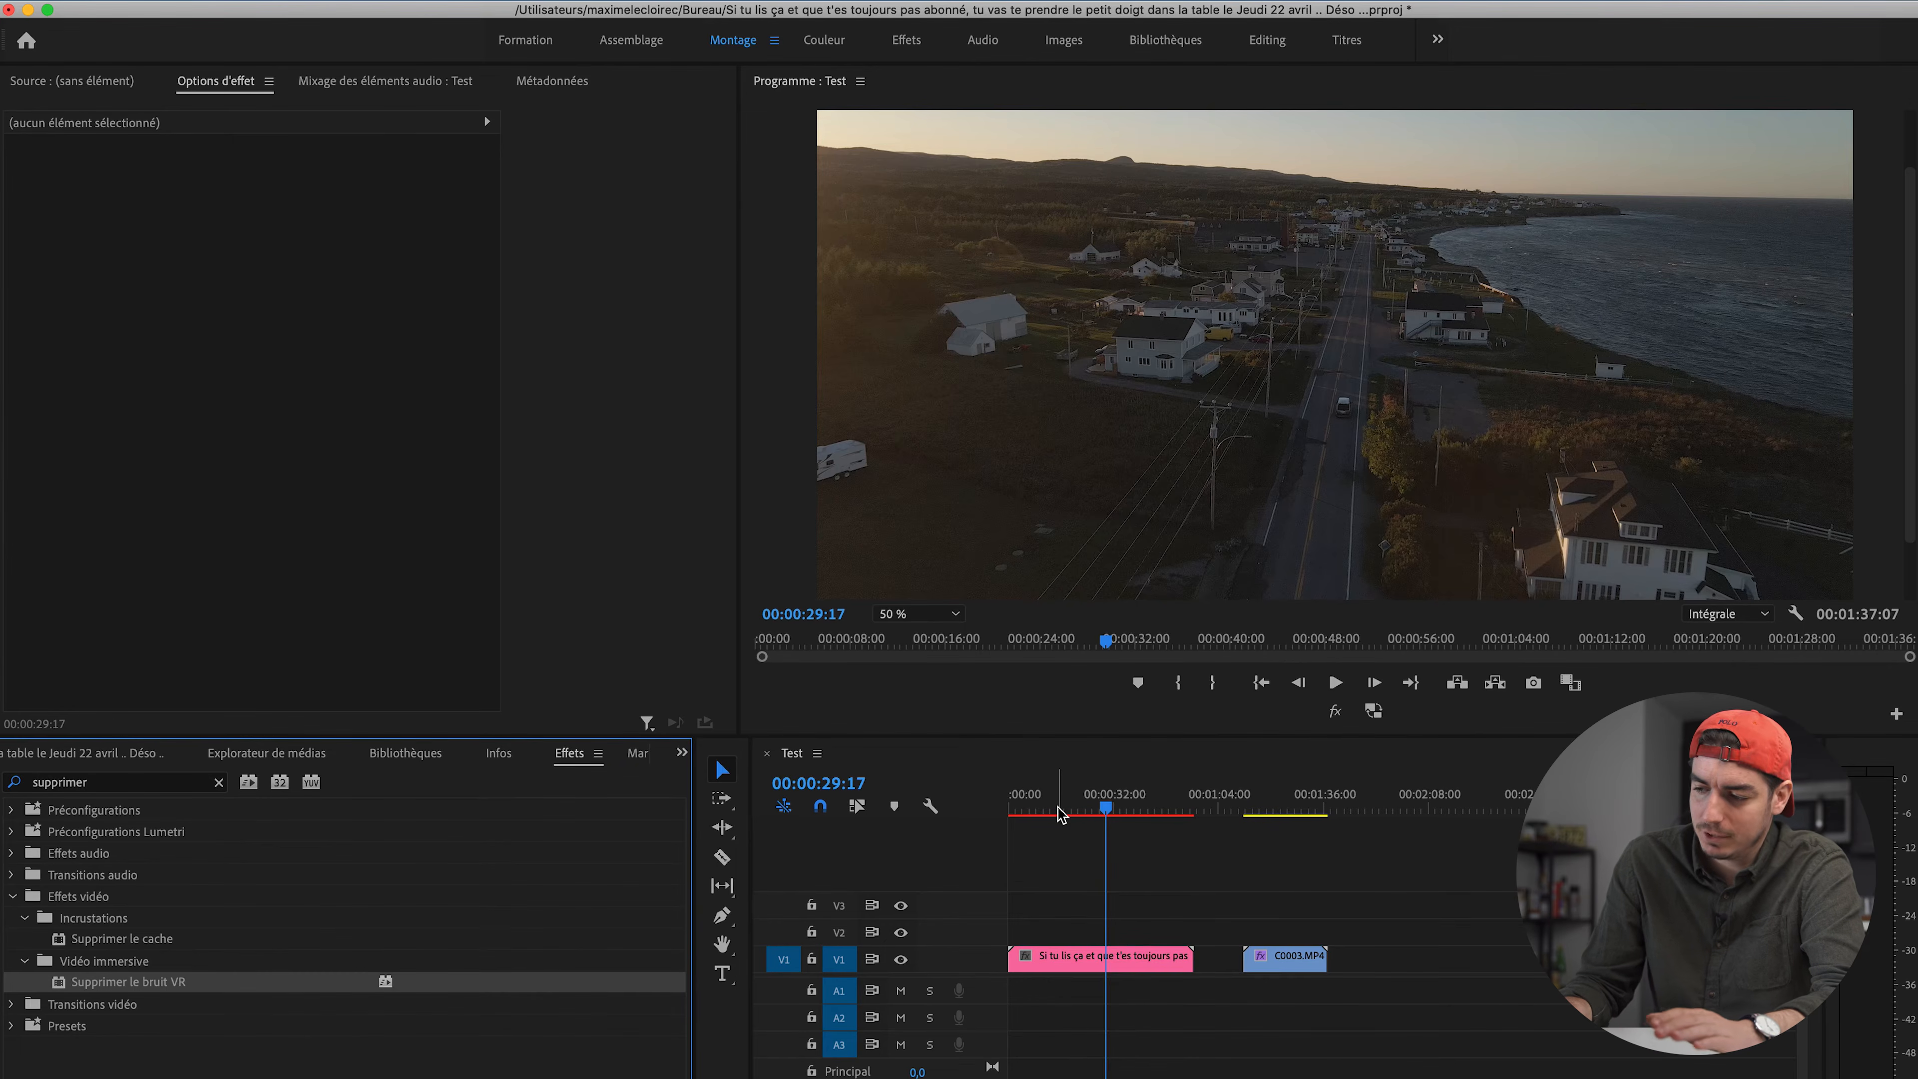
Step: Place the playhead at 00:00:08:16 over the linked composition and start rendering the Test sequence preview
mouse_move(1059, 814)
left_mouse_down()
mouse_move(1008, 810)
mouse_move(1040, 812)
left_mouse_up()
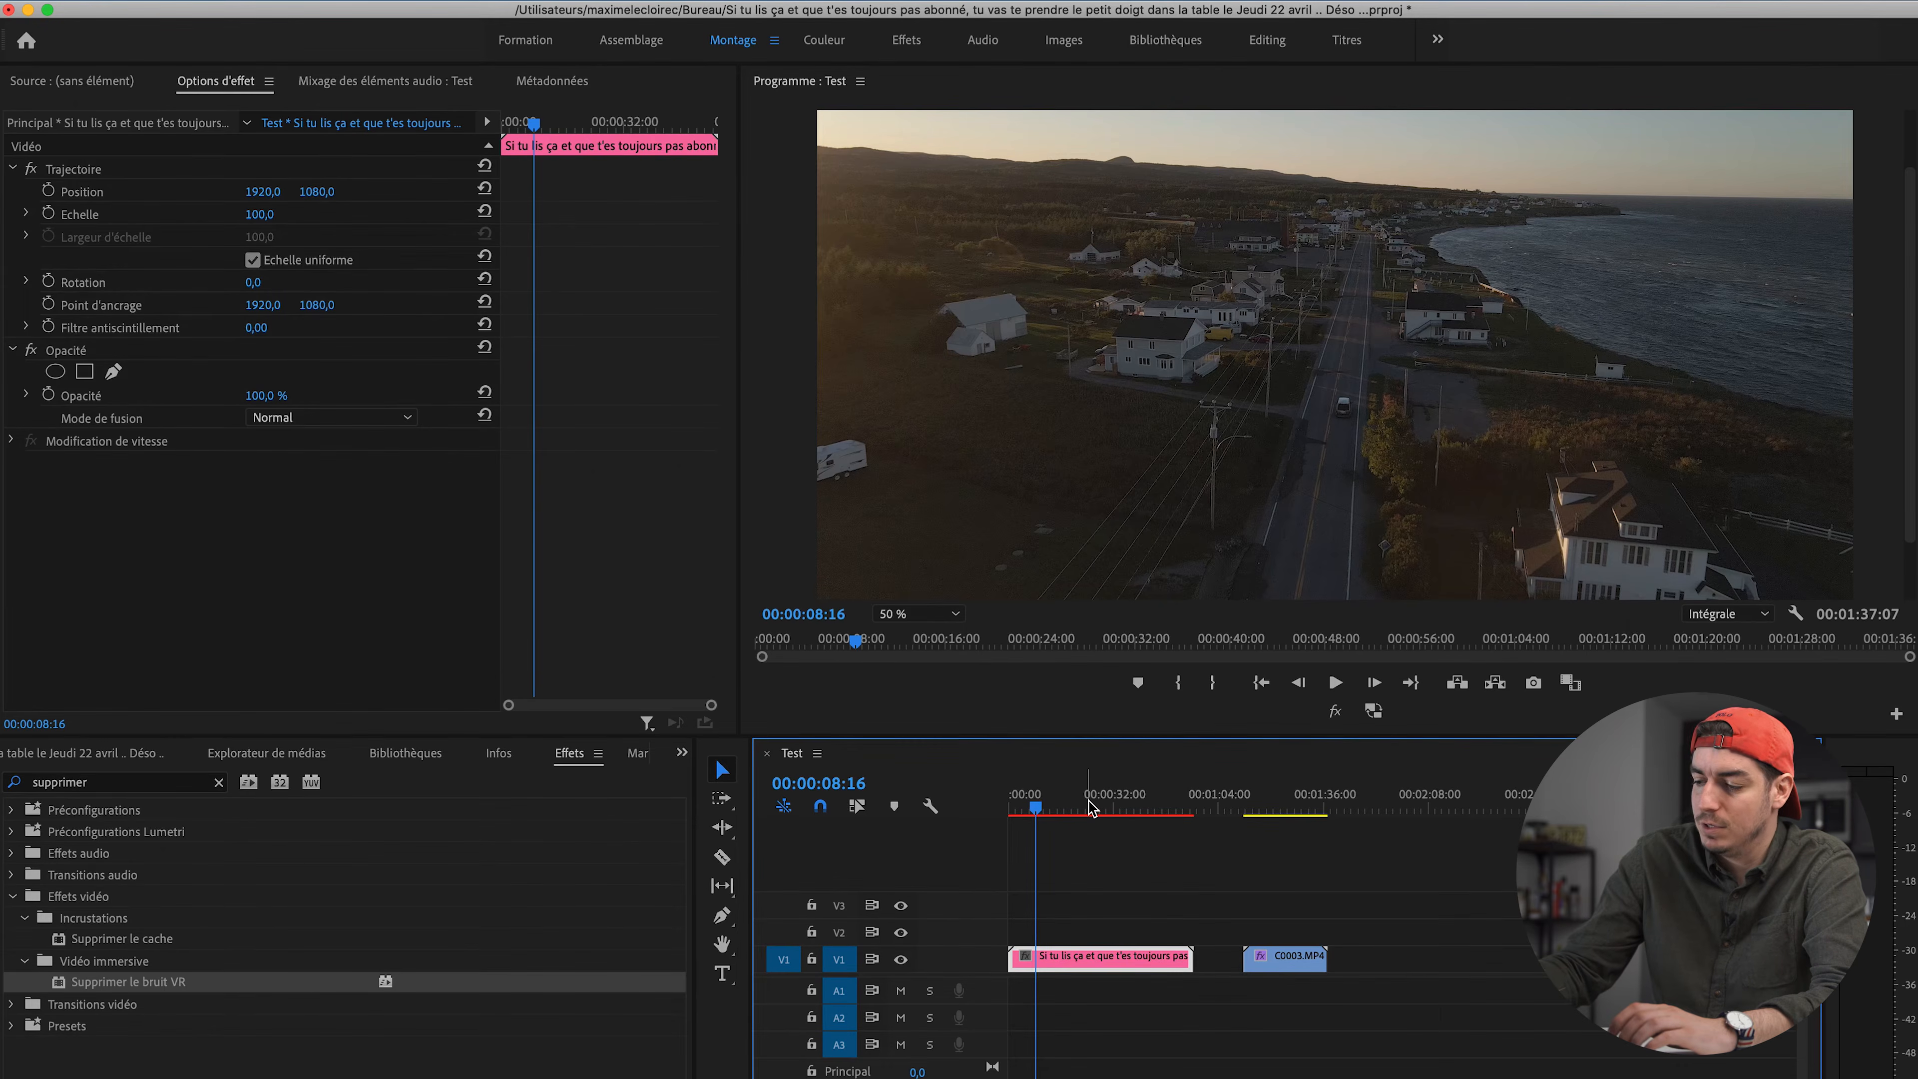
key("Return")
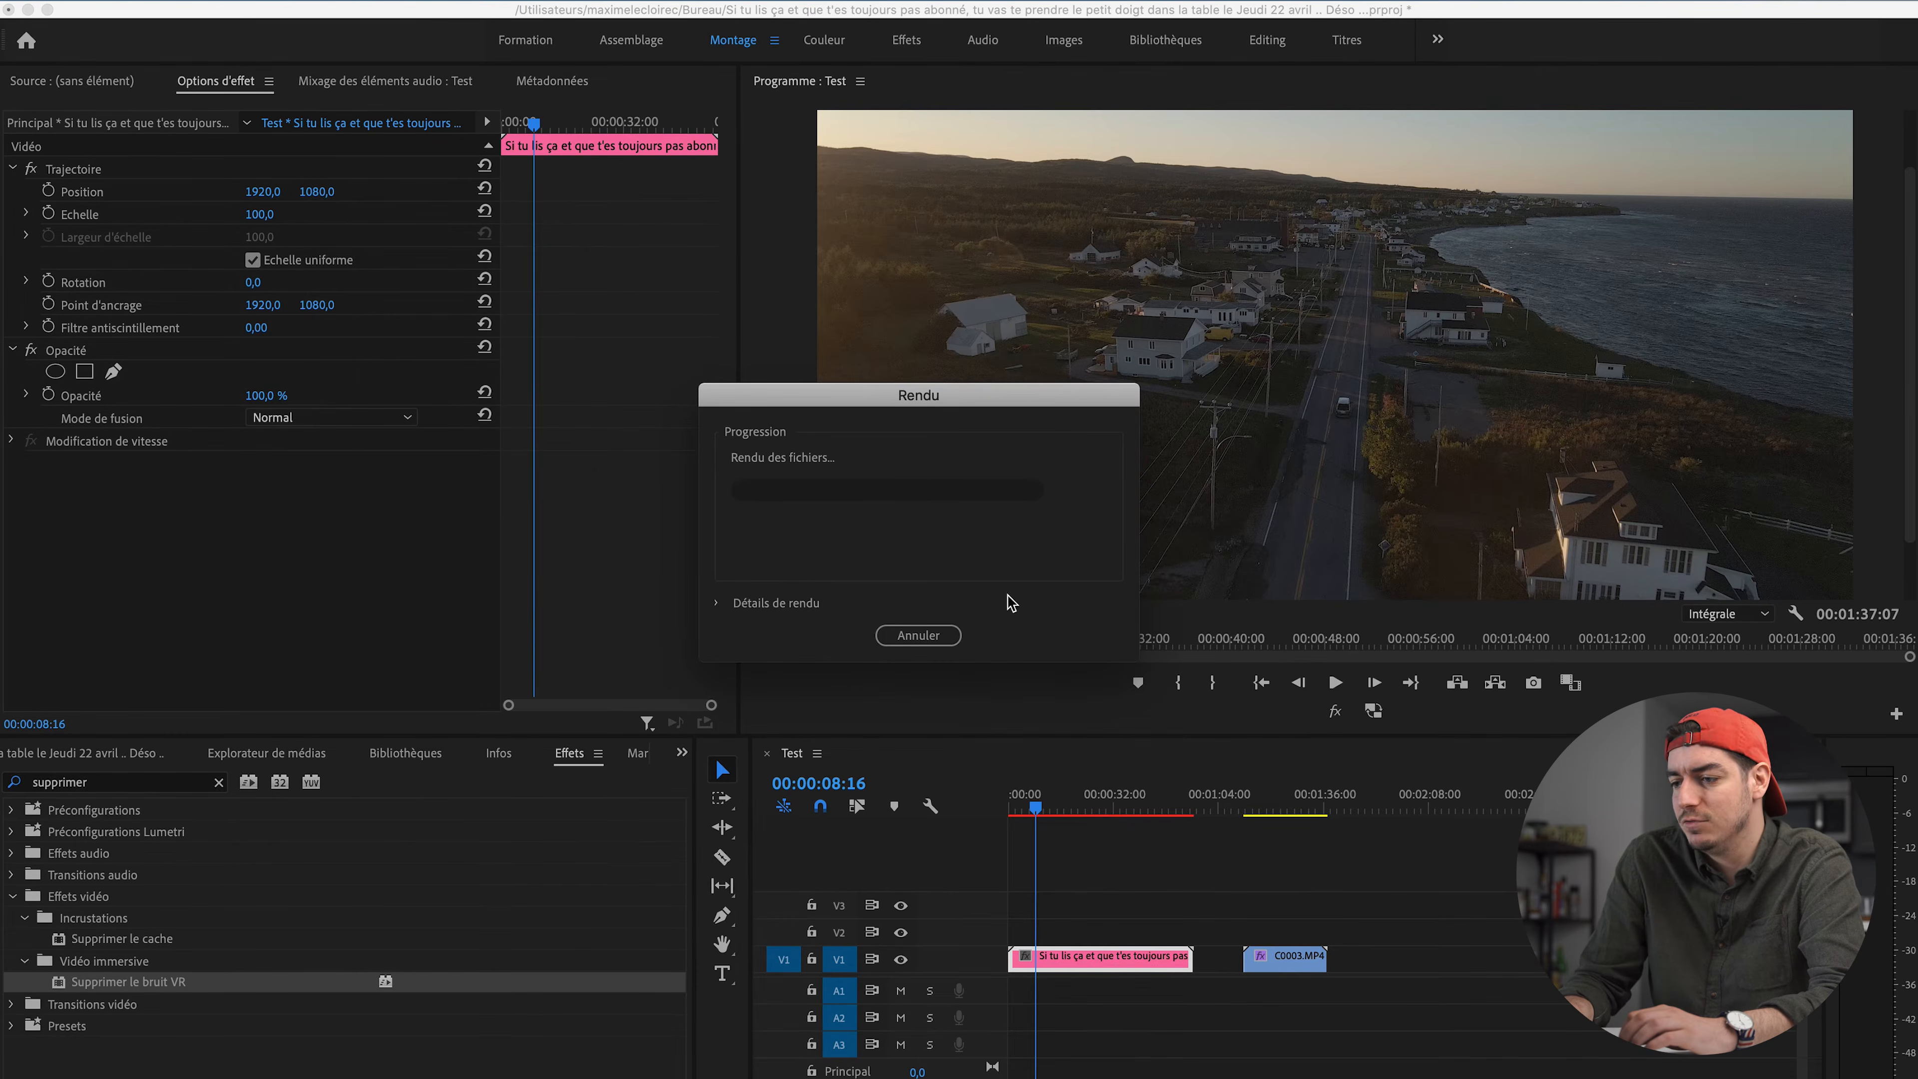